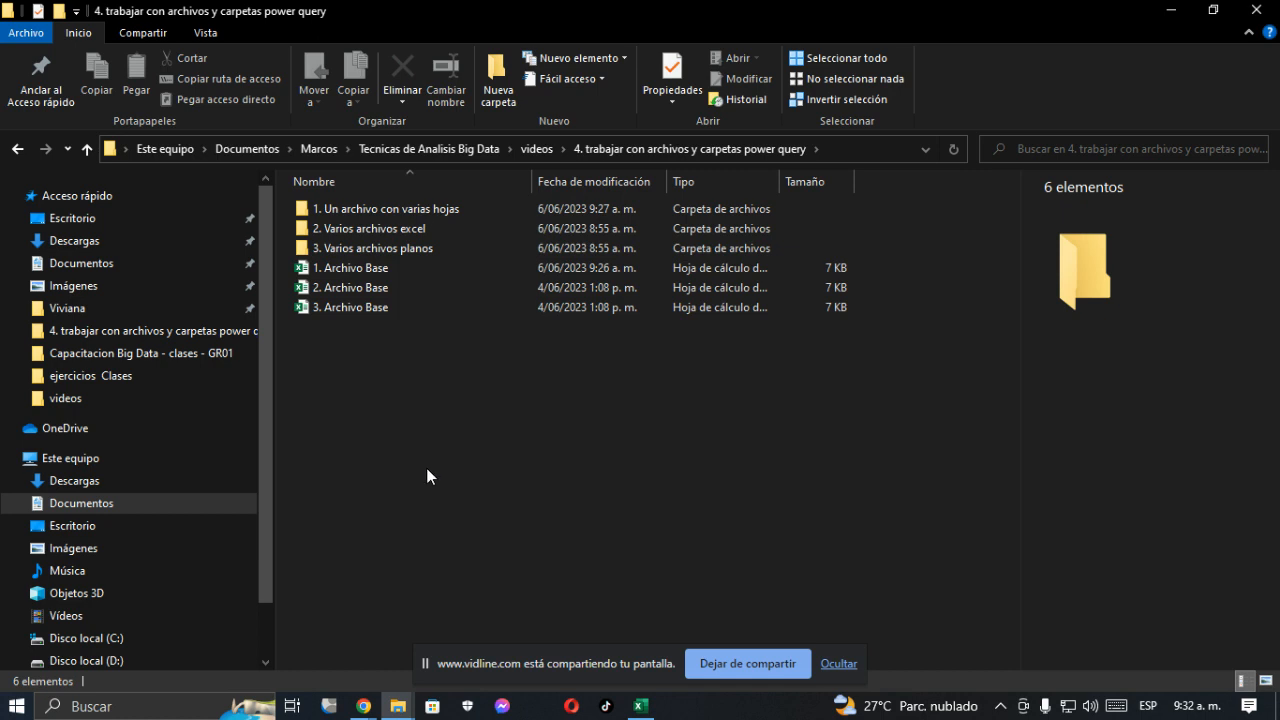
# Examine the contents of the folders "1. Un archivo con varias hojas", "2. Varios archivos excel" and "3. Varios archivos planos"
pyautogui.doubleClick(400, 210)
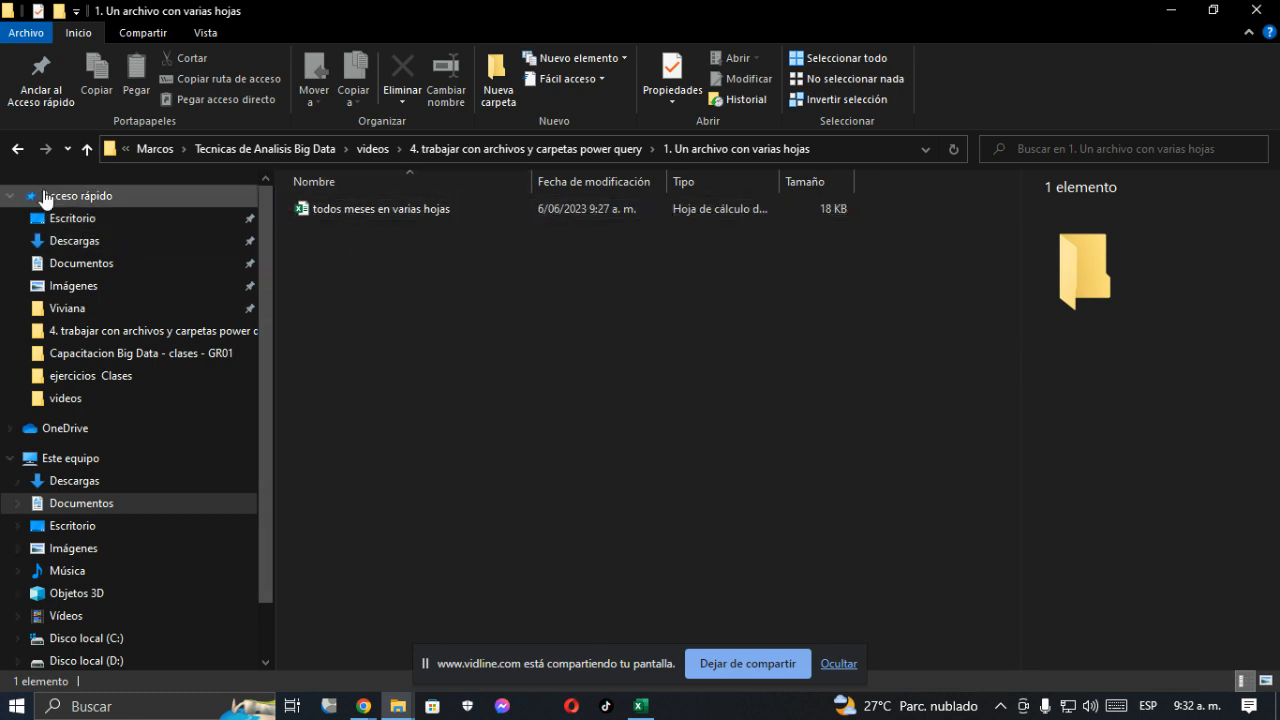
pyautogui.click(21, 154)
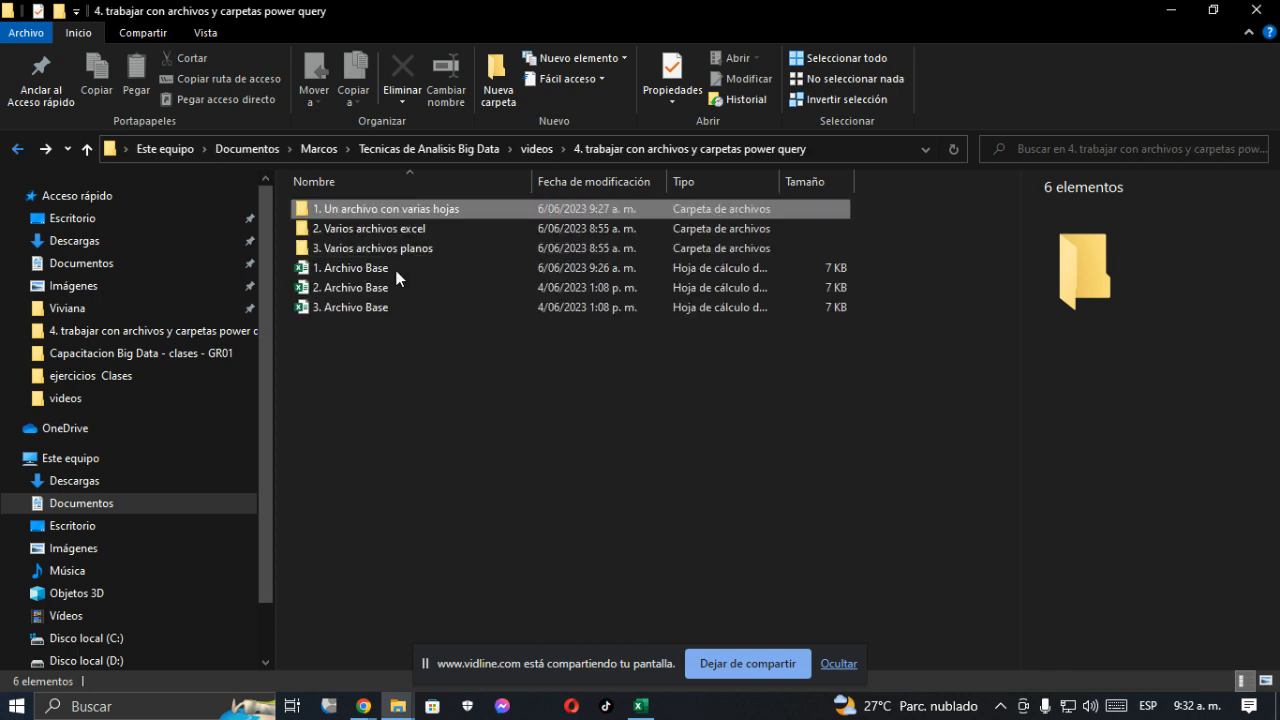
pyautogui.click(415, 268)
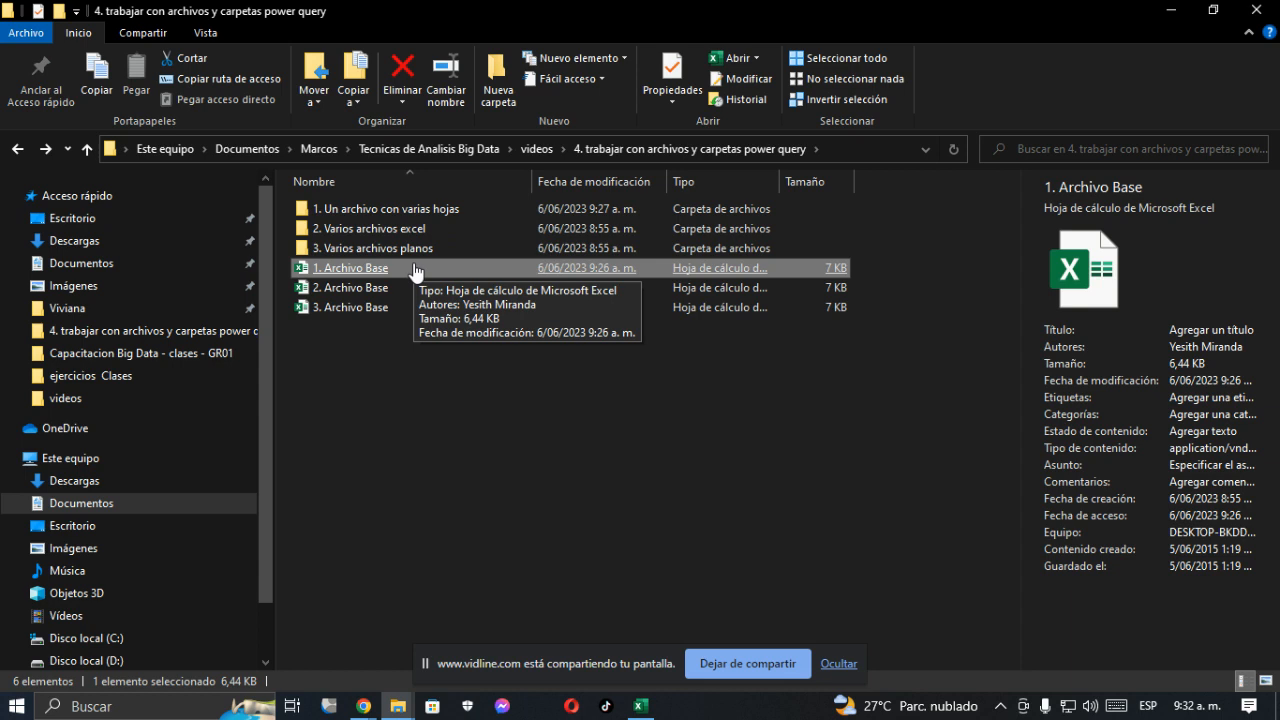
pyautogui.click(399, 231)
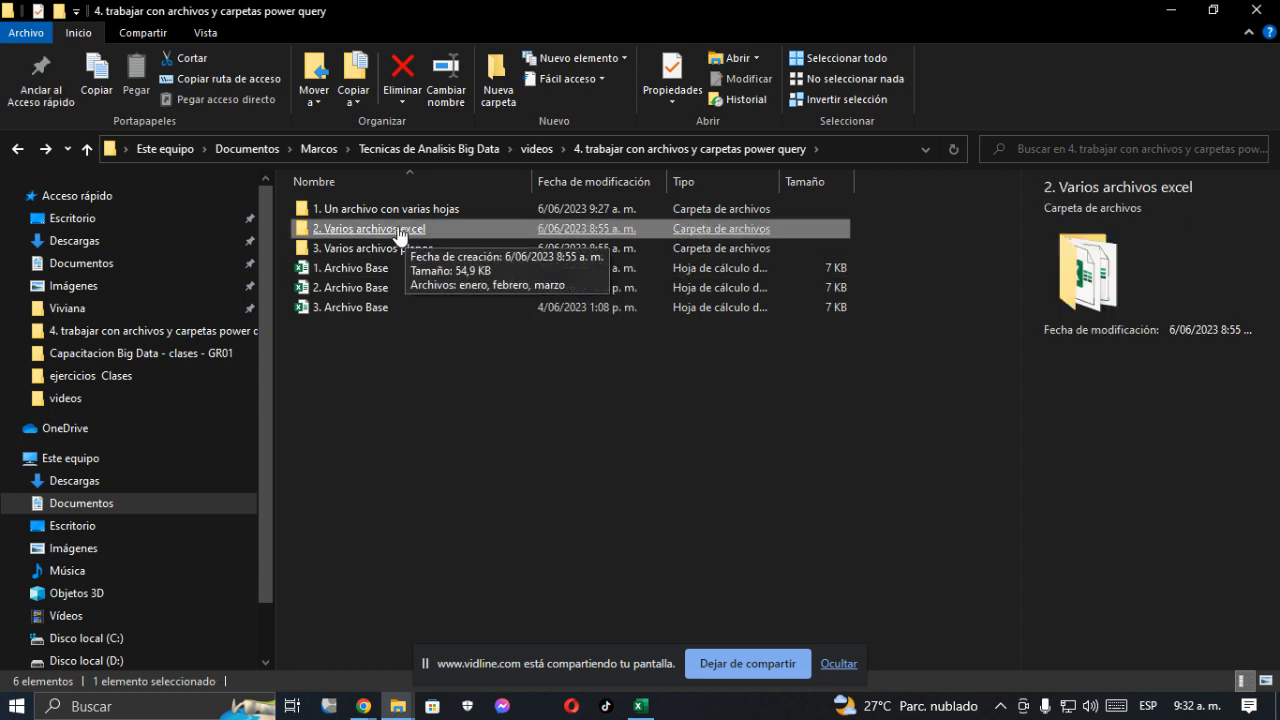
pyautogui.doubleClick(301, 233)
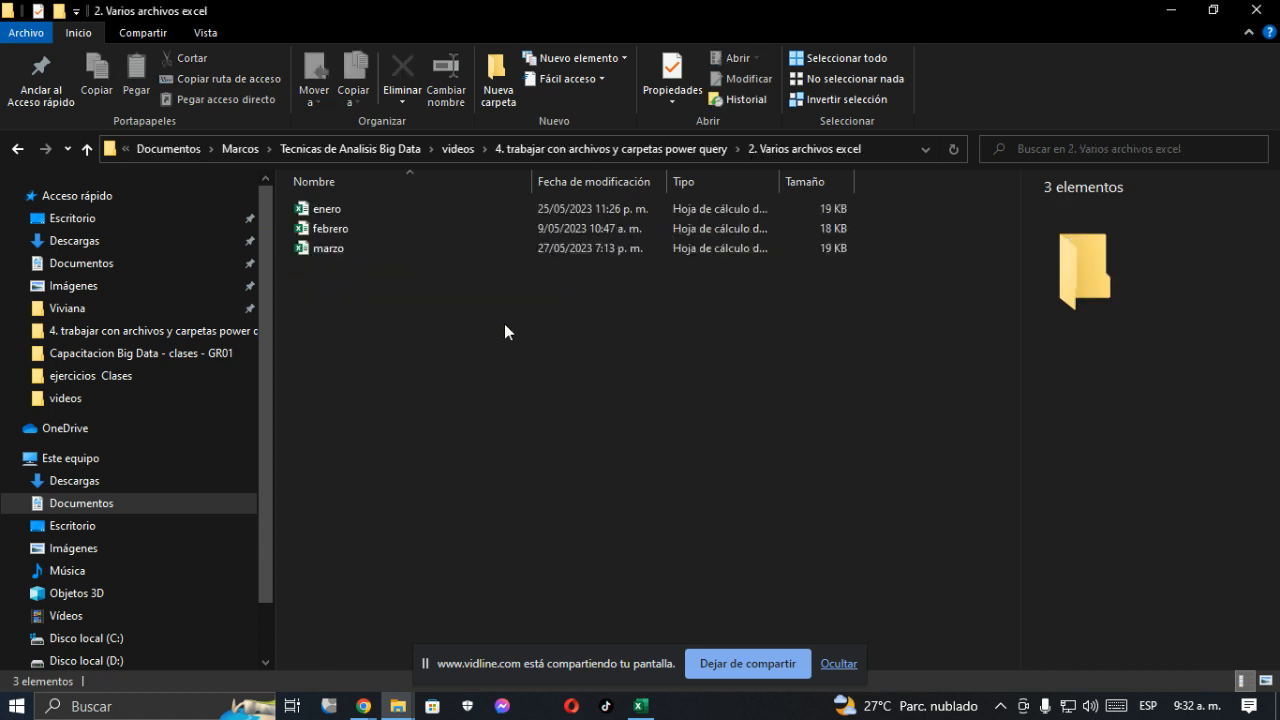
pyautogui.click(18, 150)
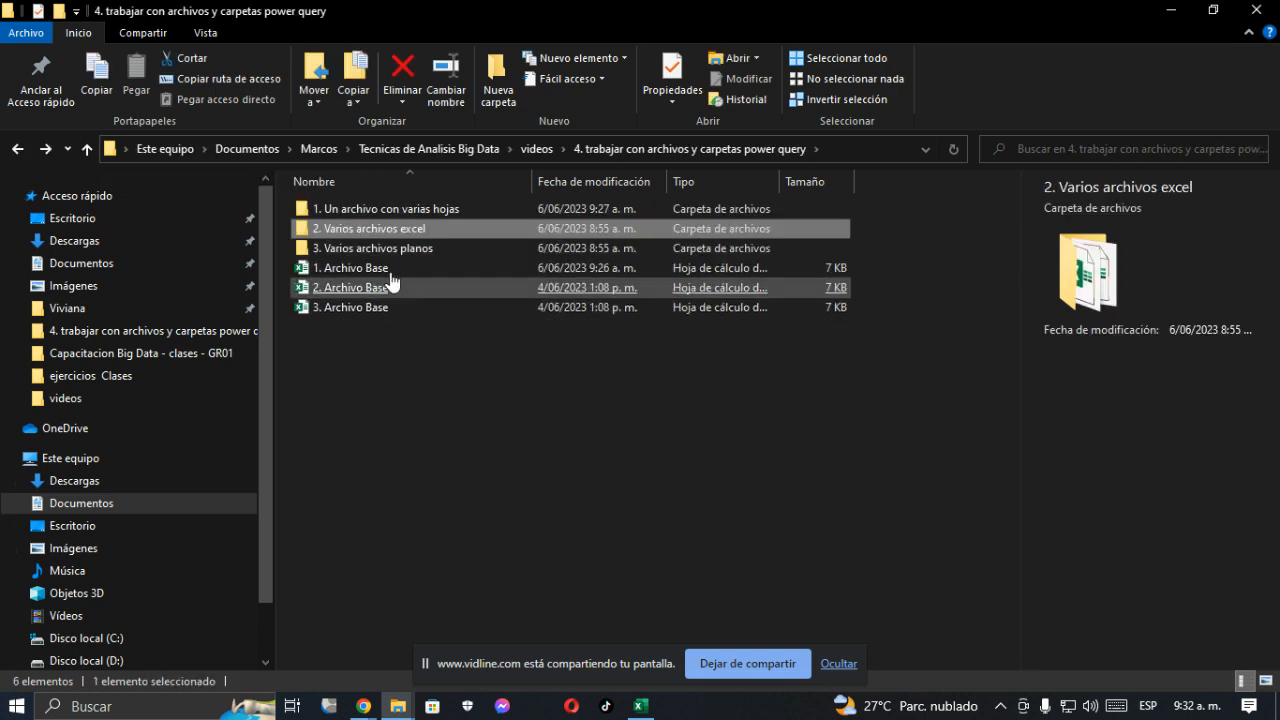
pyautogui.click(384, 258)
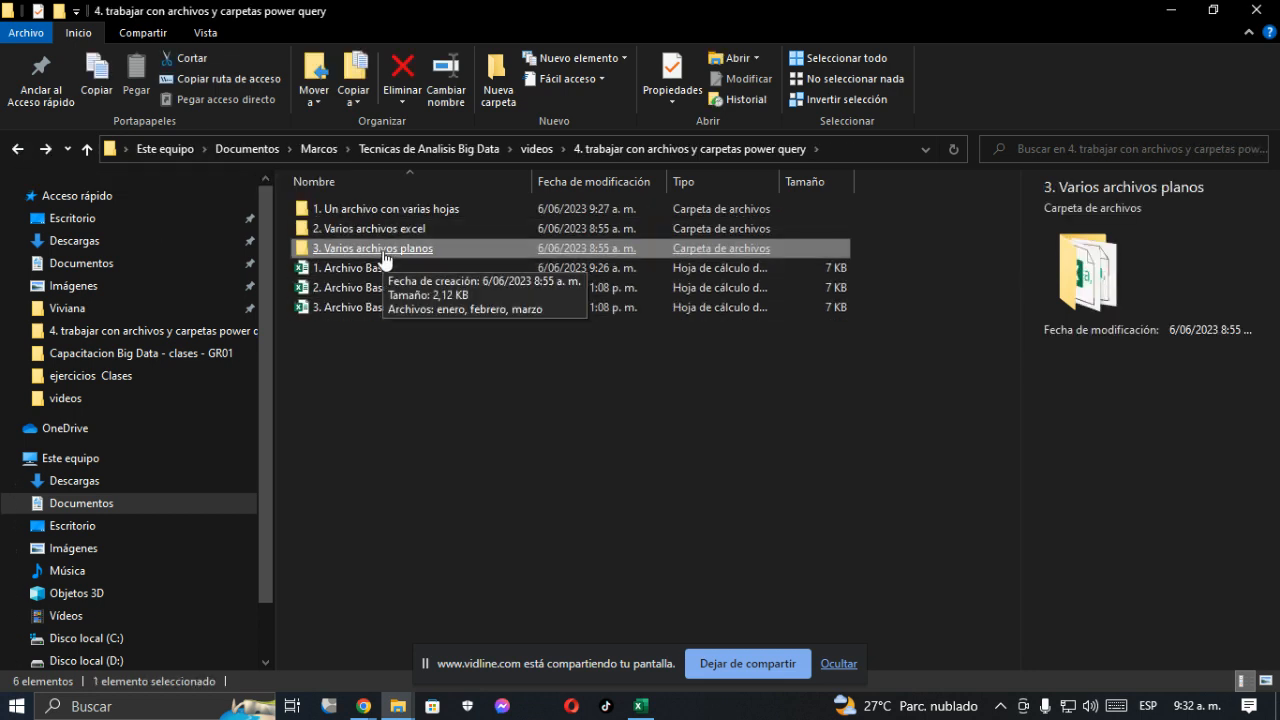
pyautogui.click(384, 258)
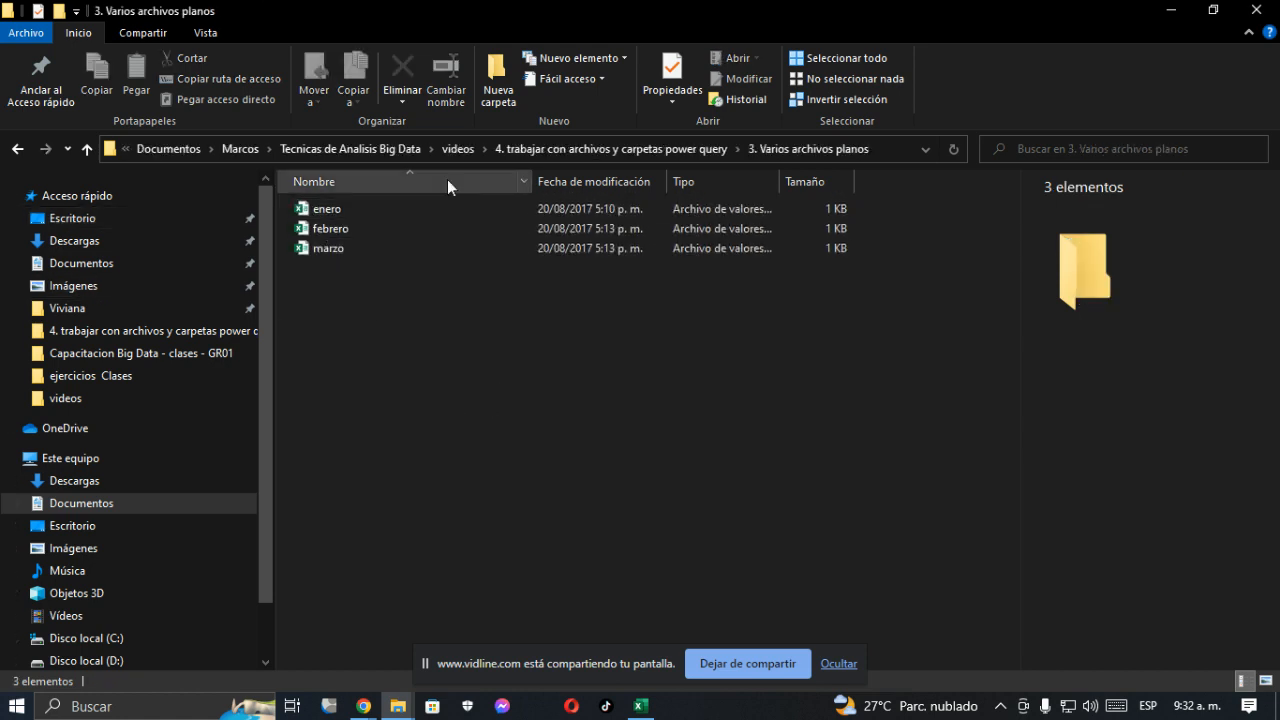
pyautogui.moveTo(782, 171); pyautogui.dragTo(986, 183)
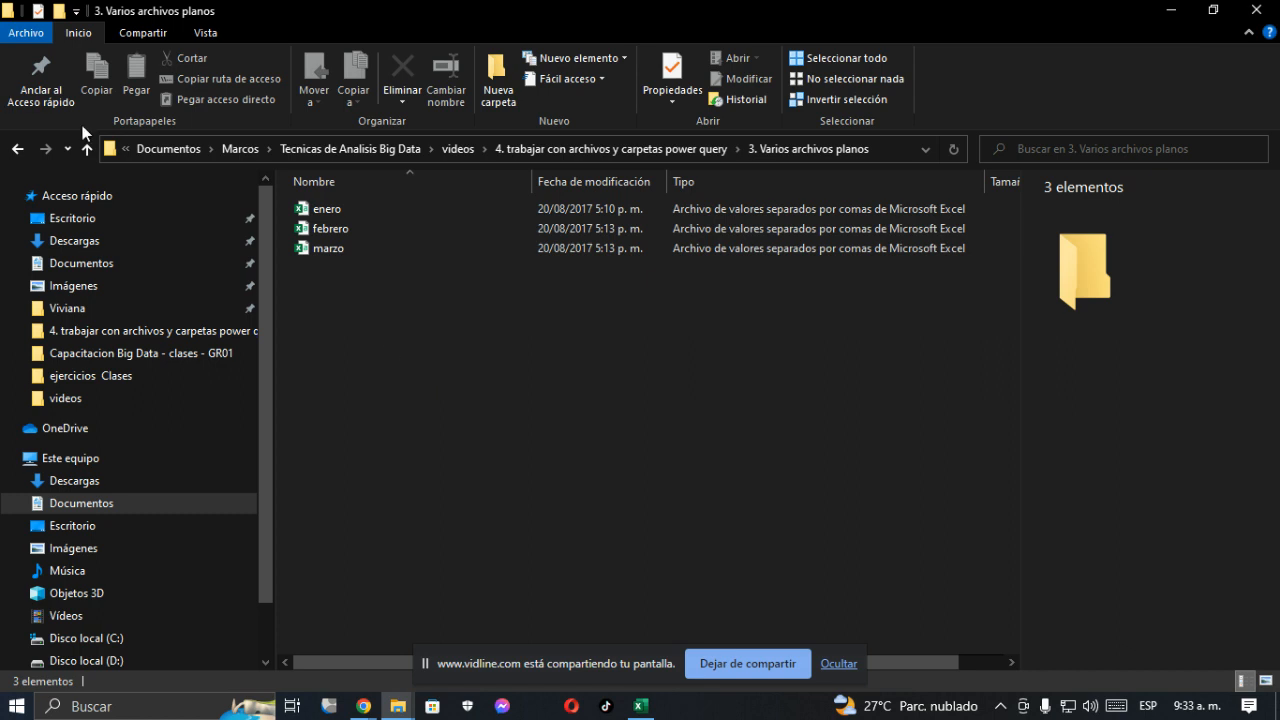
pyautogui.click(19, 151)
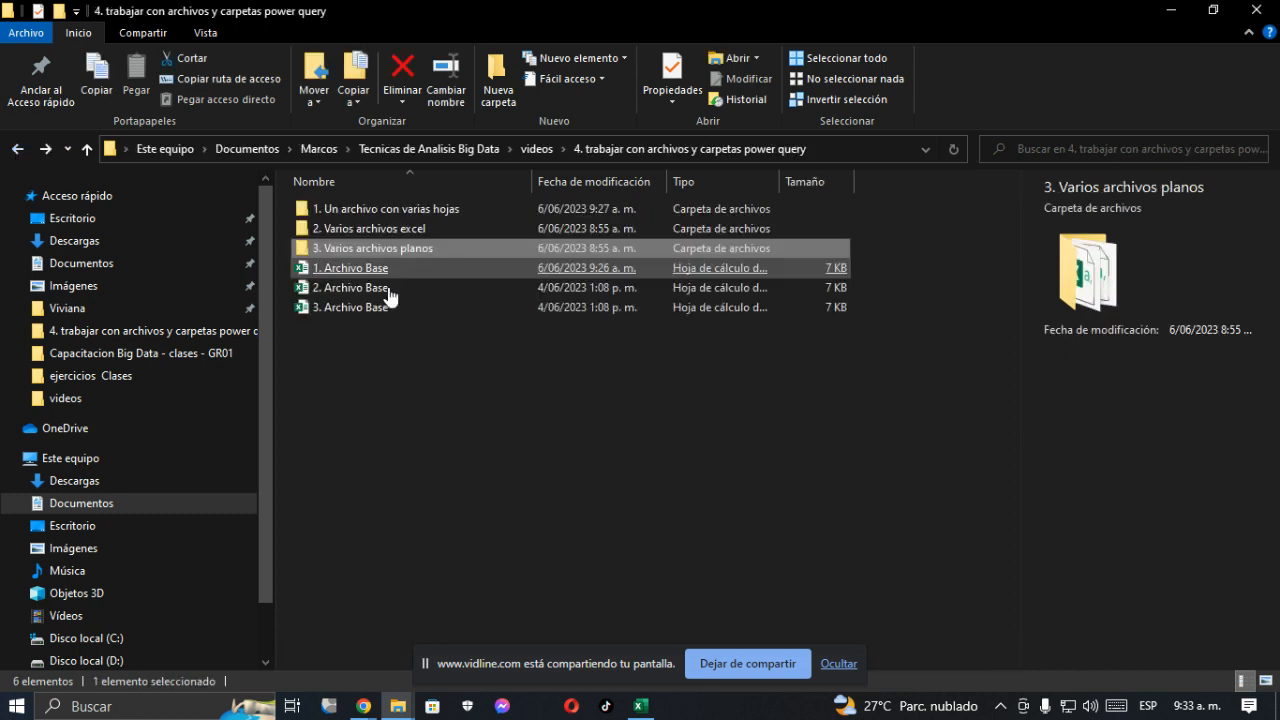
pyautogui.click(362, 310)
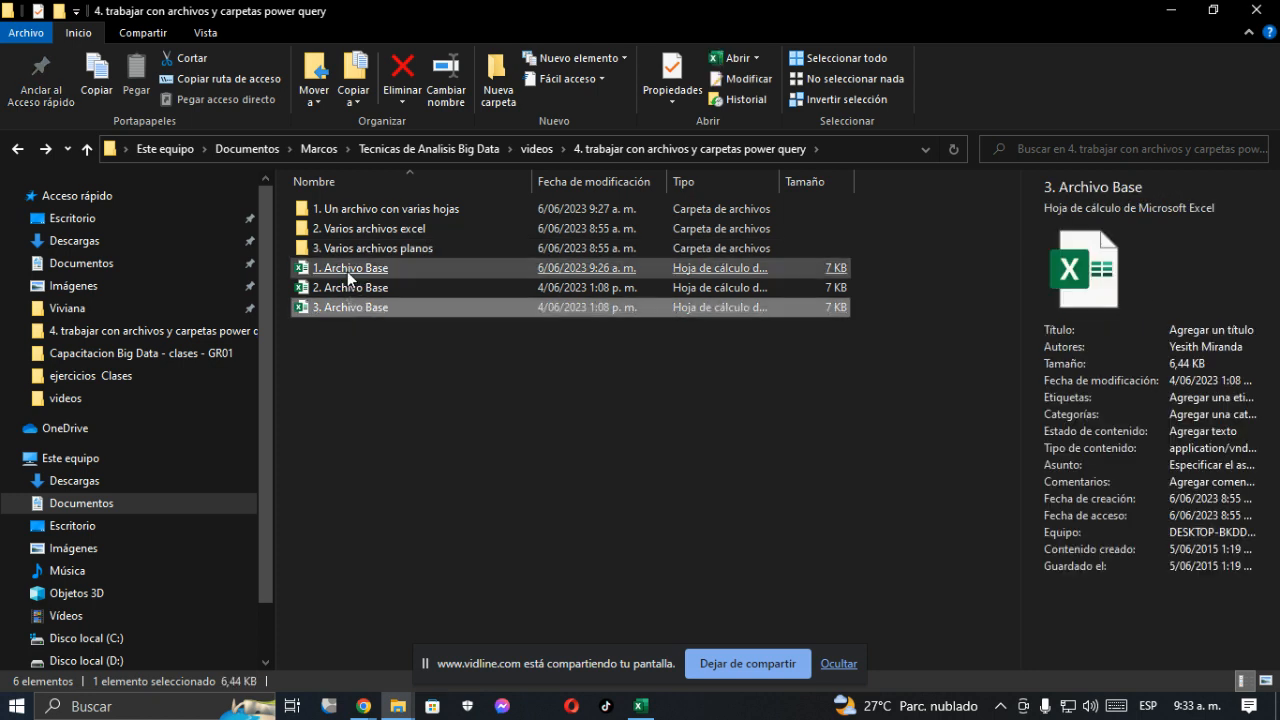
# Open the workbook "1. Archivo Base" in Excel
pyautogui.click(347, 270)
pyautogui.press('Return')
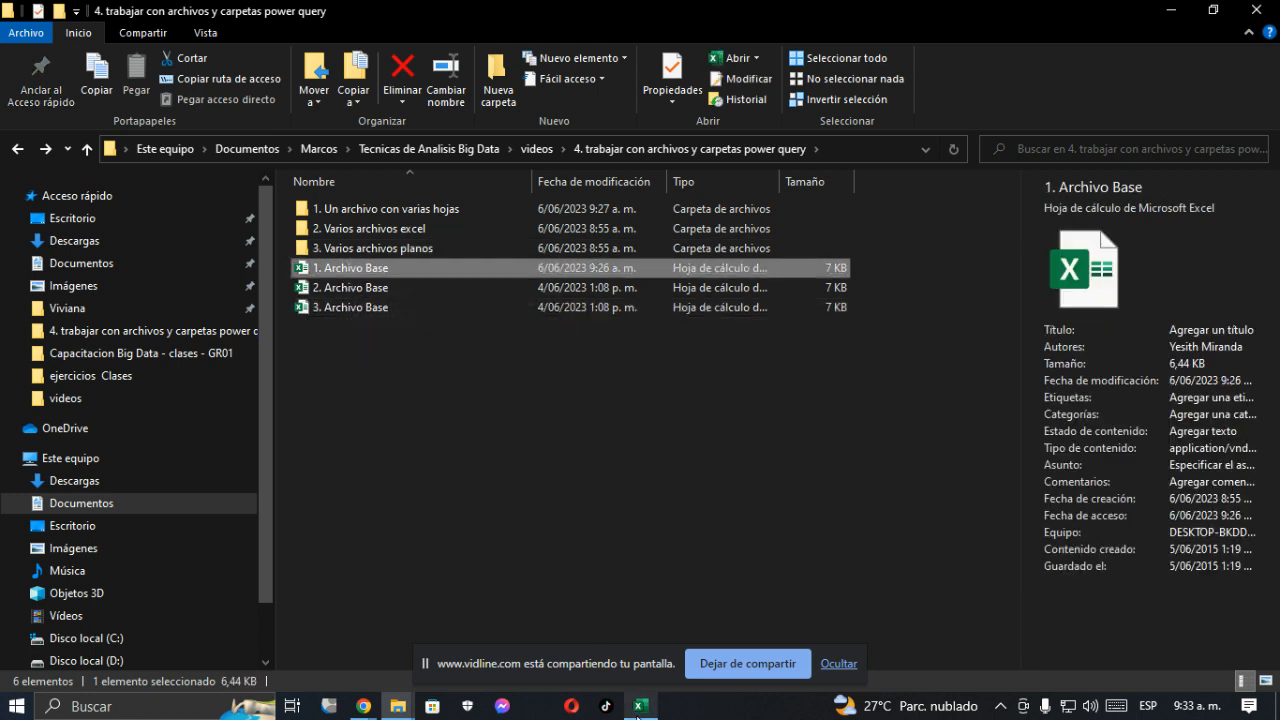
pyautogui.click(1265, 163)
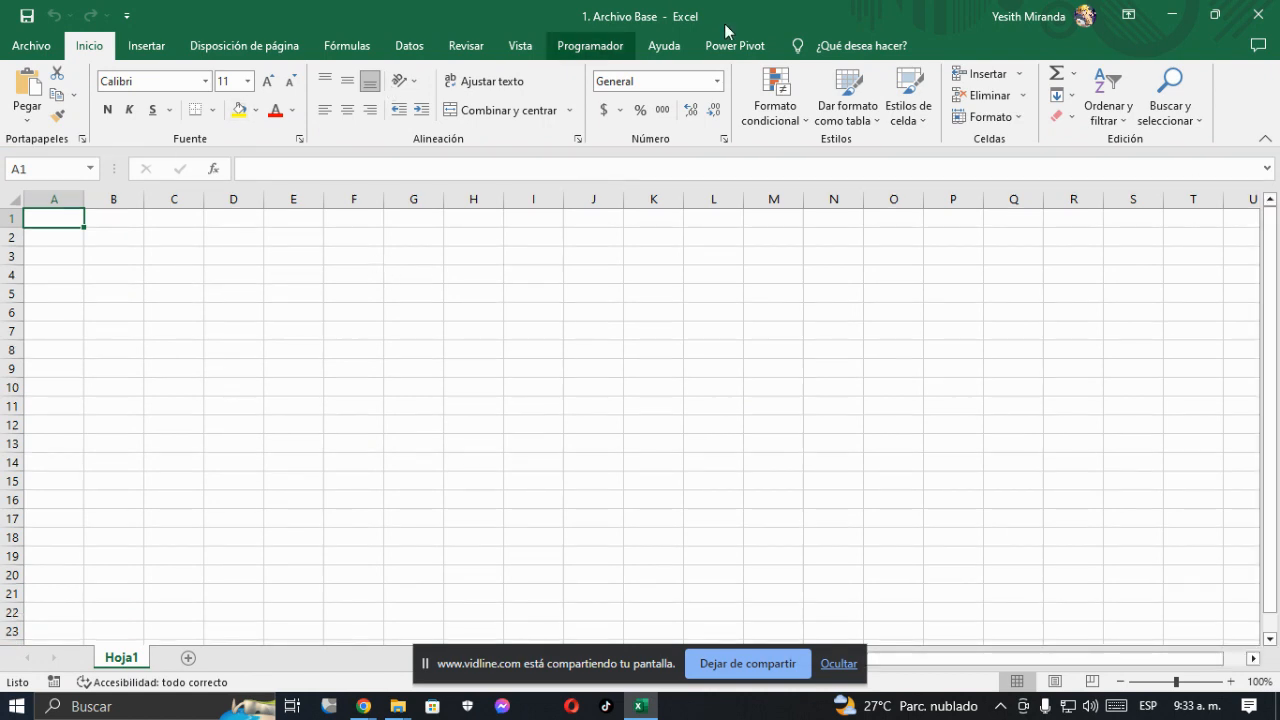
# Select cell B2 and start a data import from an Excel workbook
pyautogui.click(118, 238)
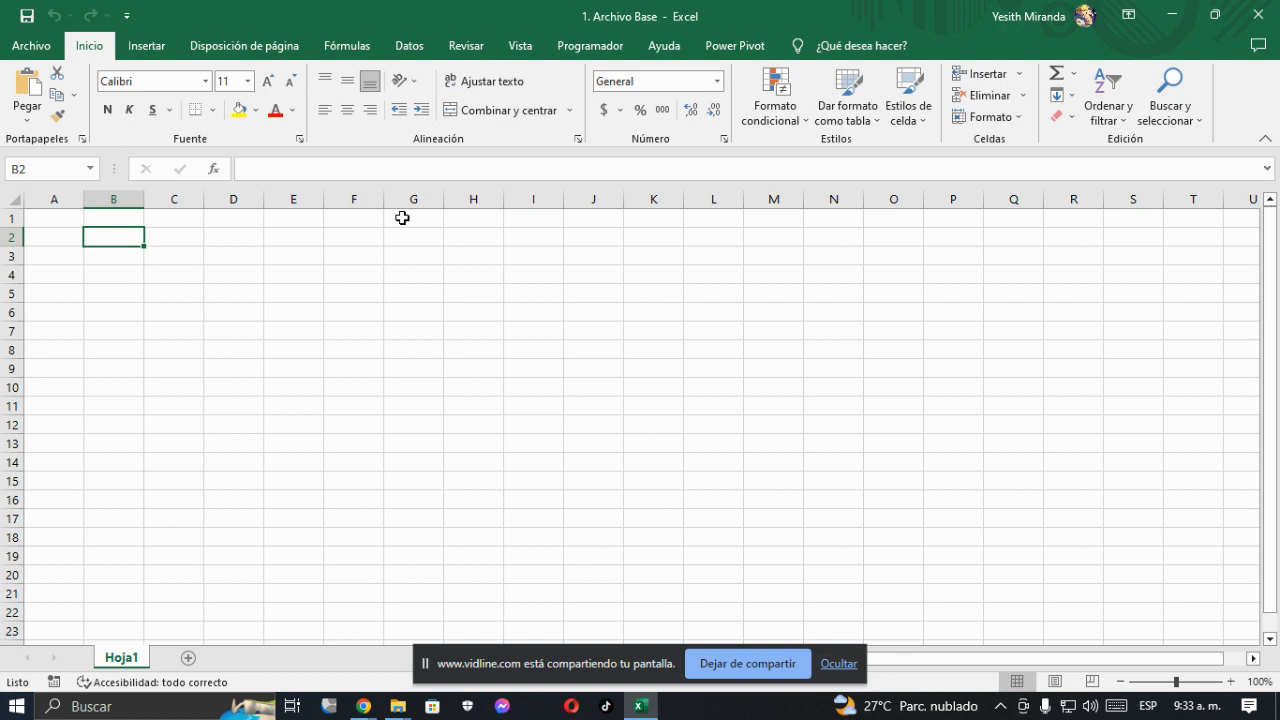
pyautogui.click(418, 54)
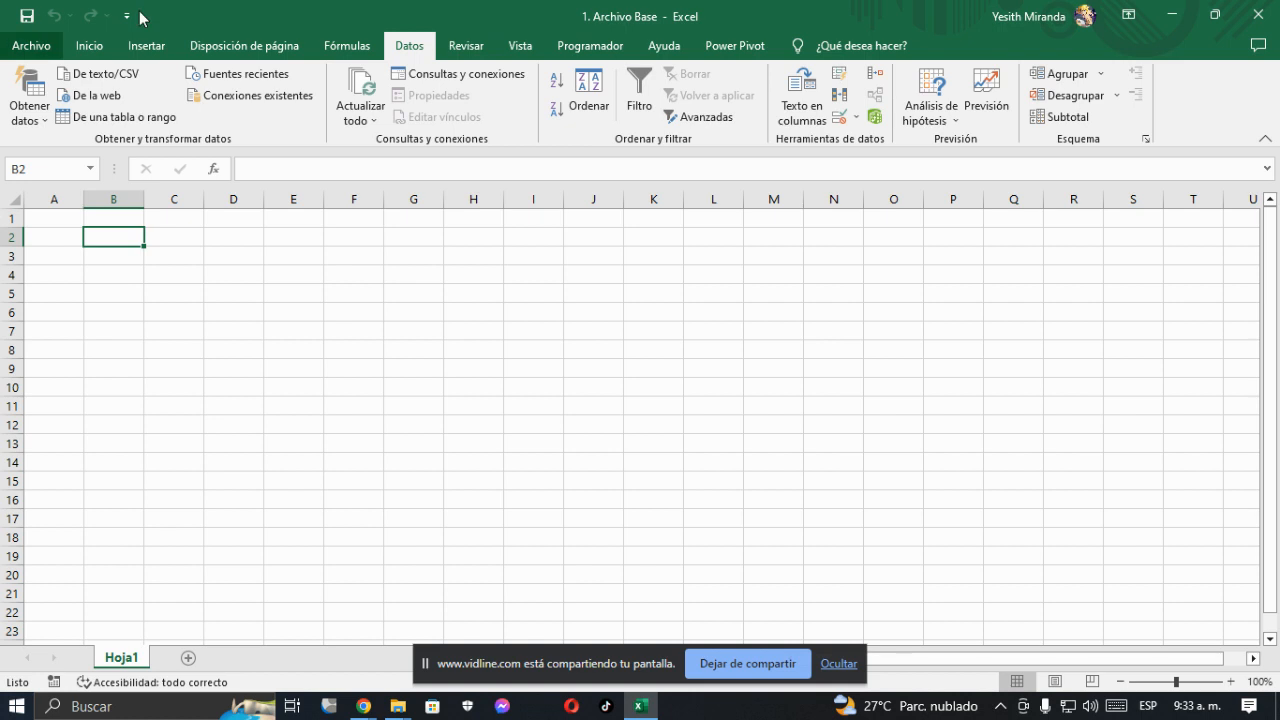
pyautogui.click(44, 124)
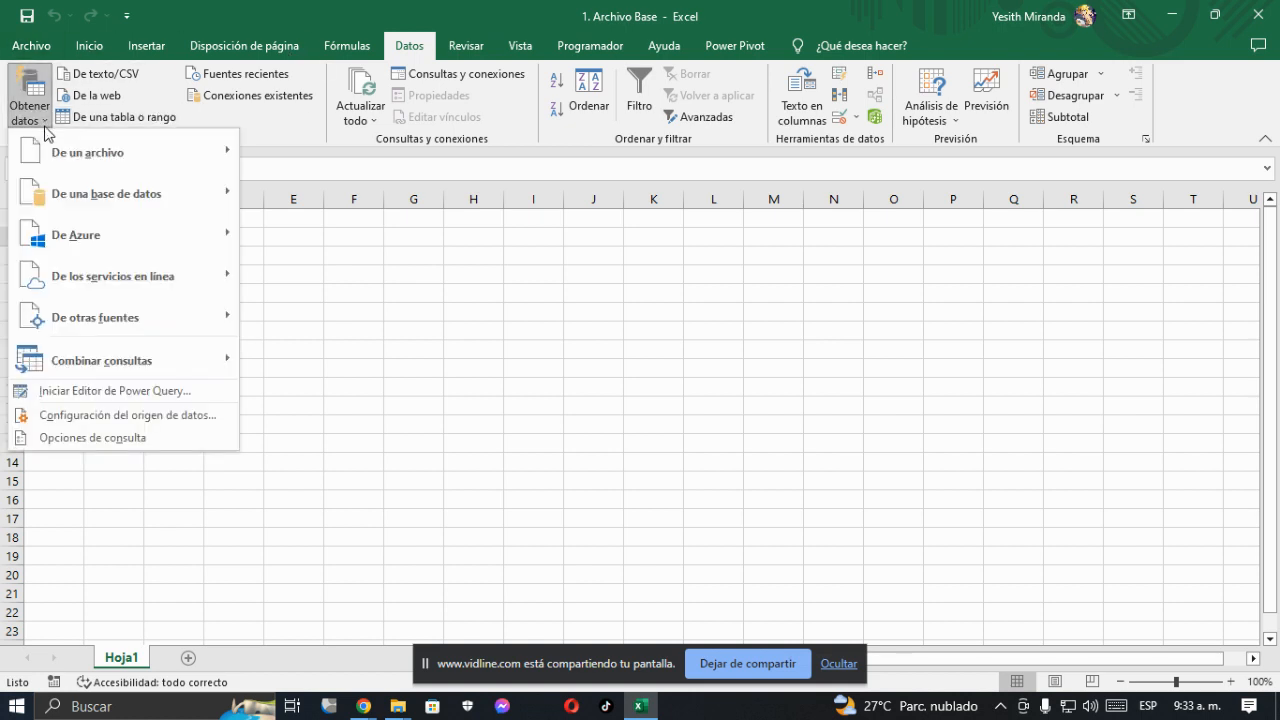
pyautogui.moveTo(59, 160)
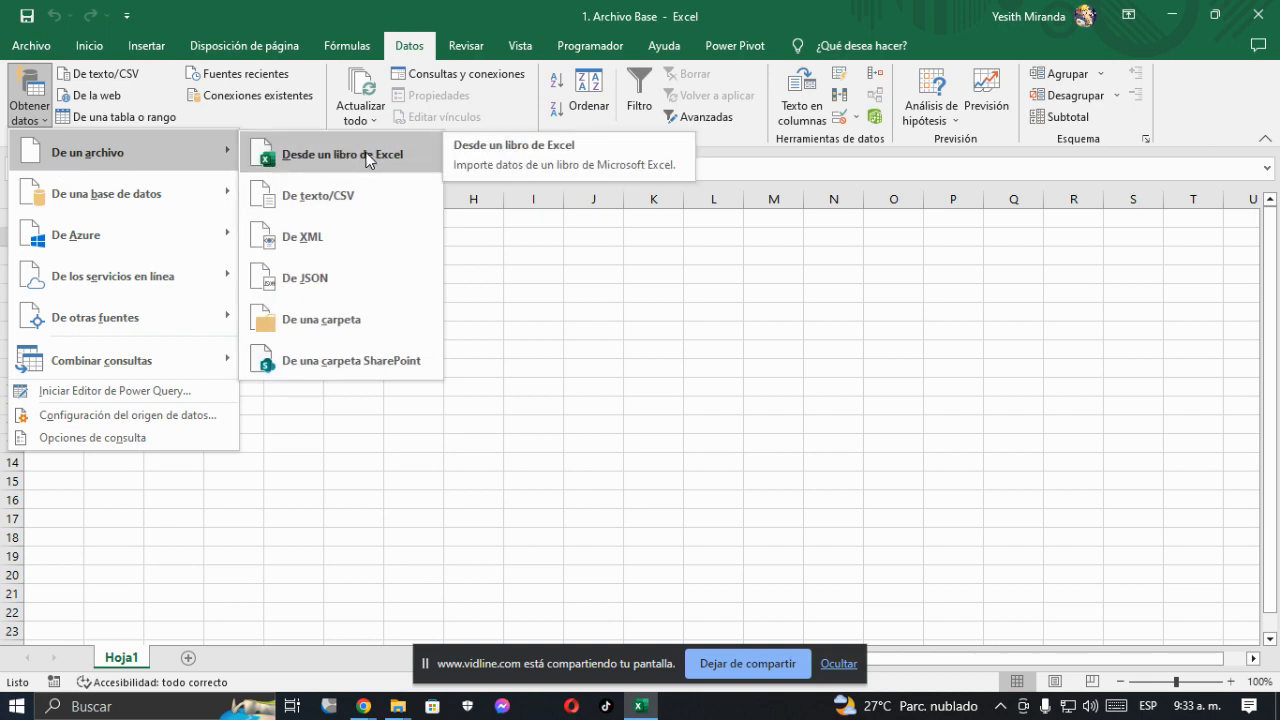
pyautogui.click(367, 157)
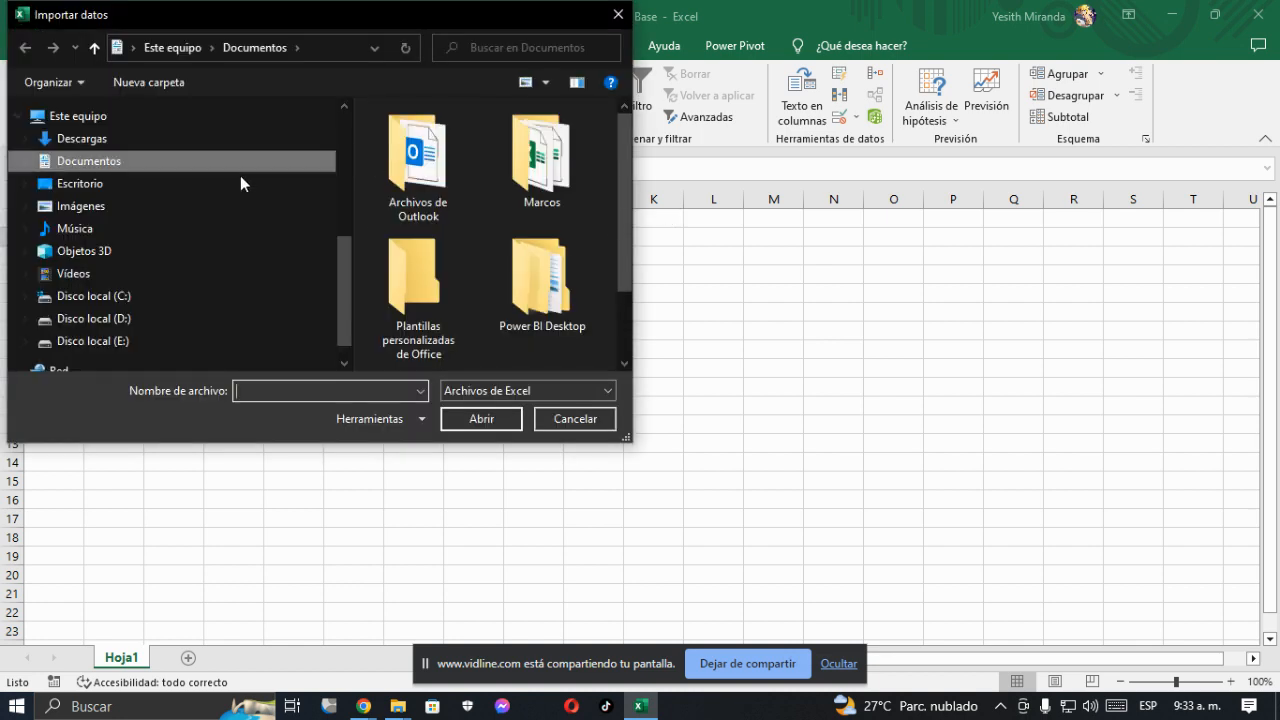
# Choose "todos meses en varias hojas" as the source, from "1. Un archivo con varias hojas" inside "4. trabajar con archivos y carpetas power query"
pyautogui.click(26, 162)
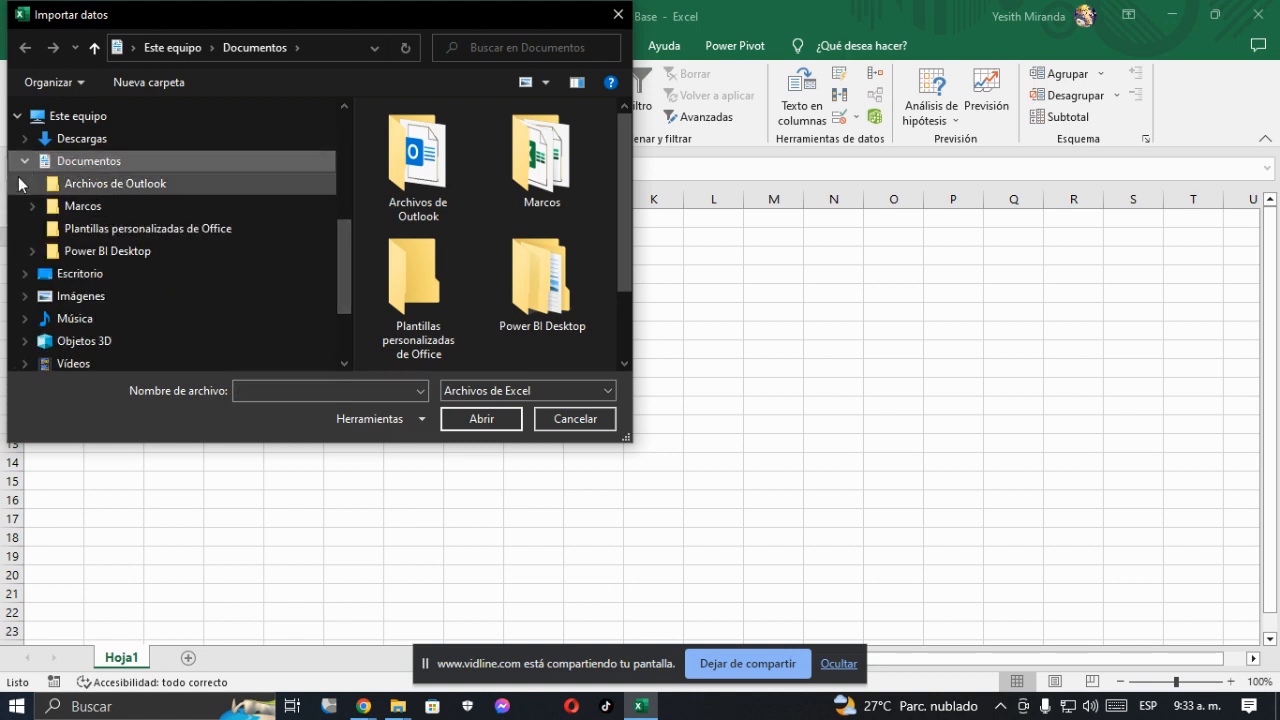
pyautogui.click(33, 207)
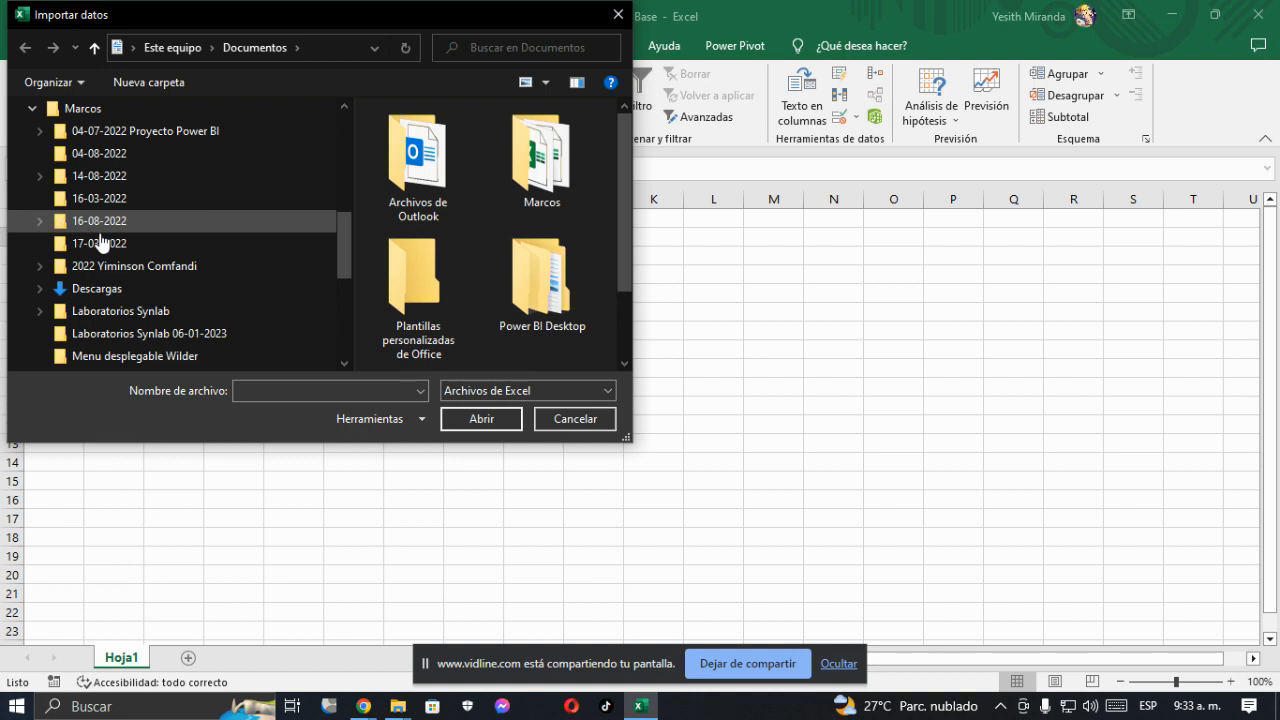
pyautogui.scroll(-1, 124, 258)
pyautogui.scroll(-2, 124, 258)
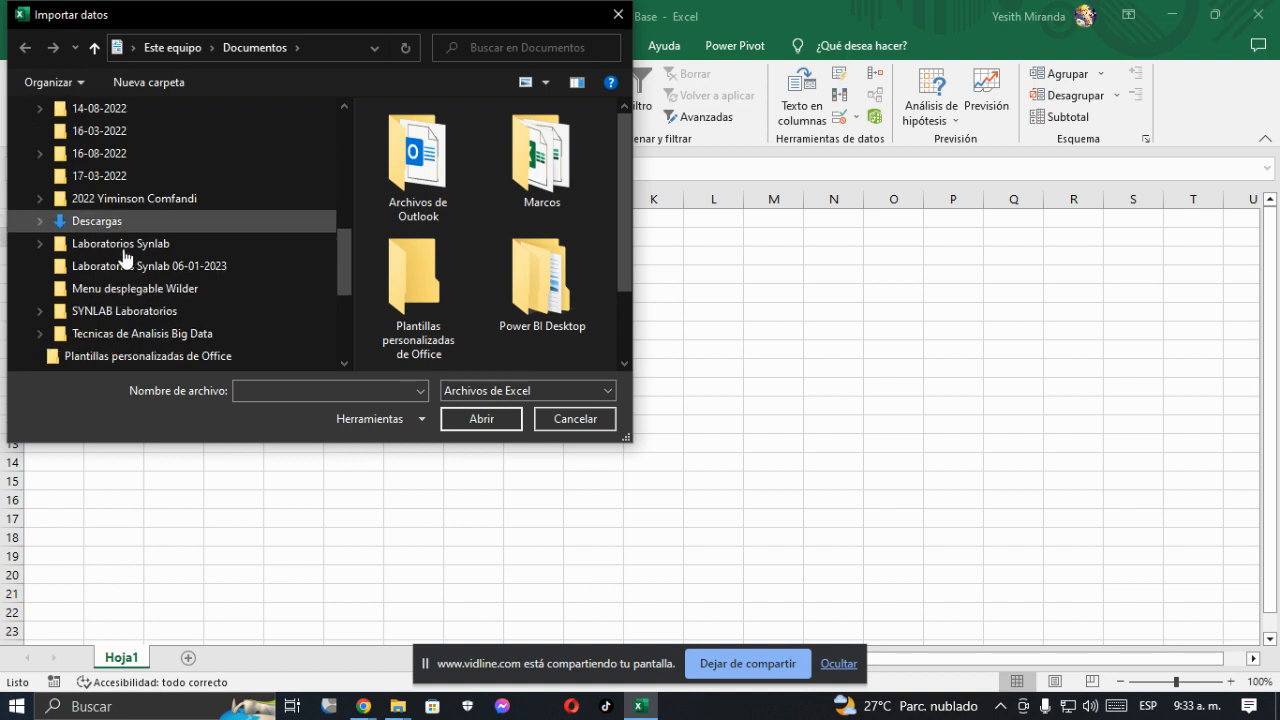
pyautogui.click(40, 312)
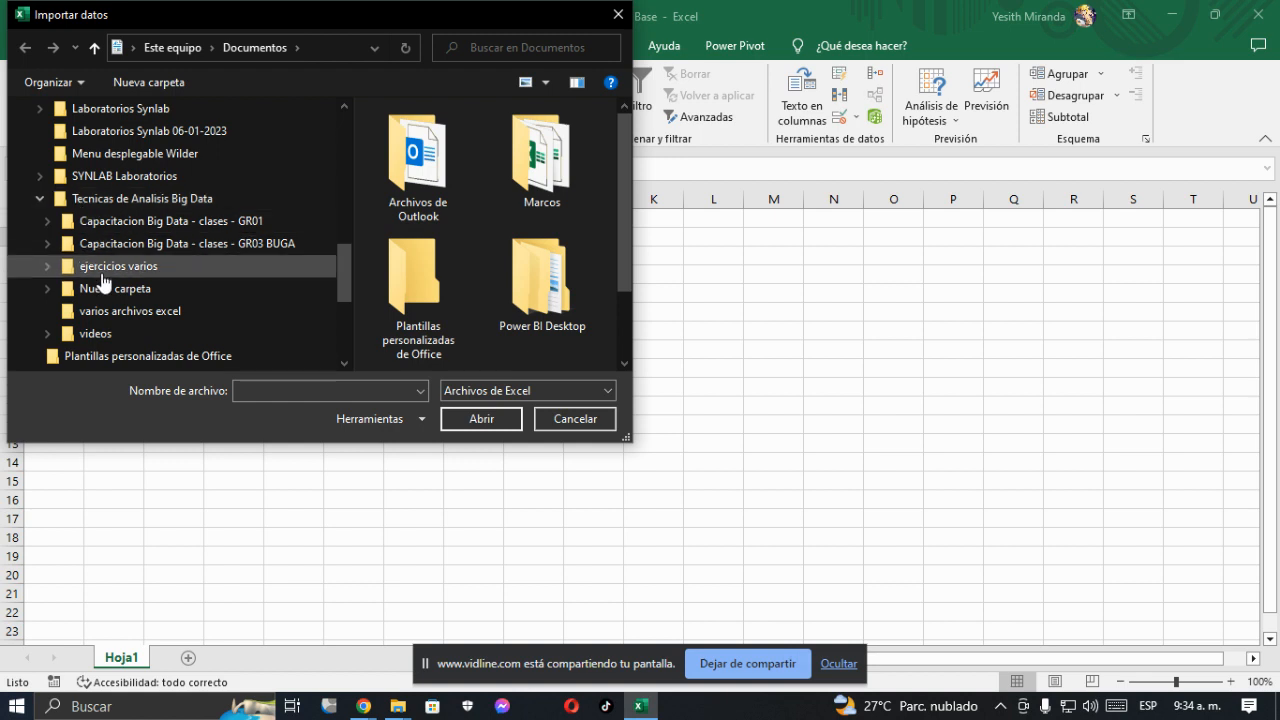
pyautogui.click(48, 333)
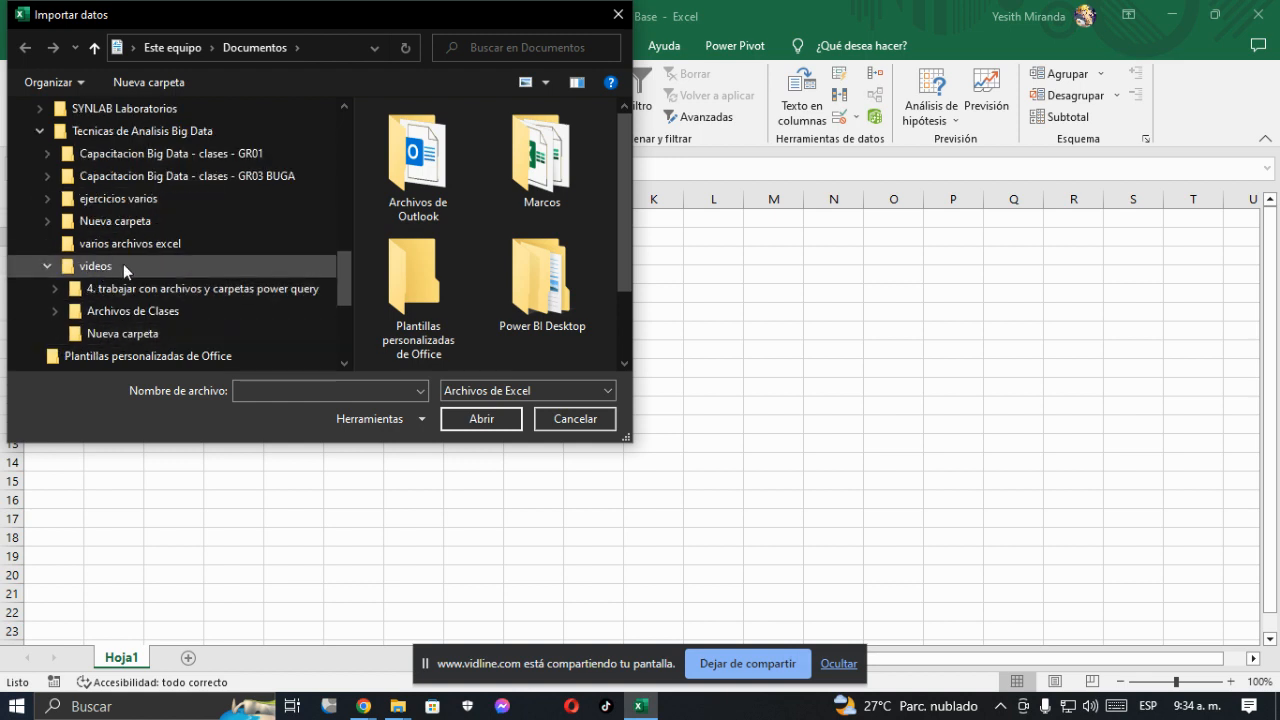
pyautogui.click(57, 288)
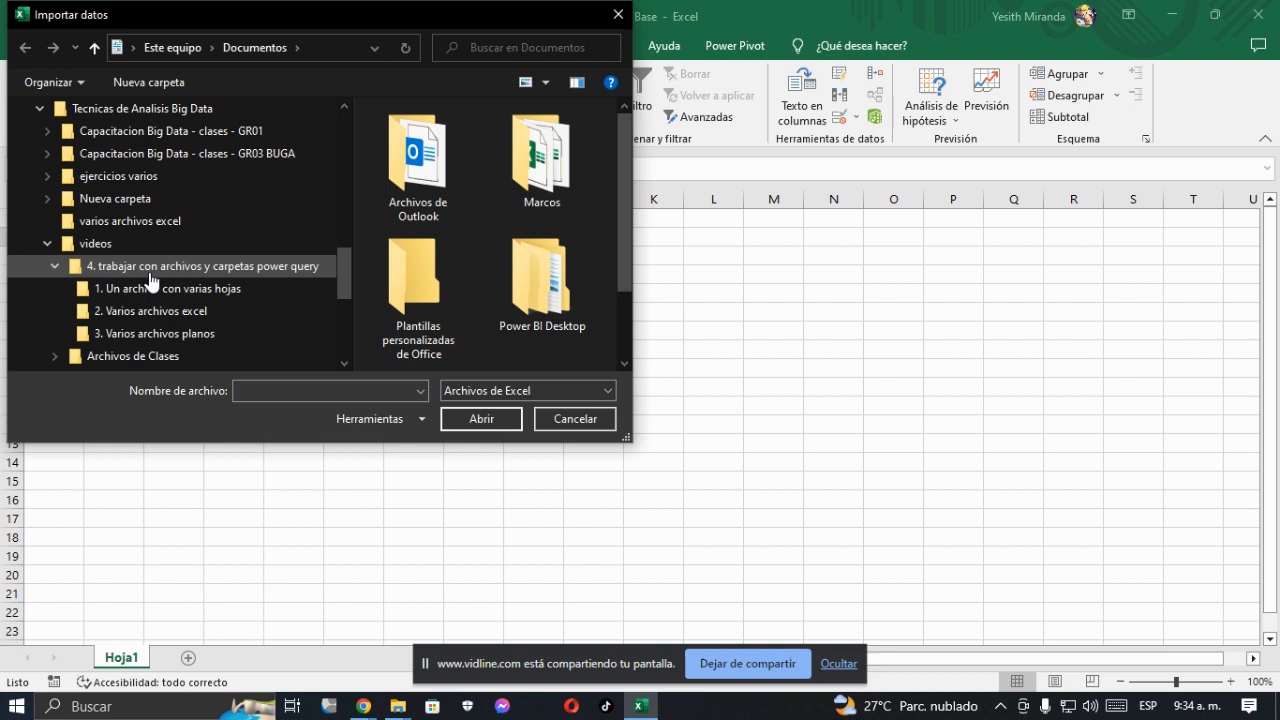
pyautogui.click(81, 292)
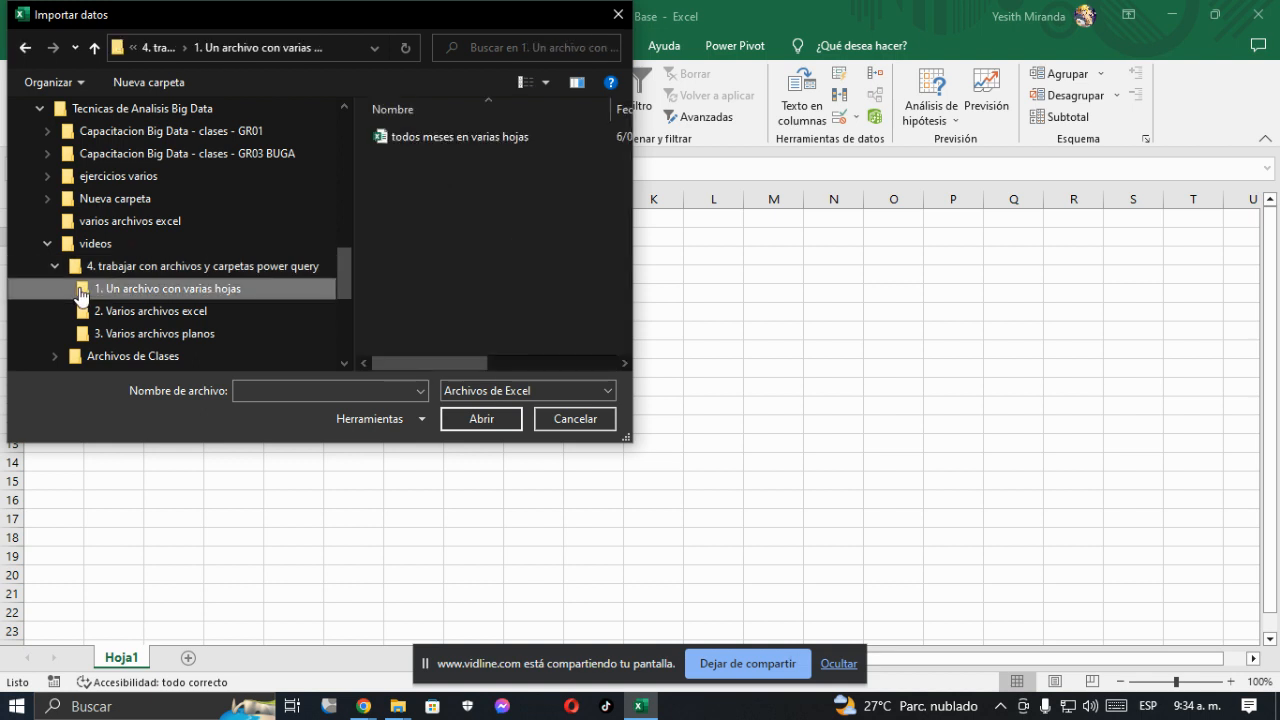
pyautogui.doubleClick(505, 142)
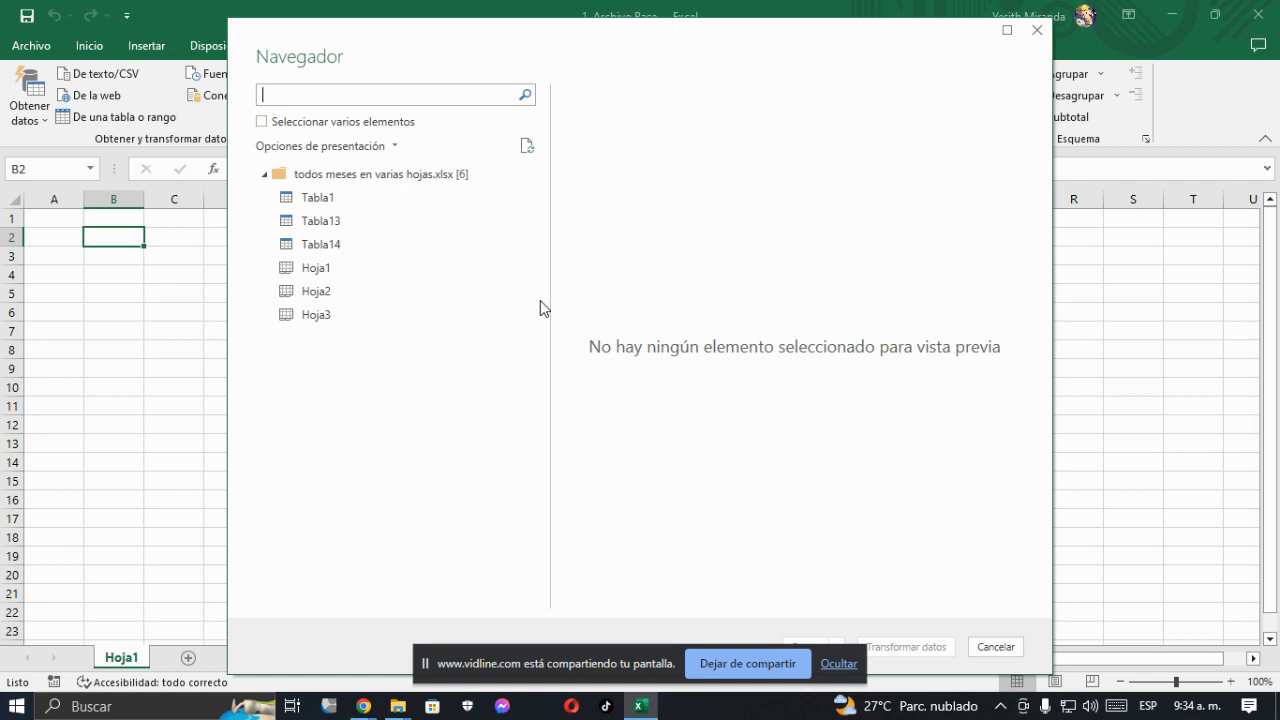
# Allow selecting several items and mark Tabla1, Tabla13 and Tabla14 for import
pyautogui.click(262, 123)
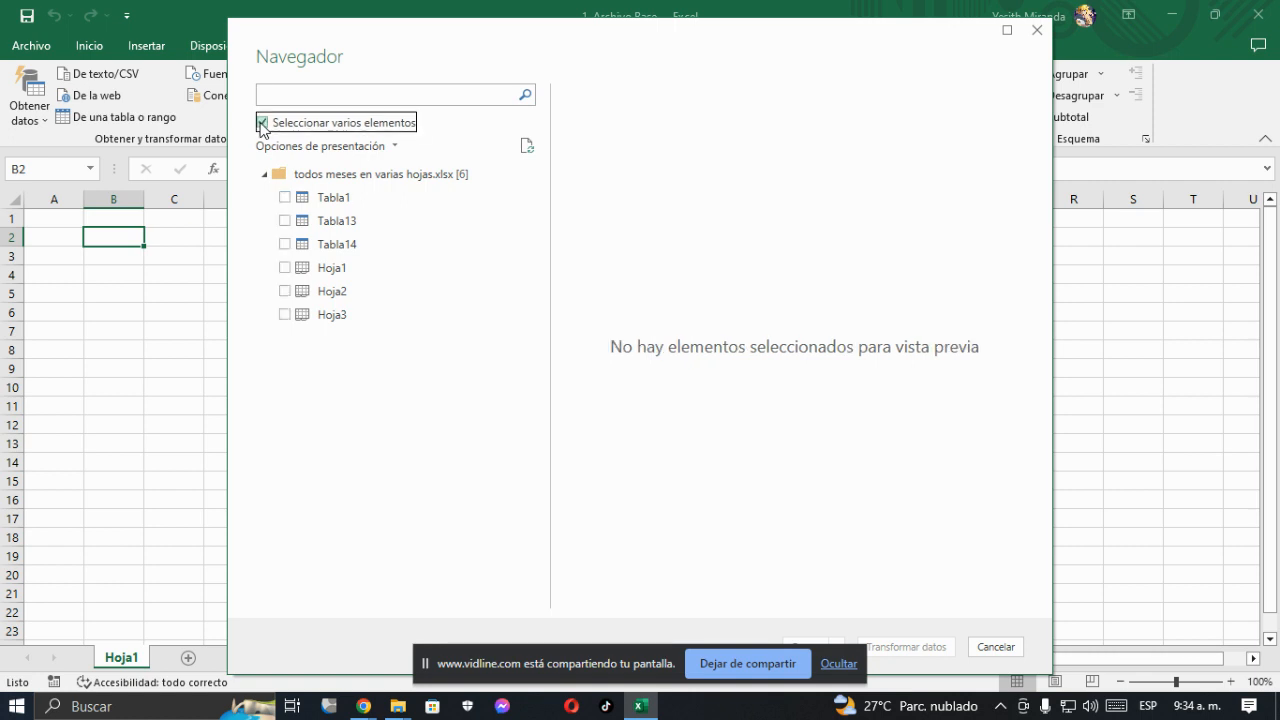
pyautogui.click(285, 200)
pyautogui.click(285, 221)
pyautogui.click(285, 244)
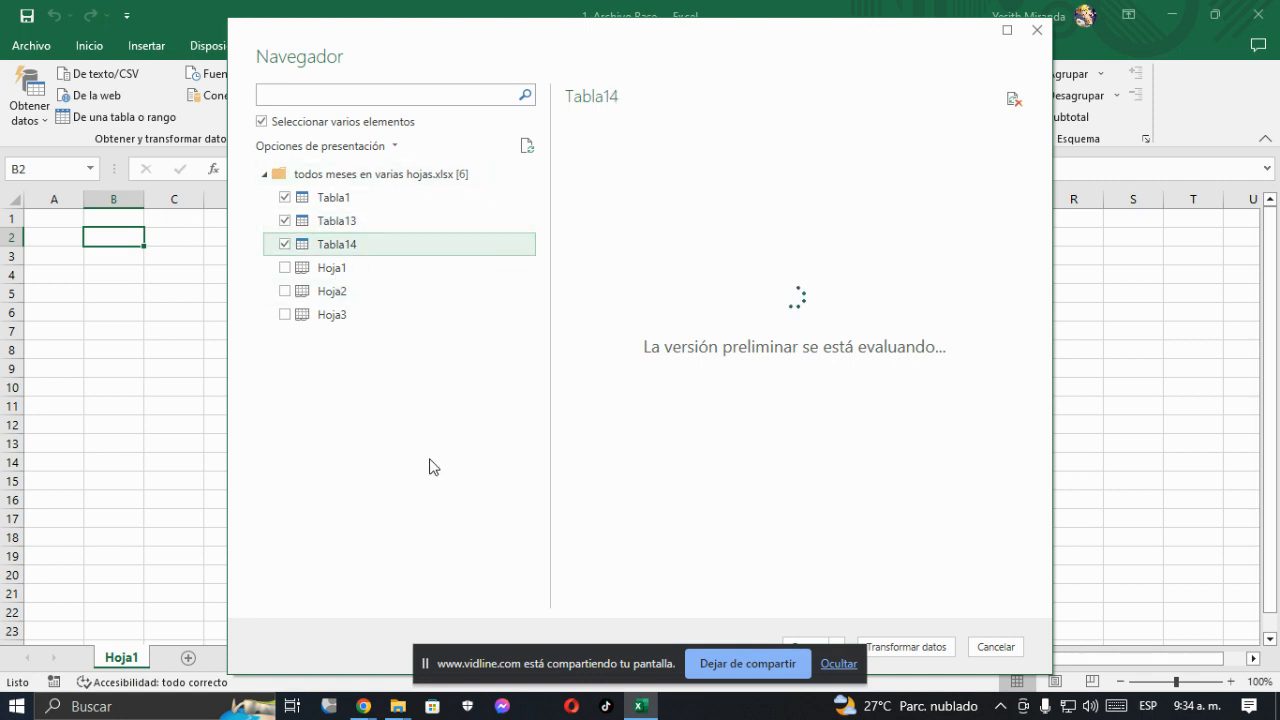
pyautogui.click(837, 664)
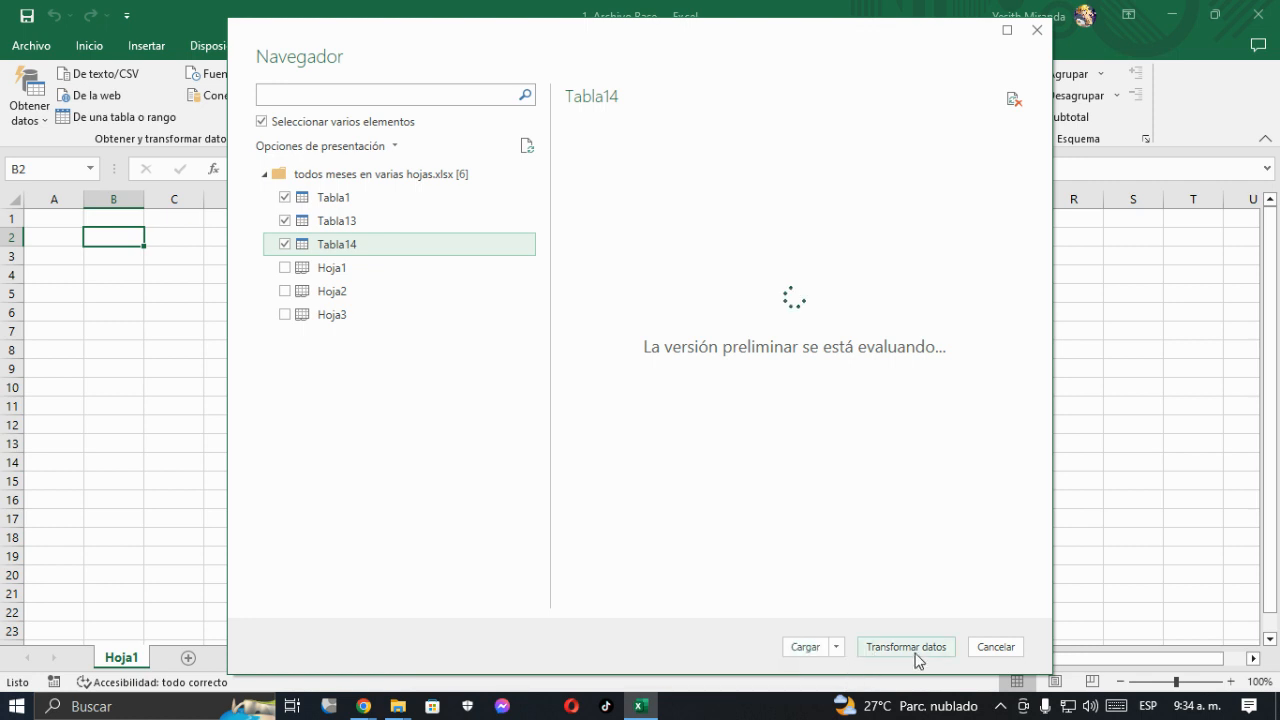
# Preview the data of Tabla1, Tabla13 and Tabla14, and open the marked tables for transformation in the Power Query Editor
pyautogui.click(348, 198)
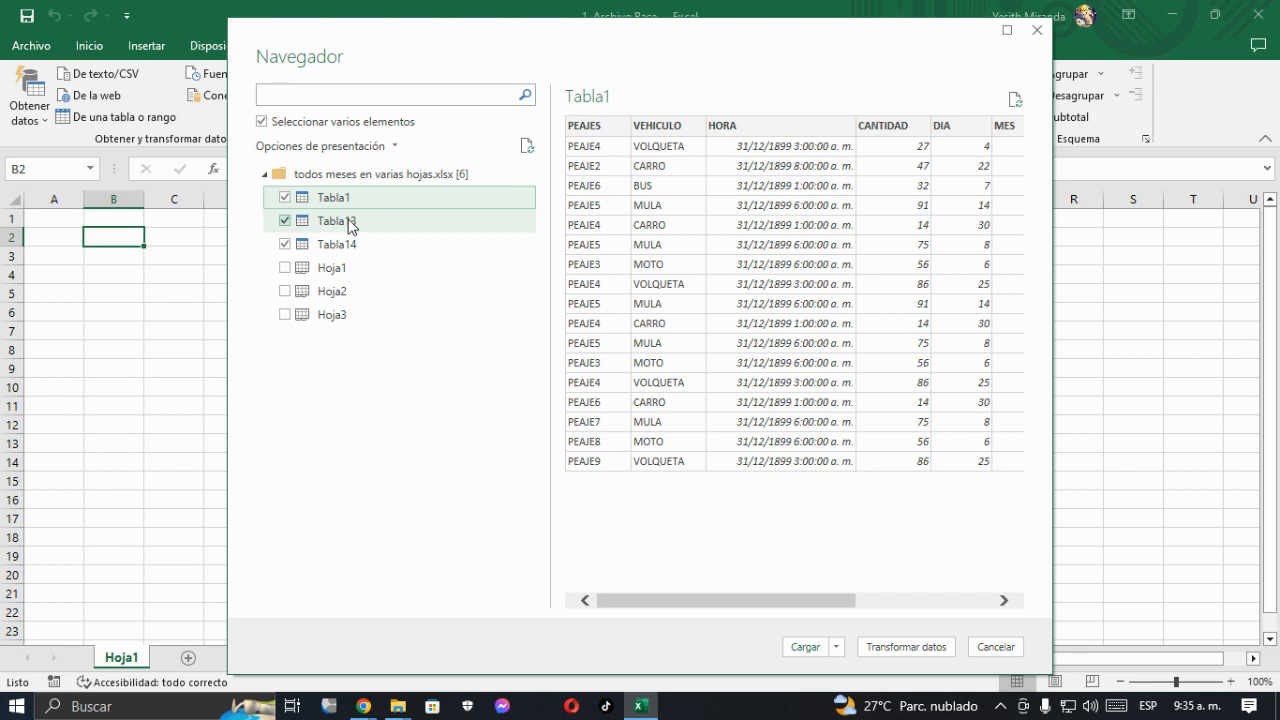
pyautogui.click(350, 224)
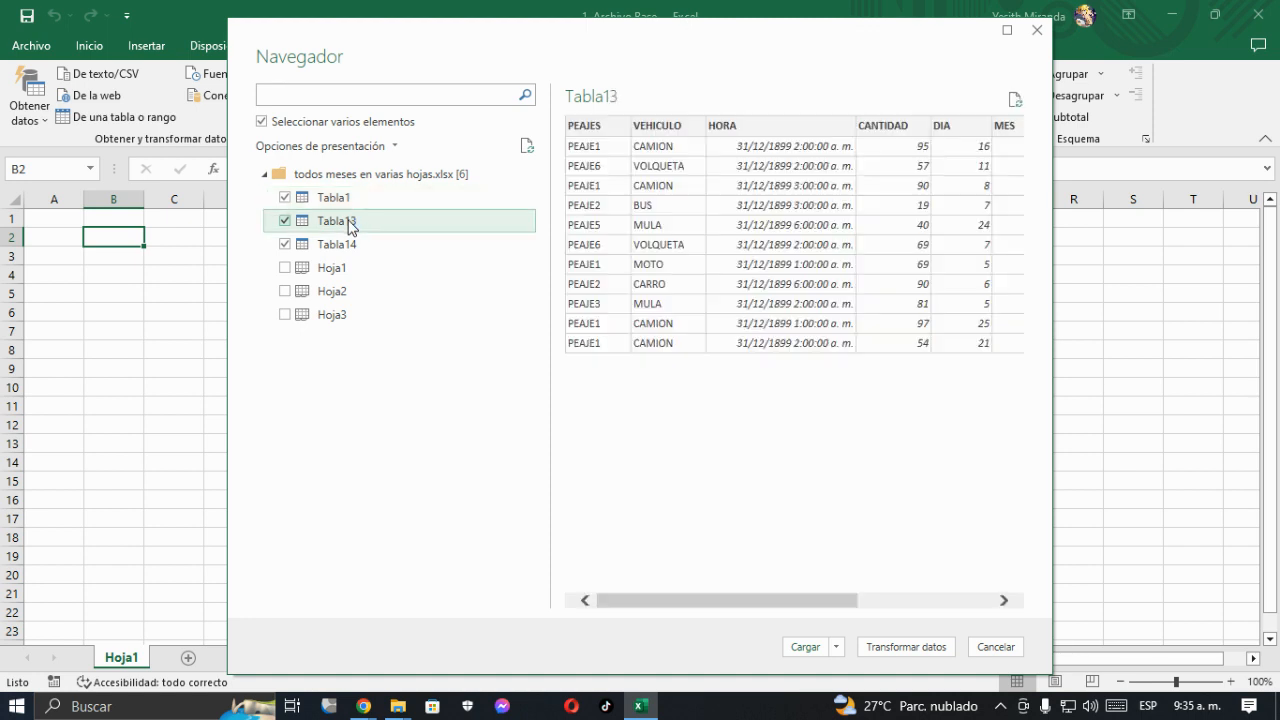
pyautogui.click(350, 248)
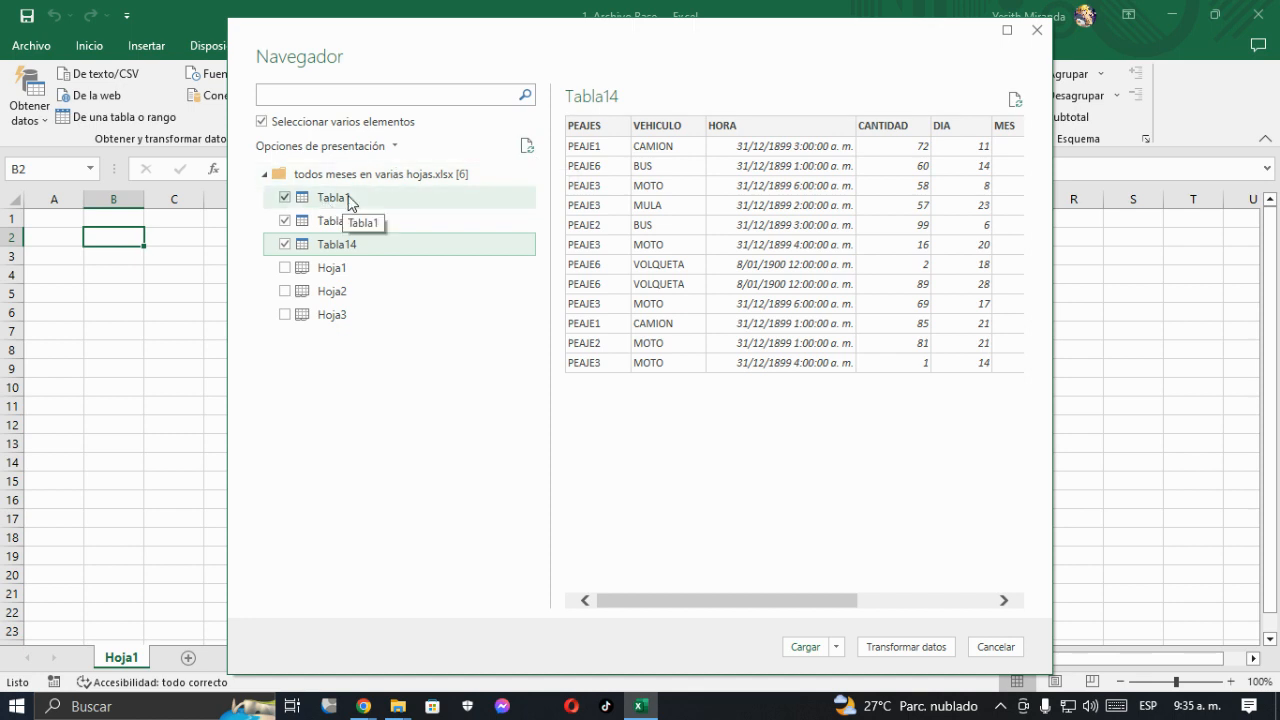
pyautogui.click(350, 200)
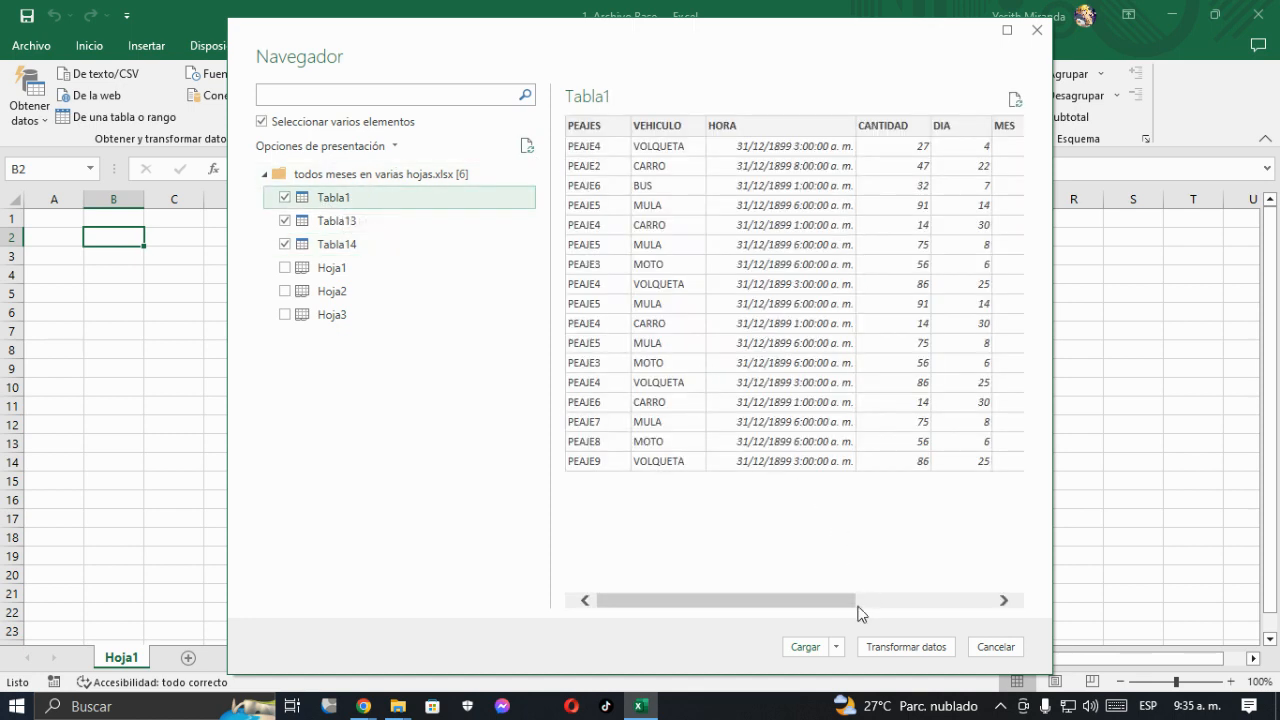
pyautogui.click(931, 653)
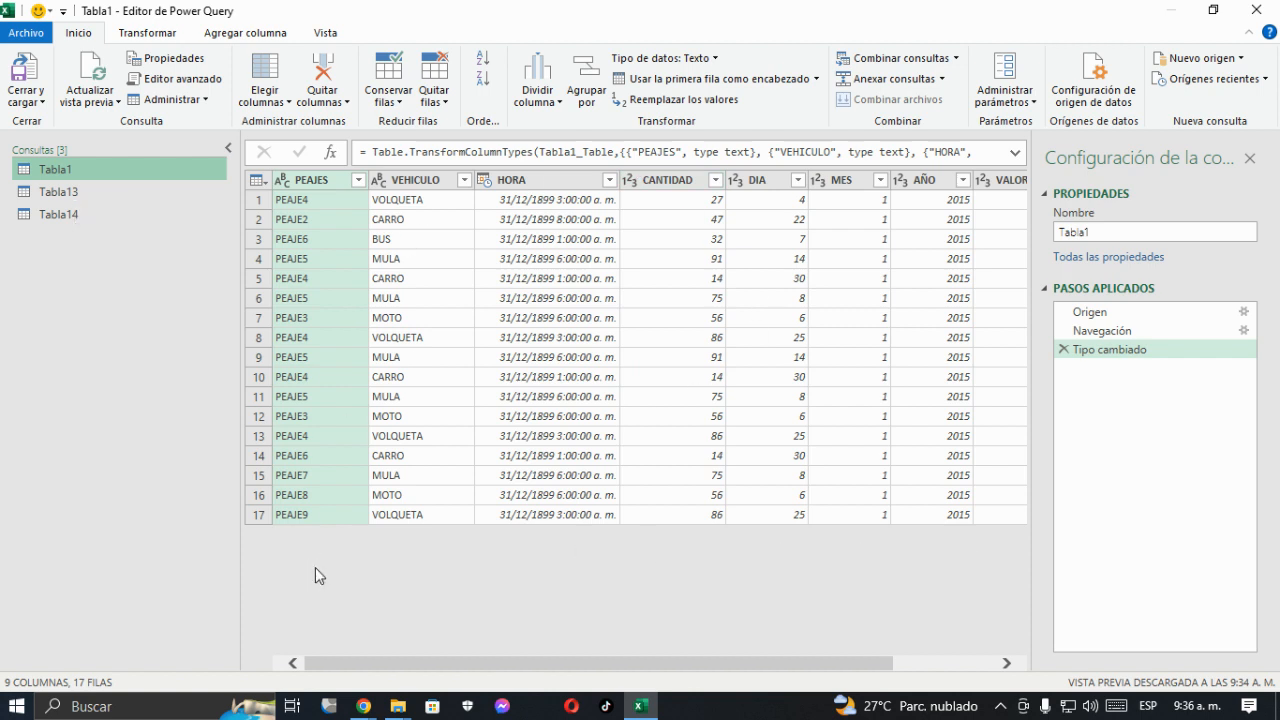
# Remove the applied step Tipo cambiado from the Tabla1 query
pyautogui.click(1065, 350)
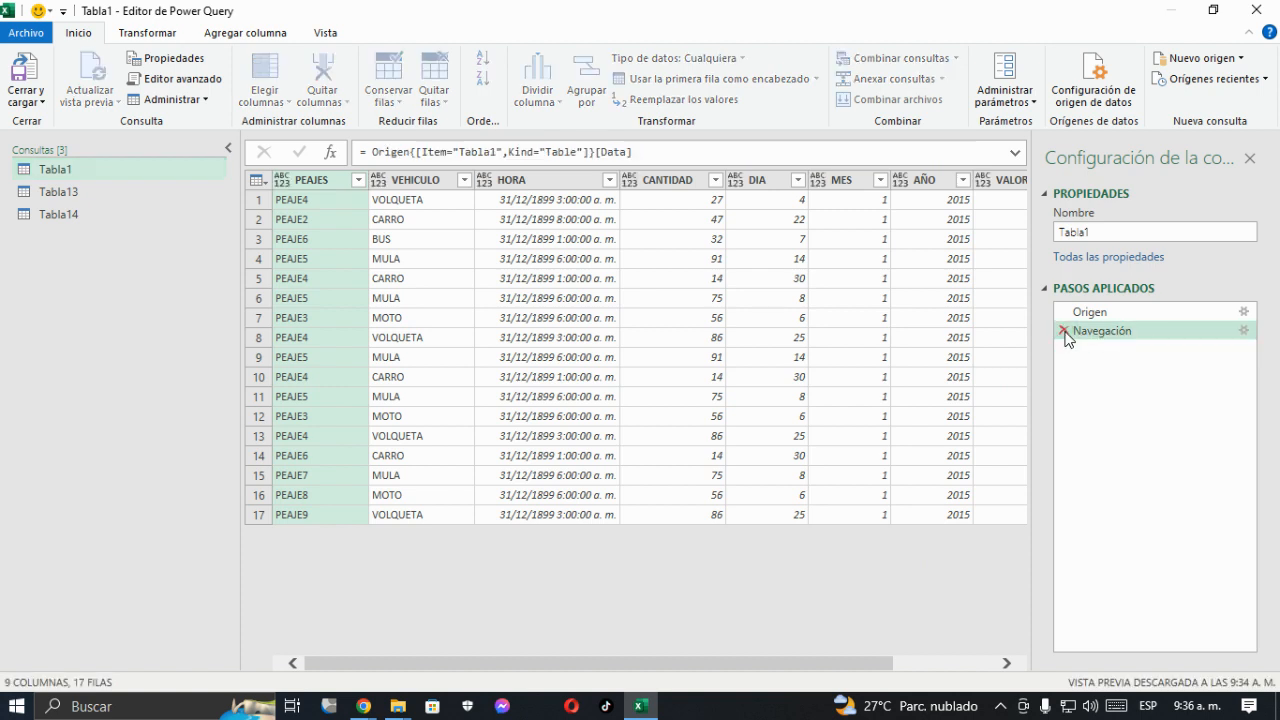
# Remove the applied step Navegación from the Tabla1 query and filter the Kind column to exclude Sheet, keeping only Table
pyautogui.click(1064, 332)
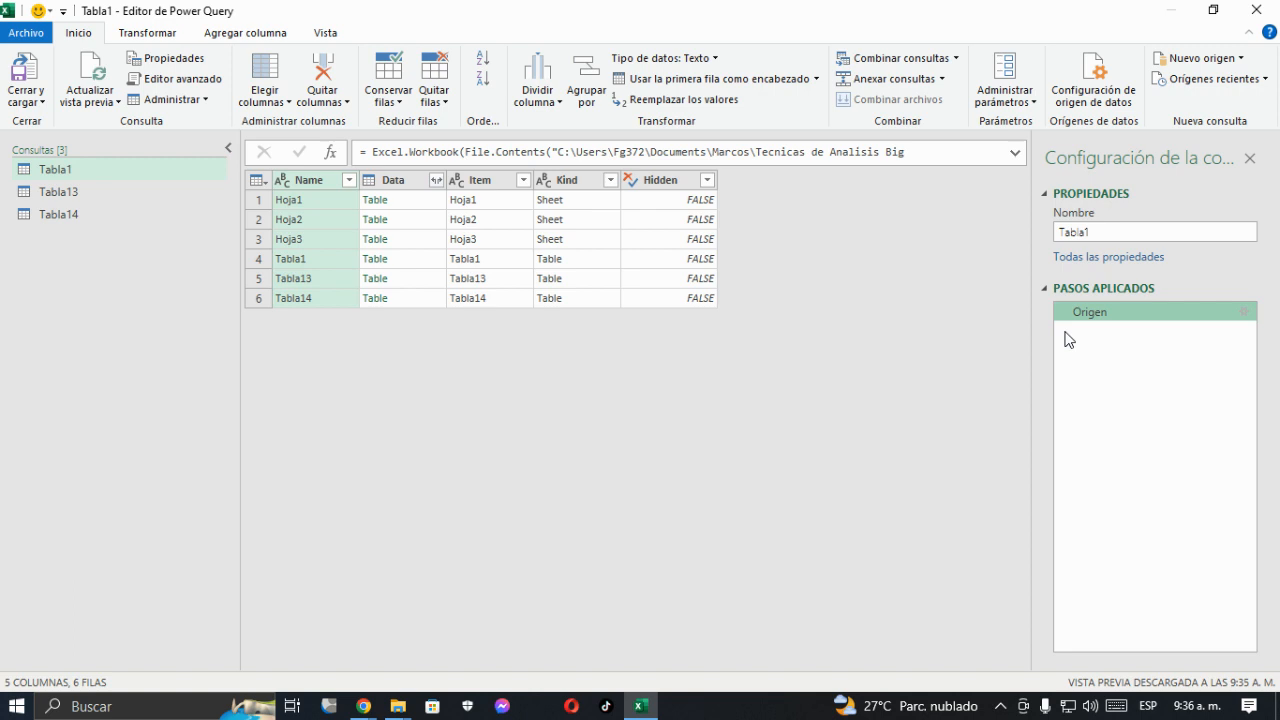
pyautogui.click(611, 182)
pyautogui.click(613, 183)
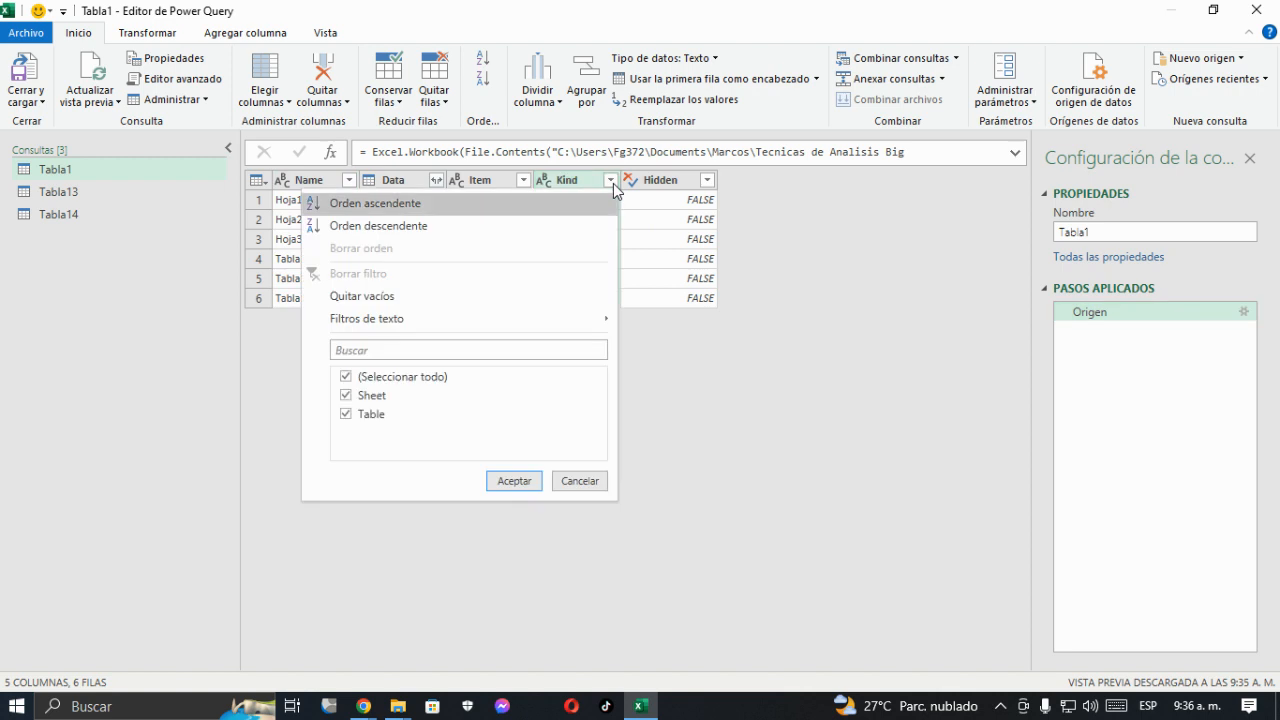
pyautogui.click(346, 396)
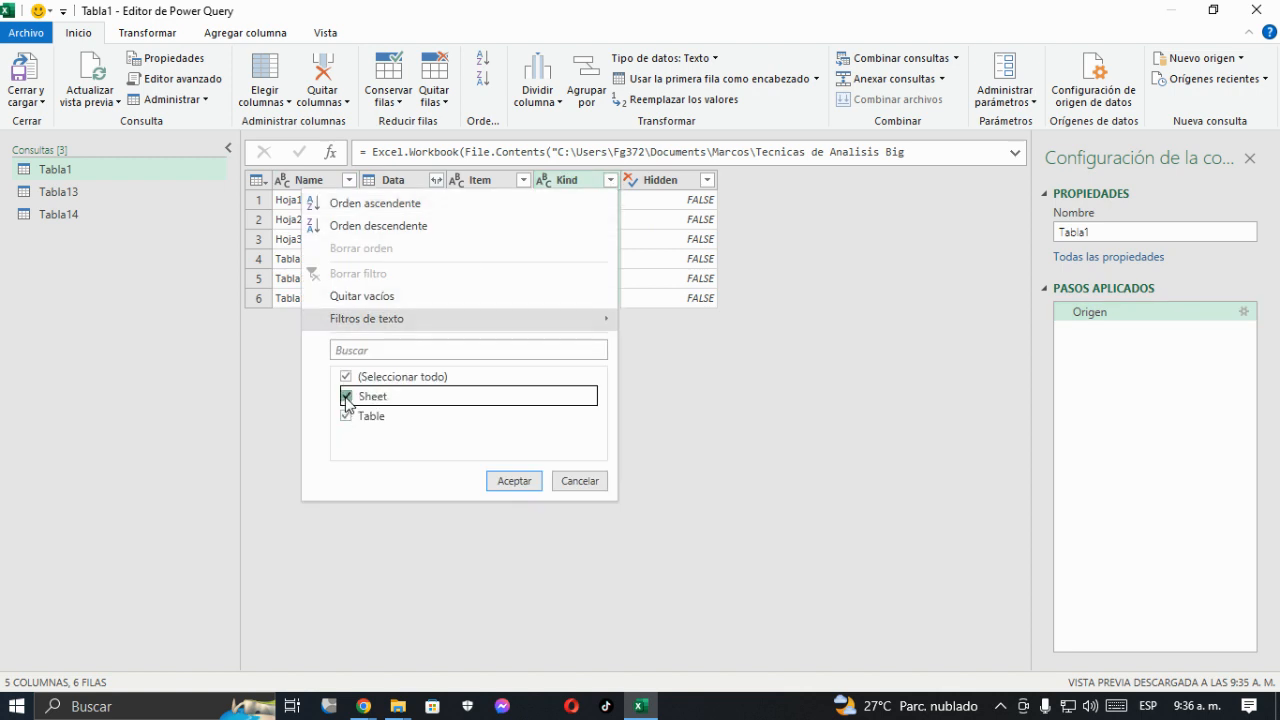
pyautogui.click(514, 483)
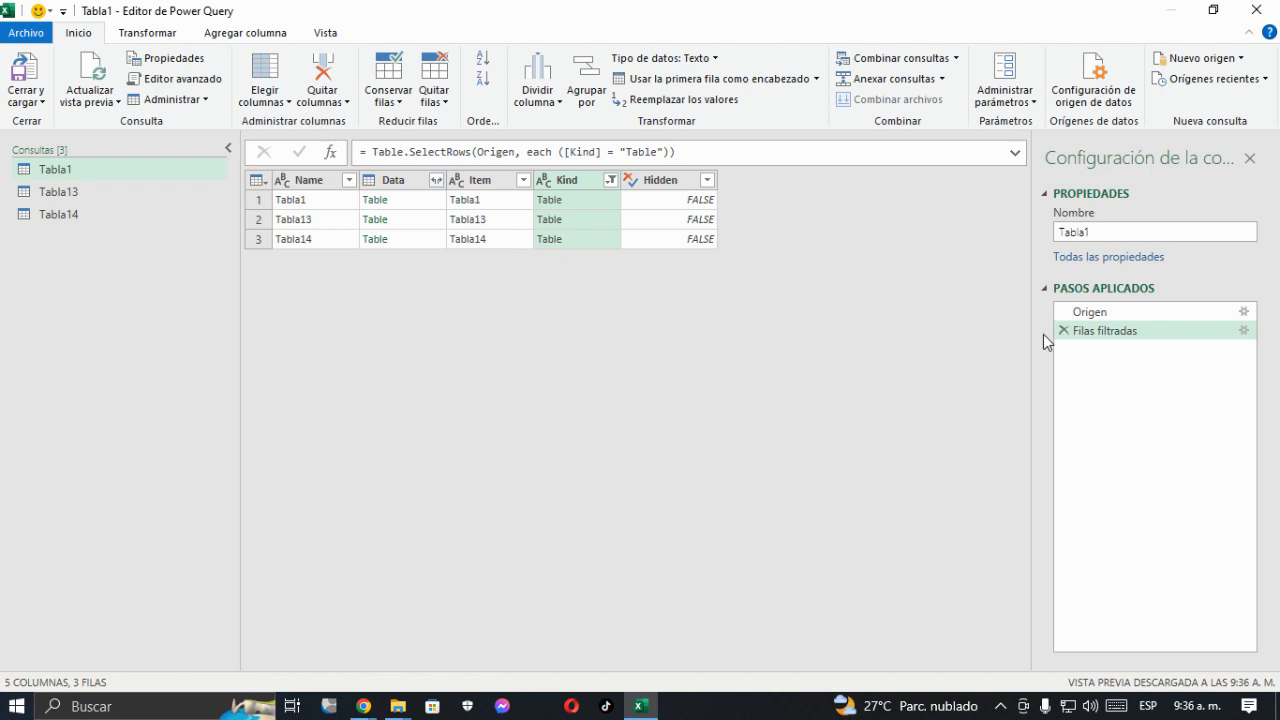
# Remove every column except Data from the Tabla1 query
pyautogui.click(393, 185)
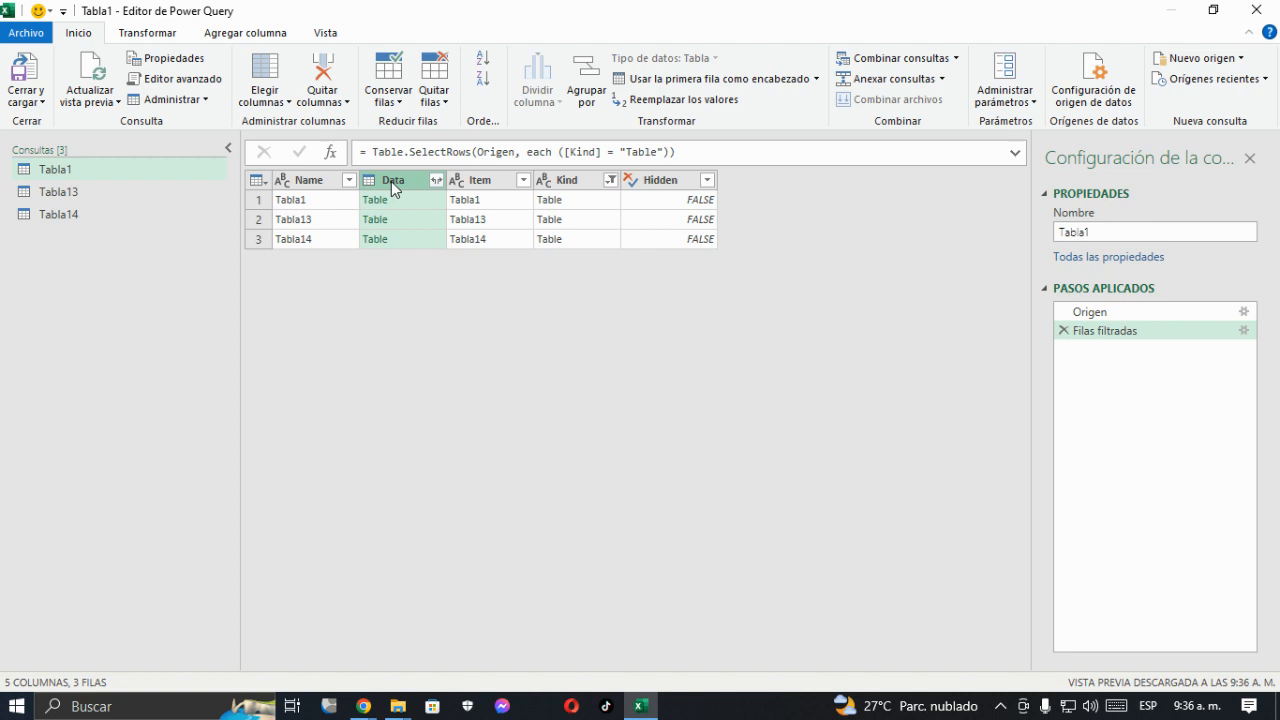
pyautogui.rightClick(391, 181)
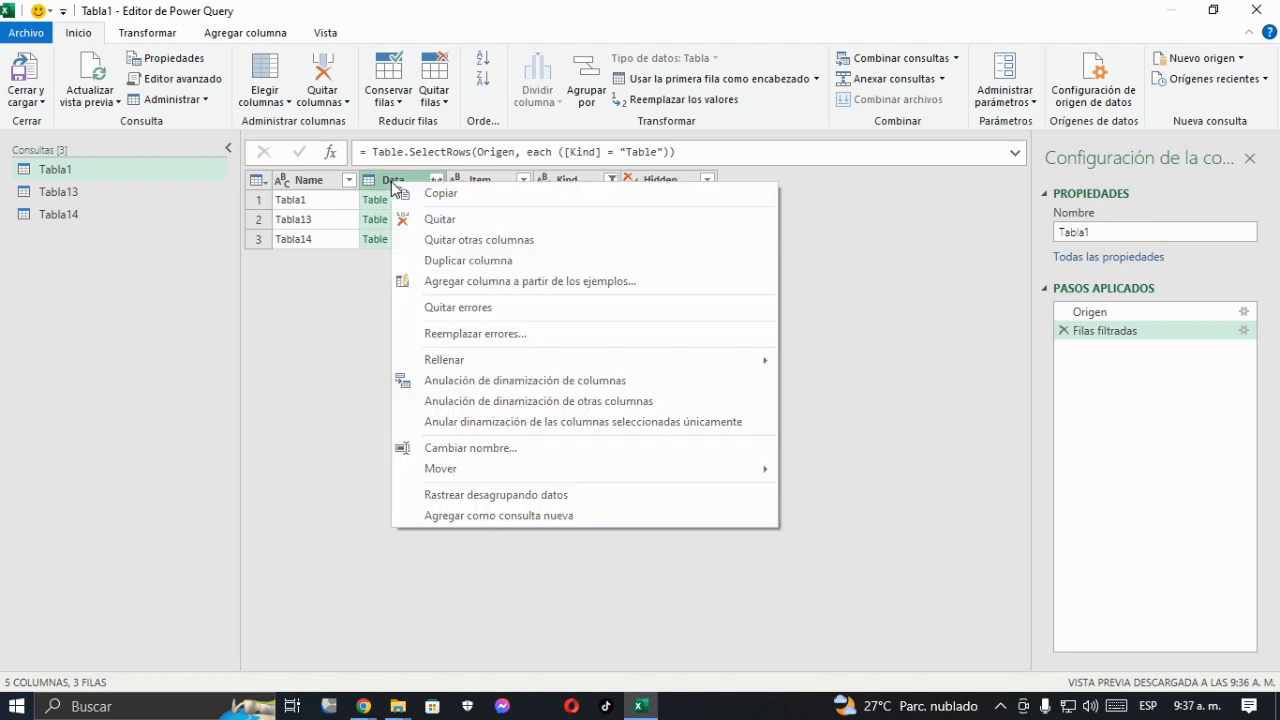
pyautogui.click(478, 244)
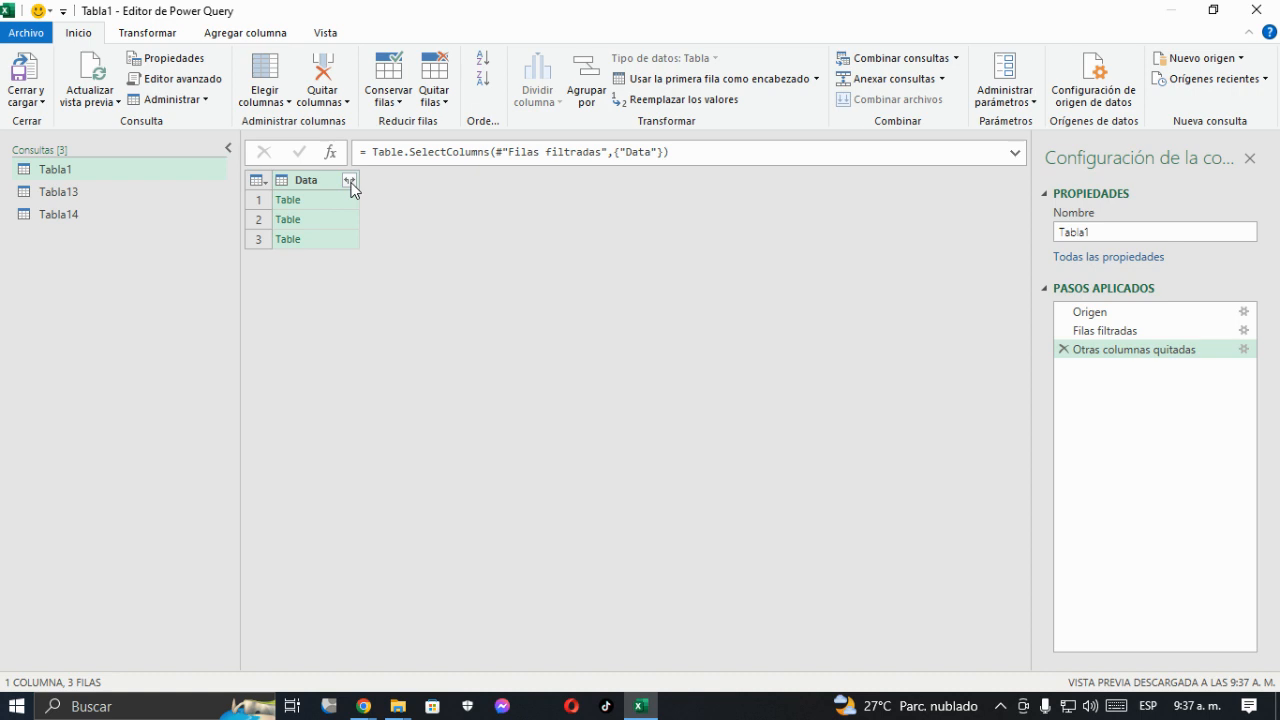
# Expand the Data column into all its fields from PEAJES to FECHA, using the original column name as prefix
pyautogui.click(348, 180)
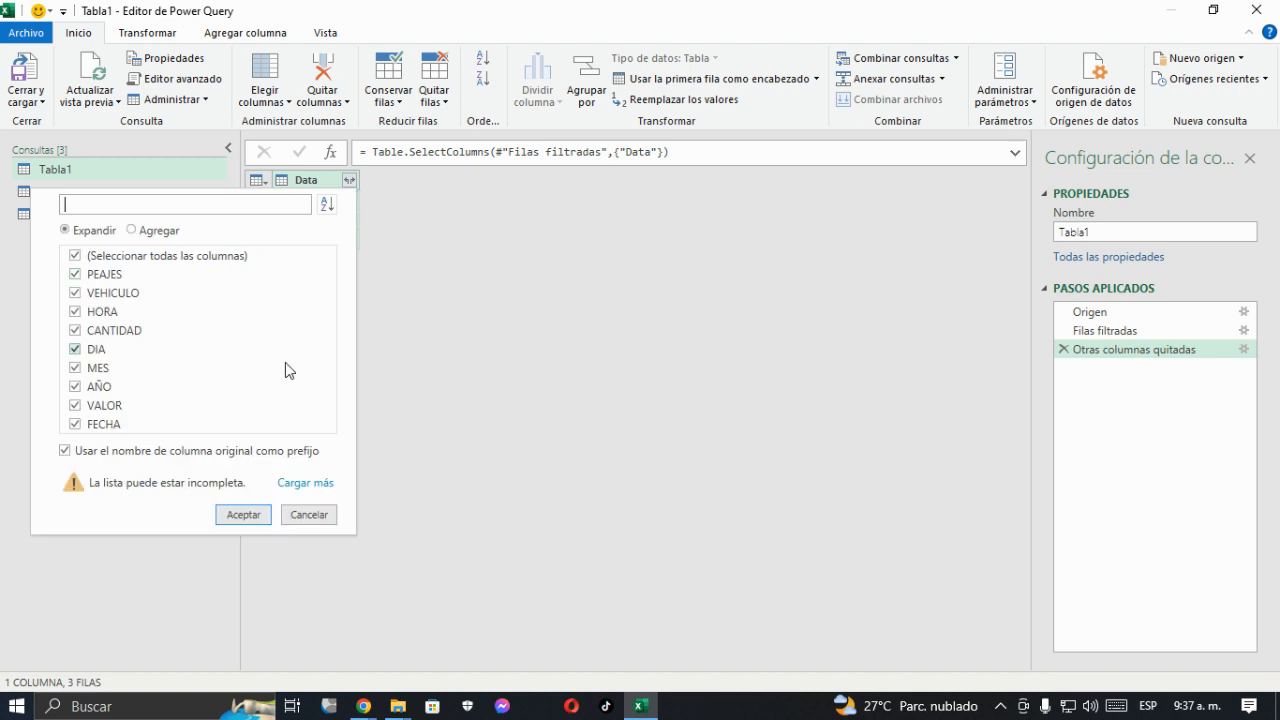
pyautogui.click(243, 514)
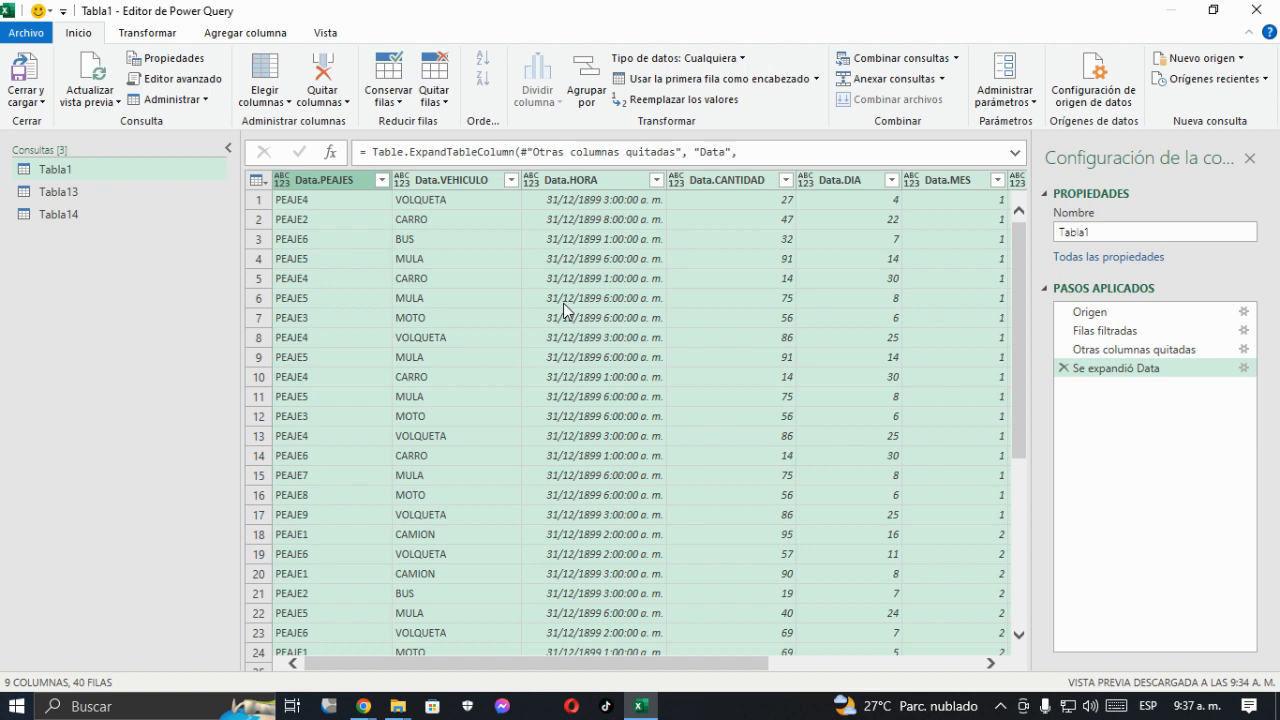
pyautogui.moveTo(768, 666); pyautogui.dragTo(519, 628)
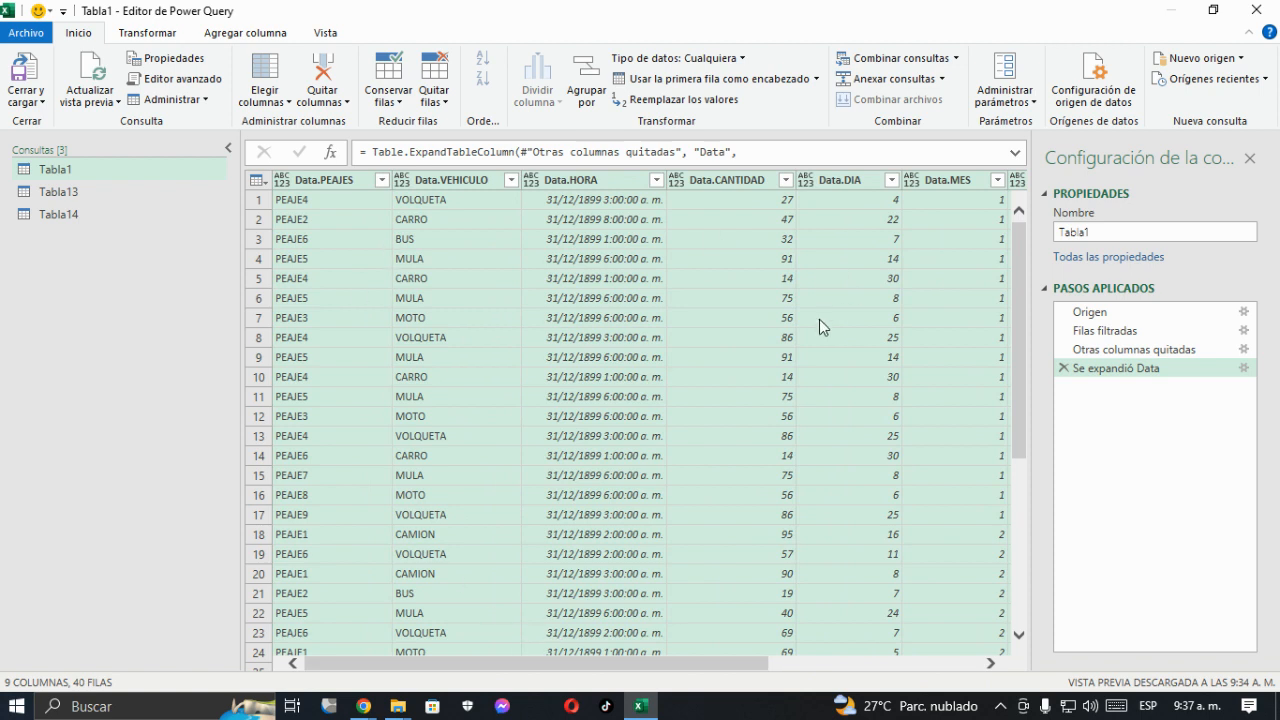
# Close the Power Query Editor and load the queries as connection only, adding the data to the data model
pyautogui.click(40, 40)
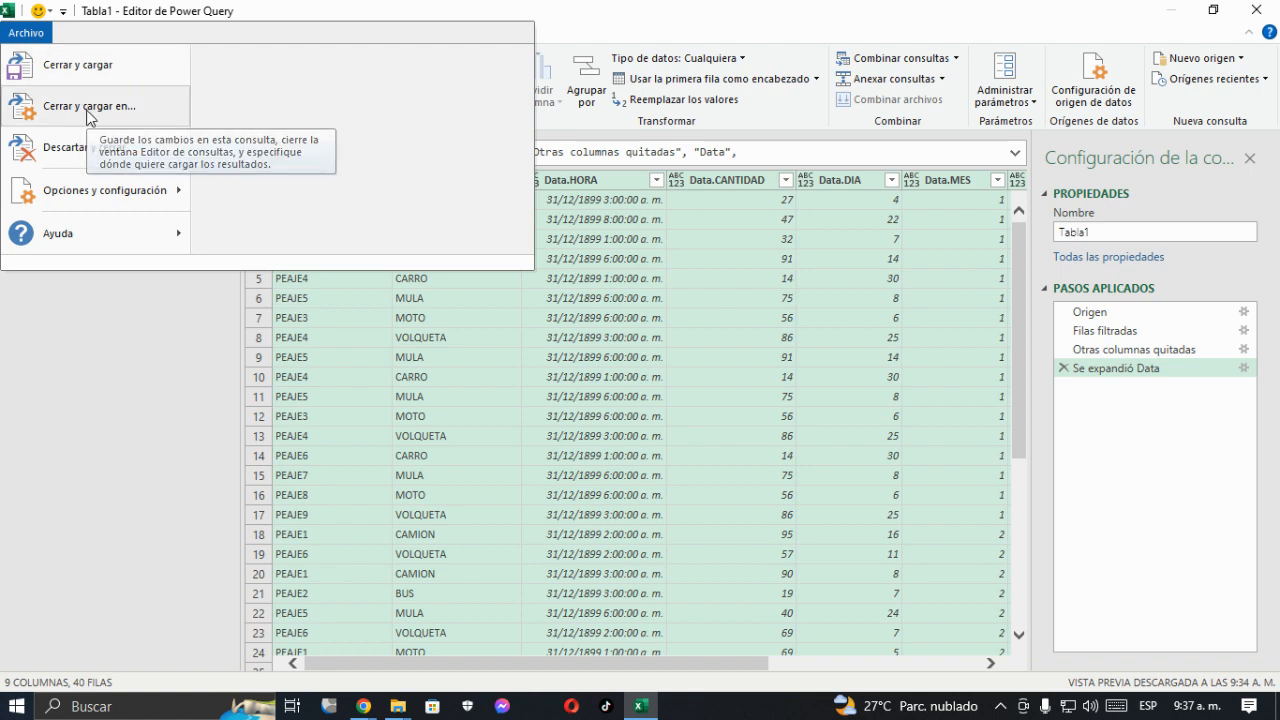
pyautogui.click(92, 106)
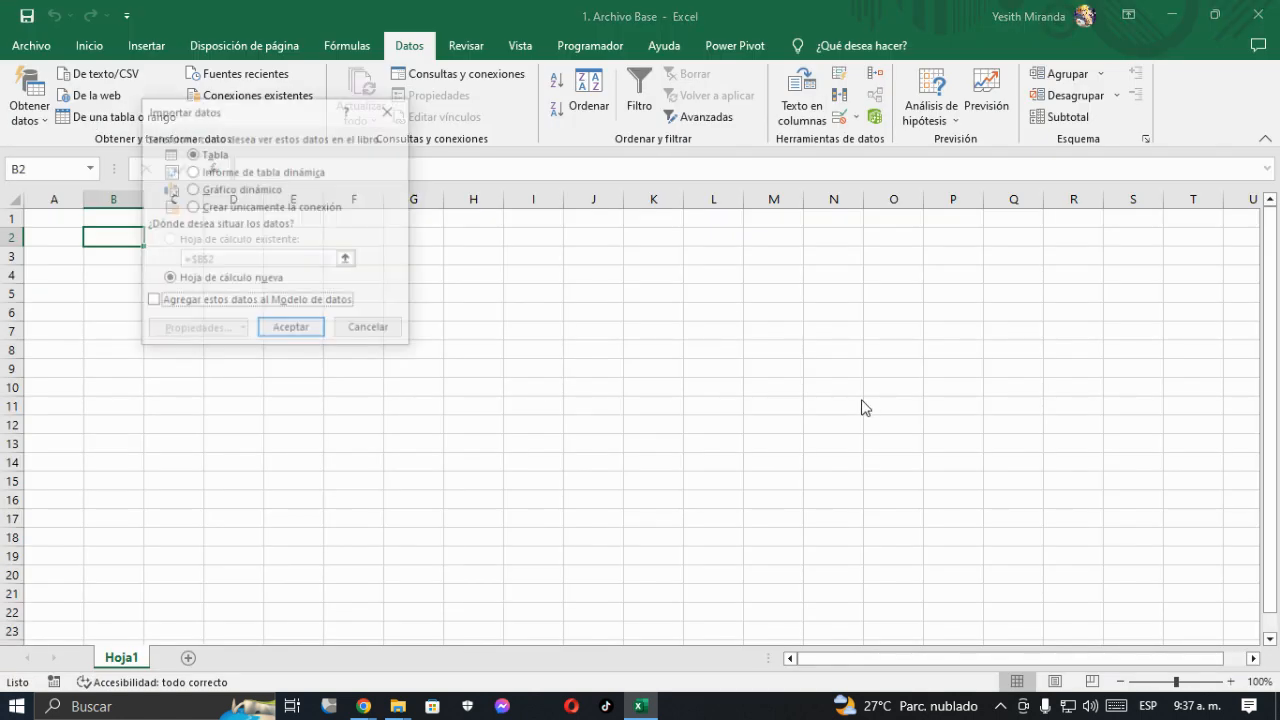
pyautogui.click(192, 207)
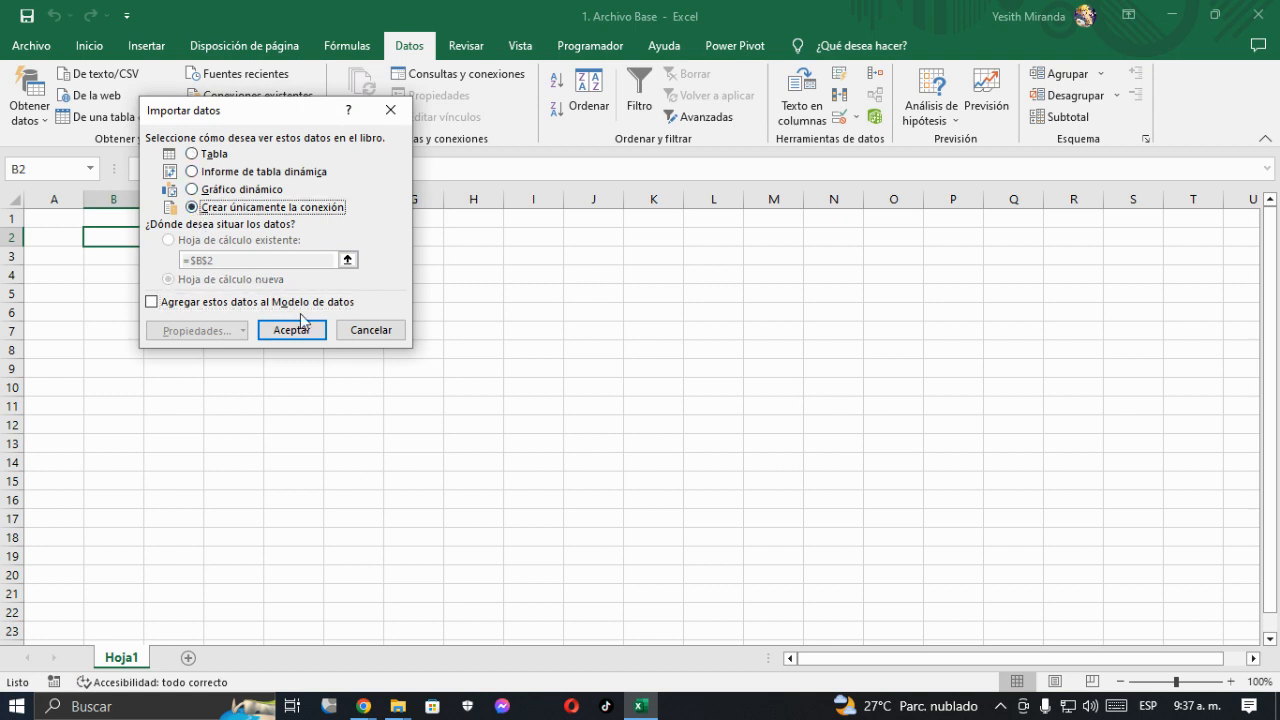
pyautogui.click(153, 302)
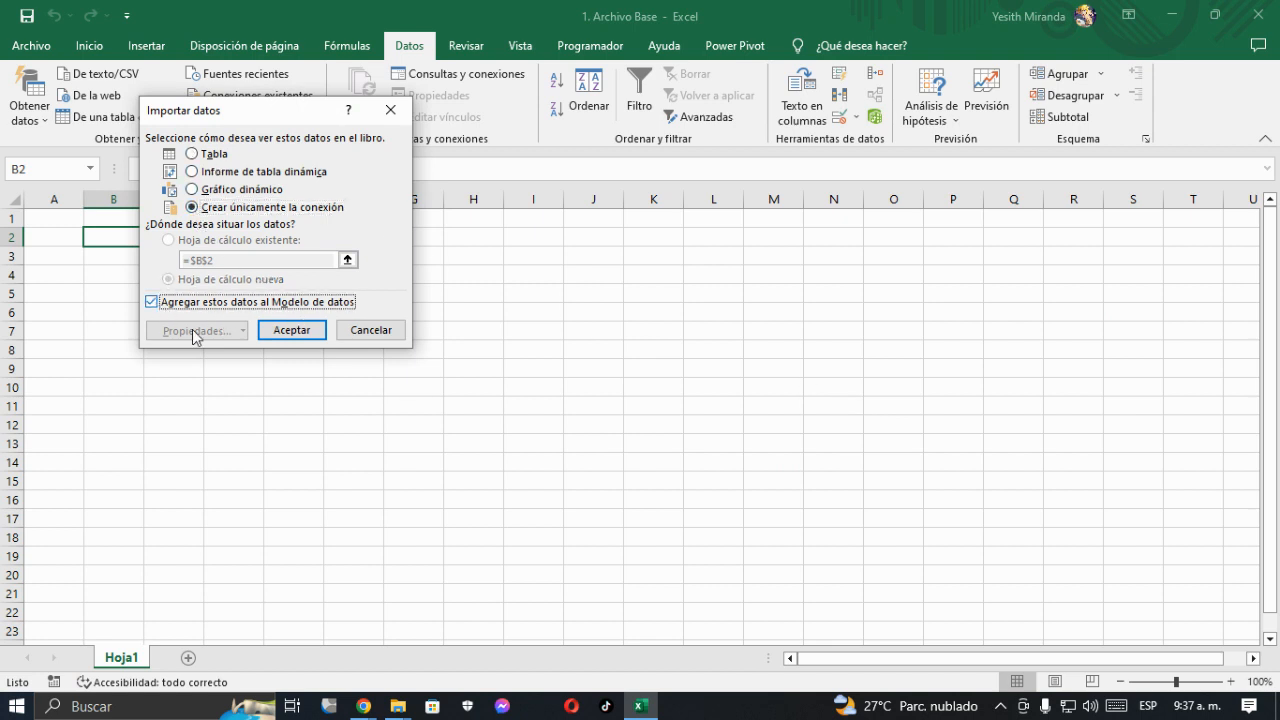
pyautogui.click(309, 336)
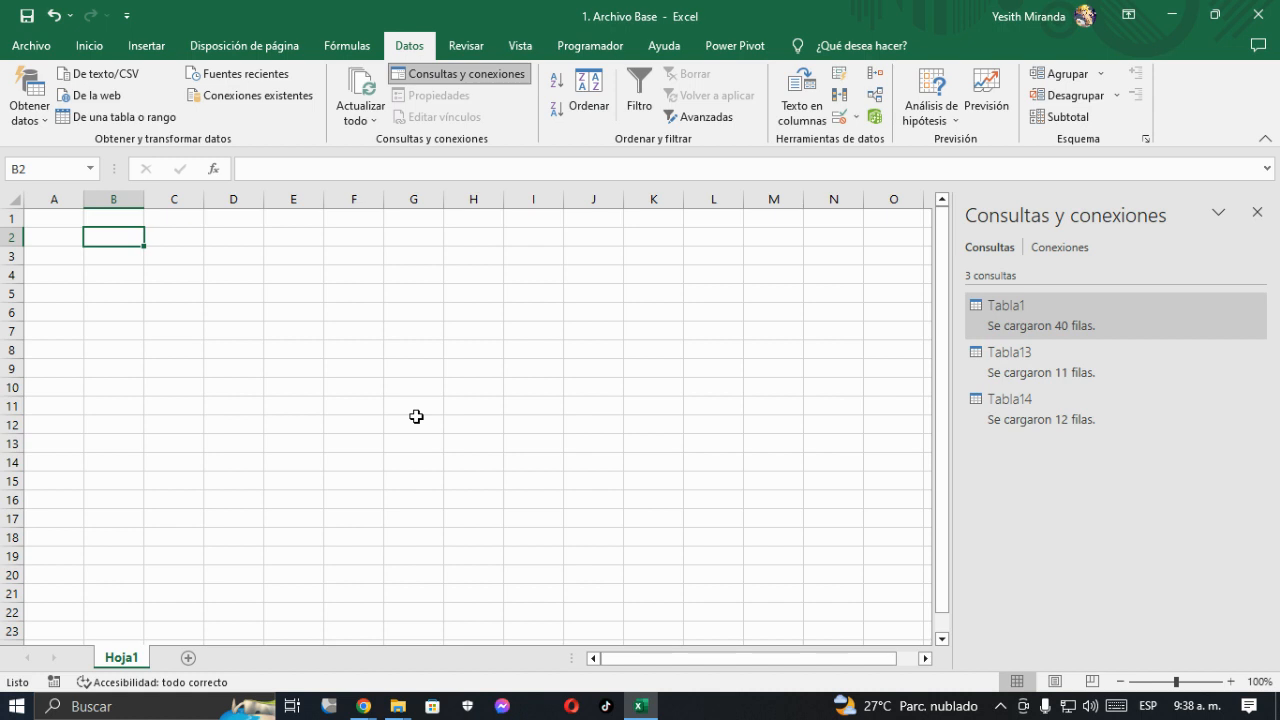
# Hide the list of queries and connections and select cell E7 on Hoja1
pyautogui.click(470, 368)
pyautogui.click(1257, 213)
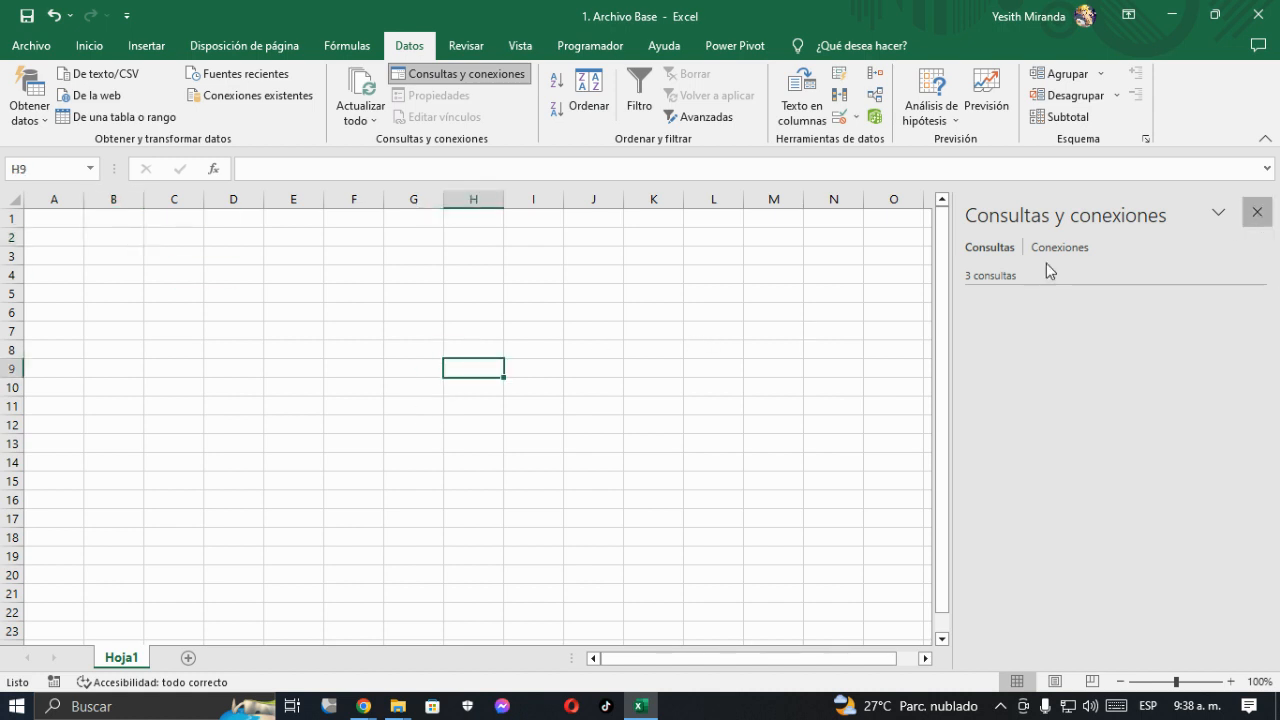
pyautogui.click(309, 280)
pyautogui.click(320, 334)
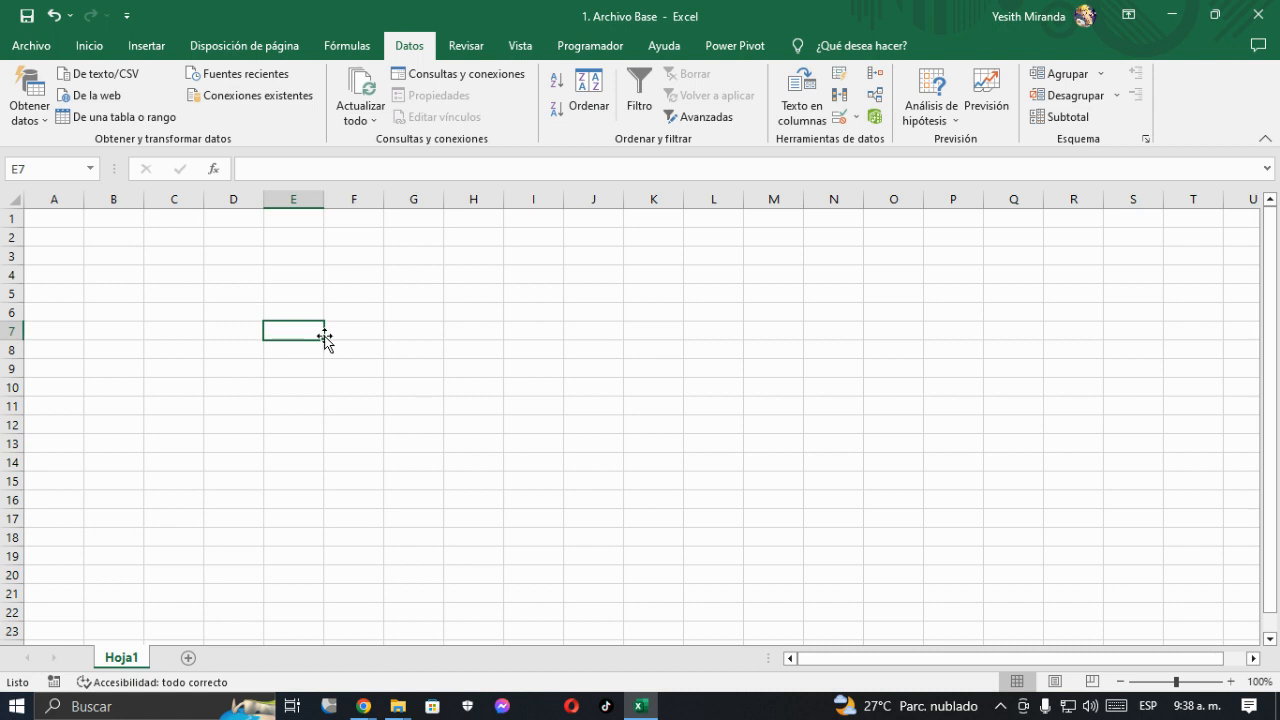
pyautogui.scroll(-6, 971, 423)
pyautogui.scroll(5, 494, 320)
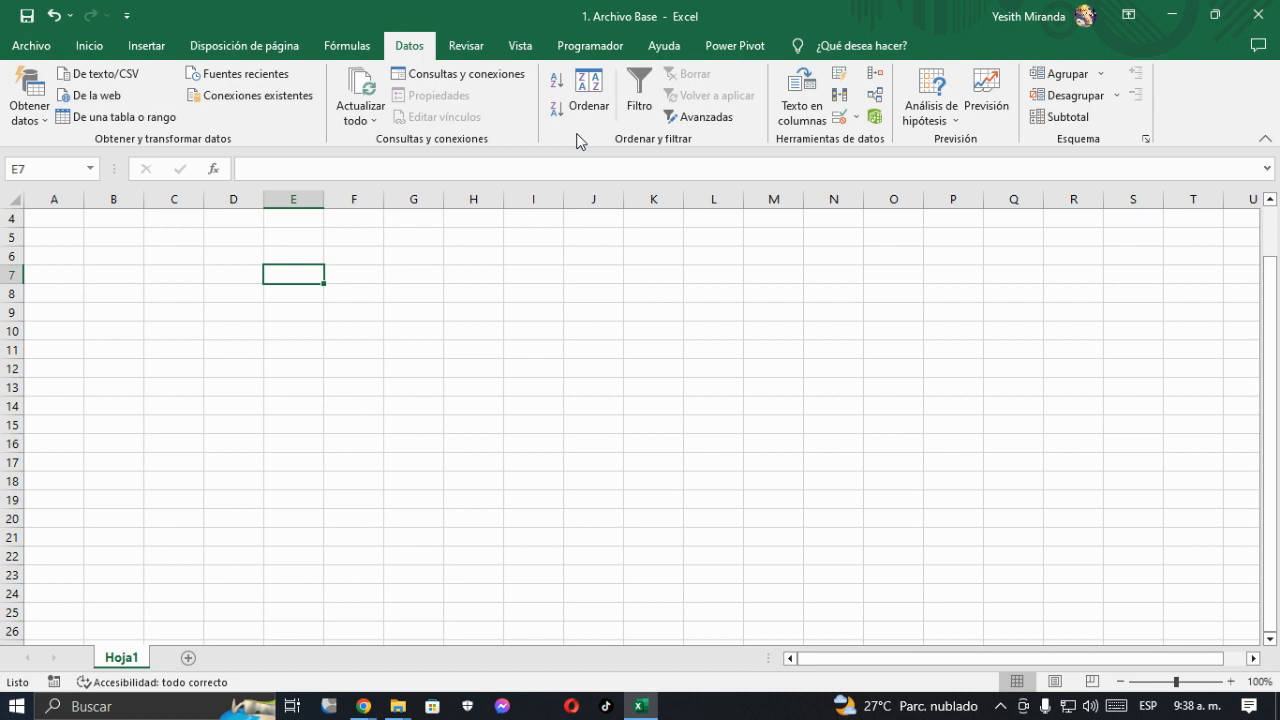
# Open the workbook's data model in the Power Pivot window
pyautogui.click(718, 47)
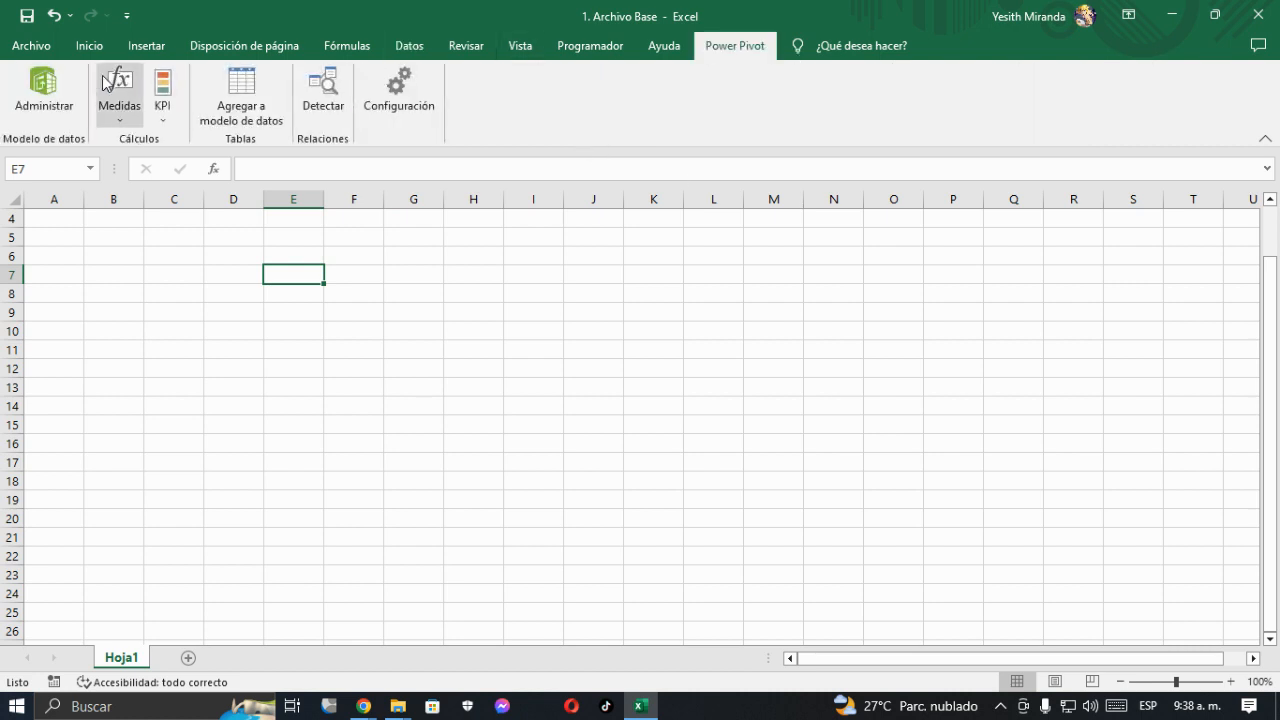
pyautogui.click(52, 103)
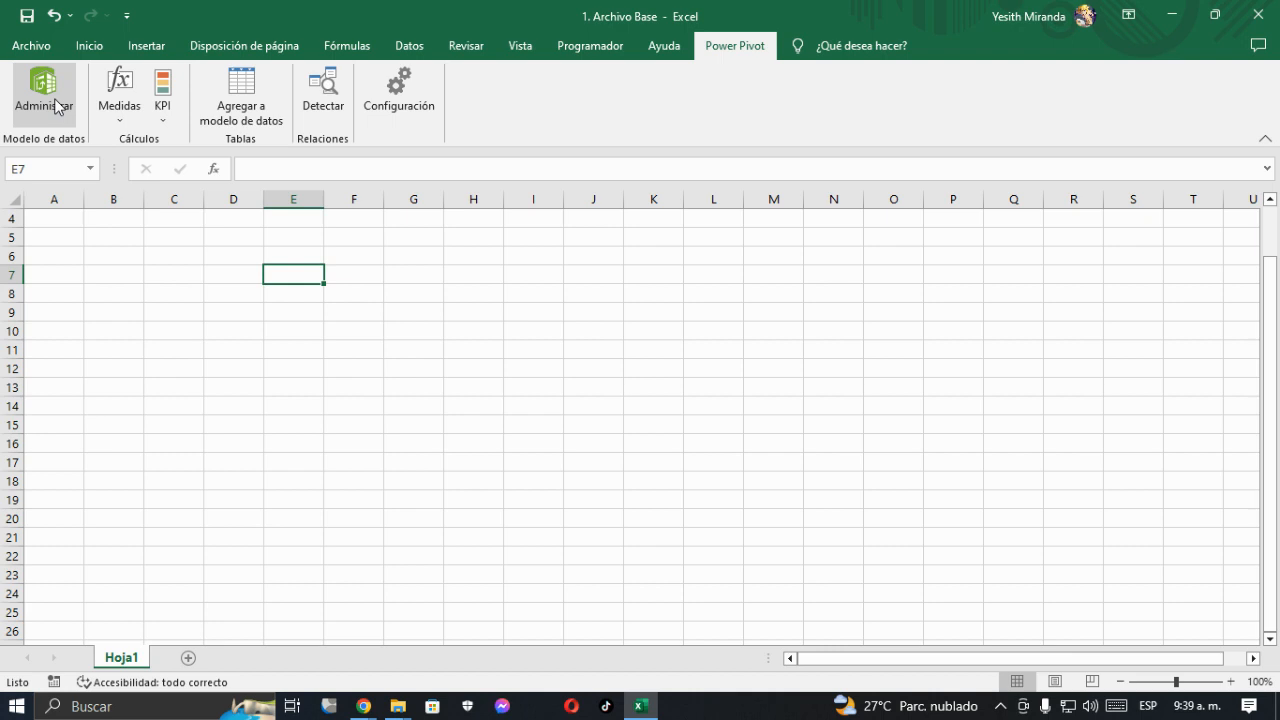
pyautogui.click(57, 106)
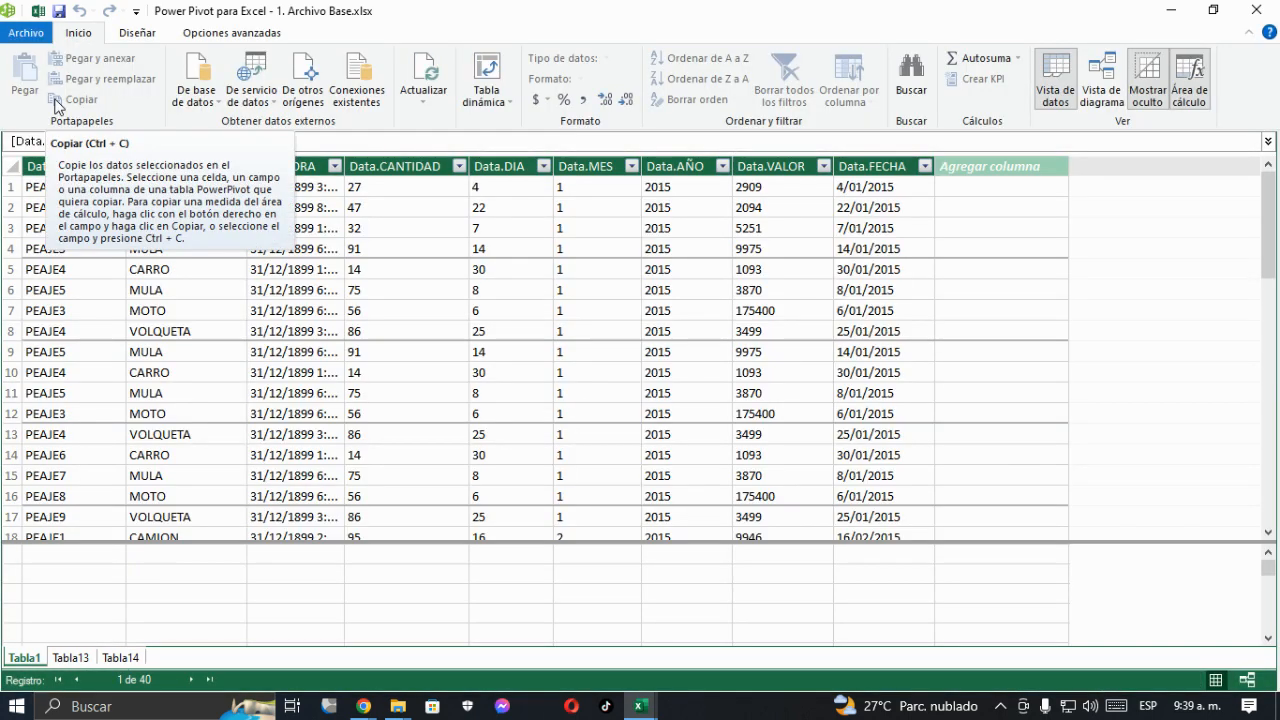
# Review the combined records of Tabla1 in the data model and check Tabla13 and Tabla14
pyautogui.scroll(-5, 526, 326)
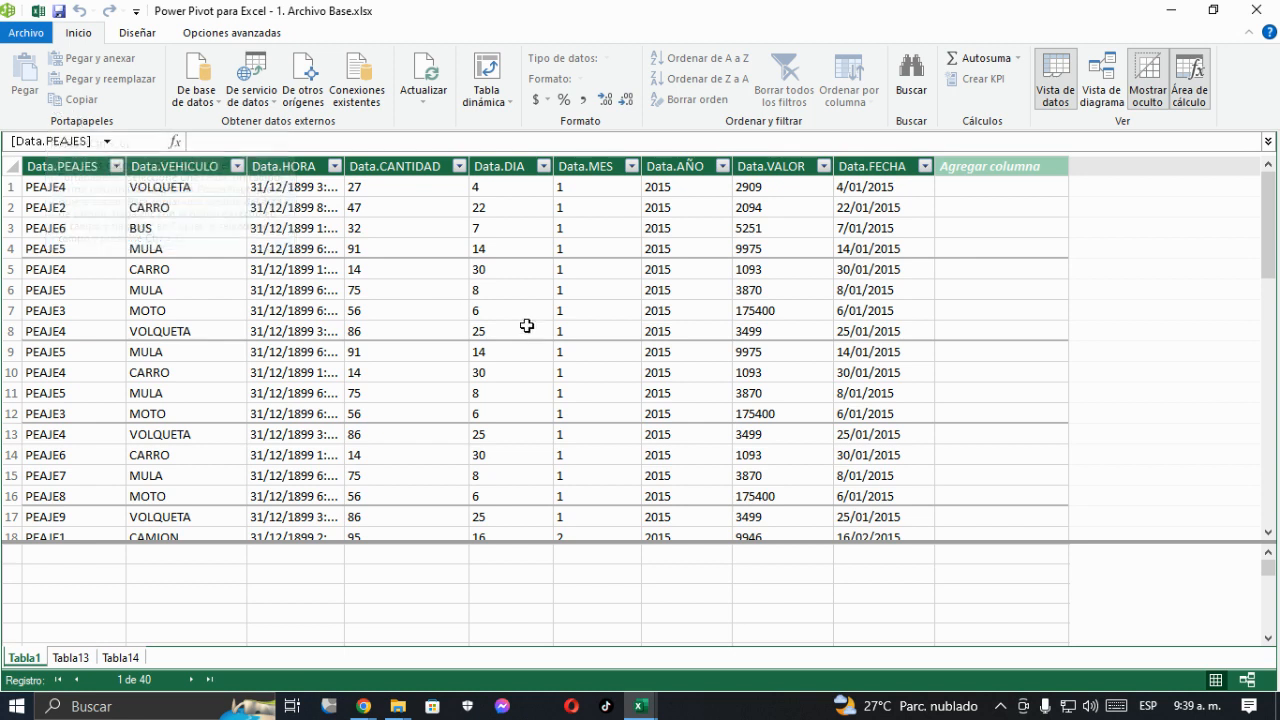
pyautogui.scroll(-5, 670, 423)
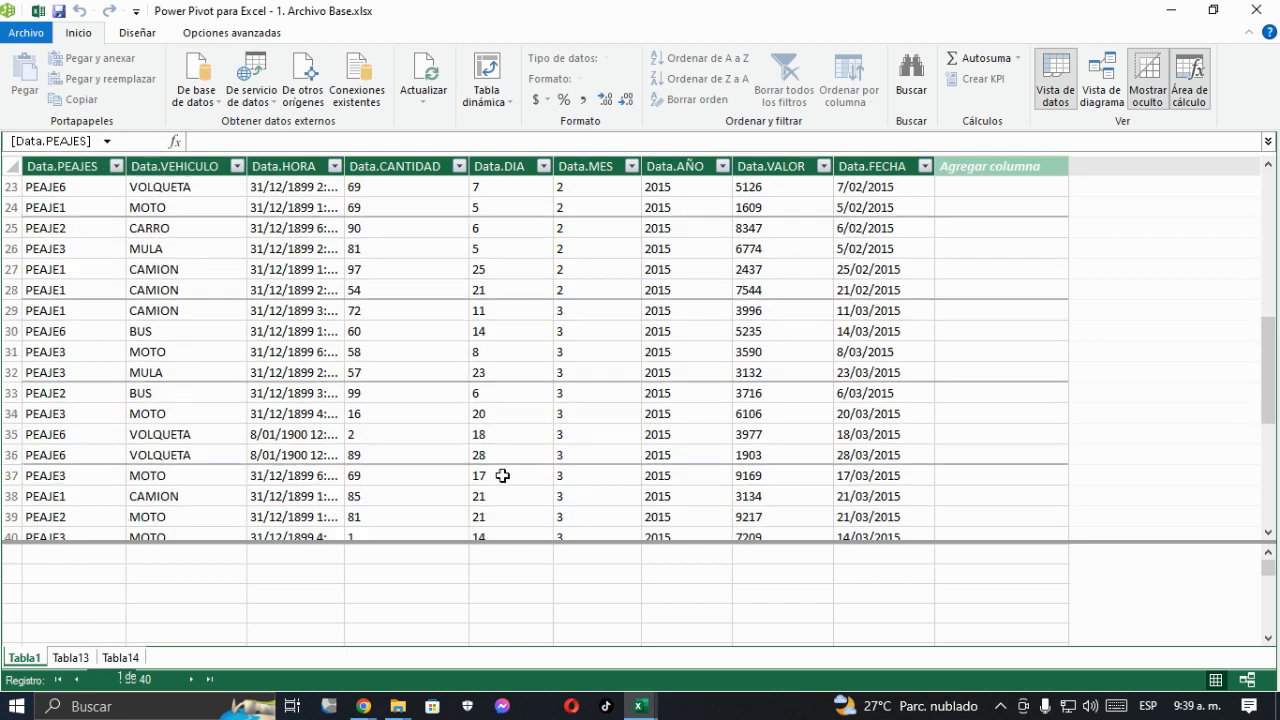
pyautogui.click(71, 657)
pyautogui.click(131, 659)
pyautogui.click(23, 658)
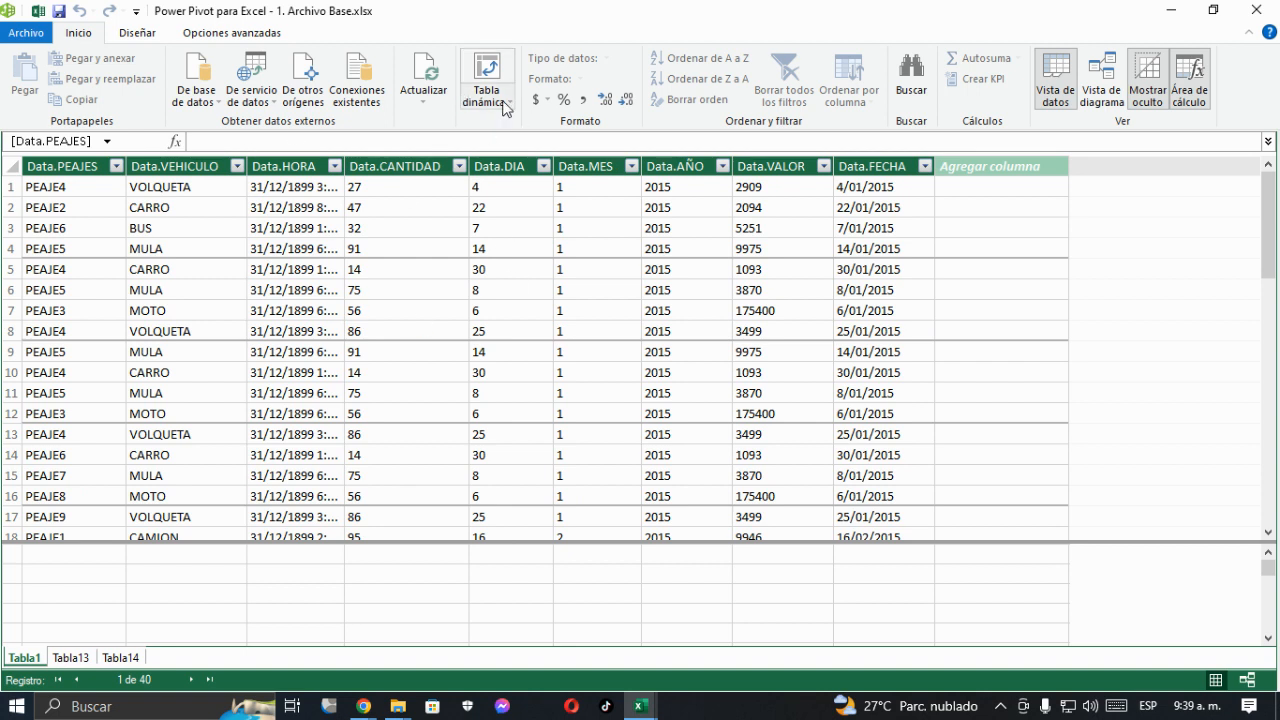
# Insert a pivot table from the data model into the existing worksheet at 'Hoja1'!$E$7
pyautogui.click(200, 189)
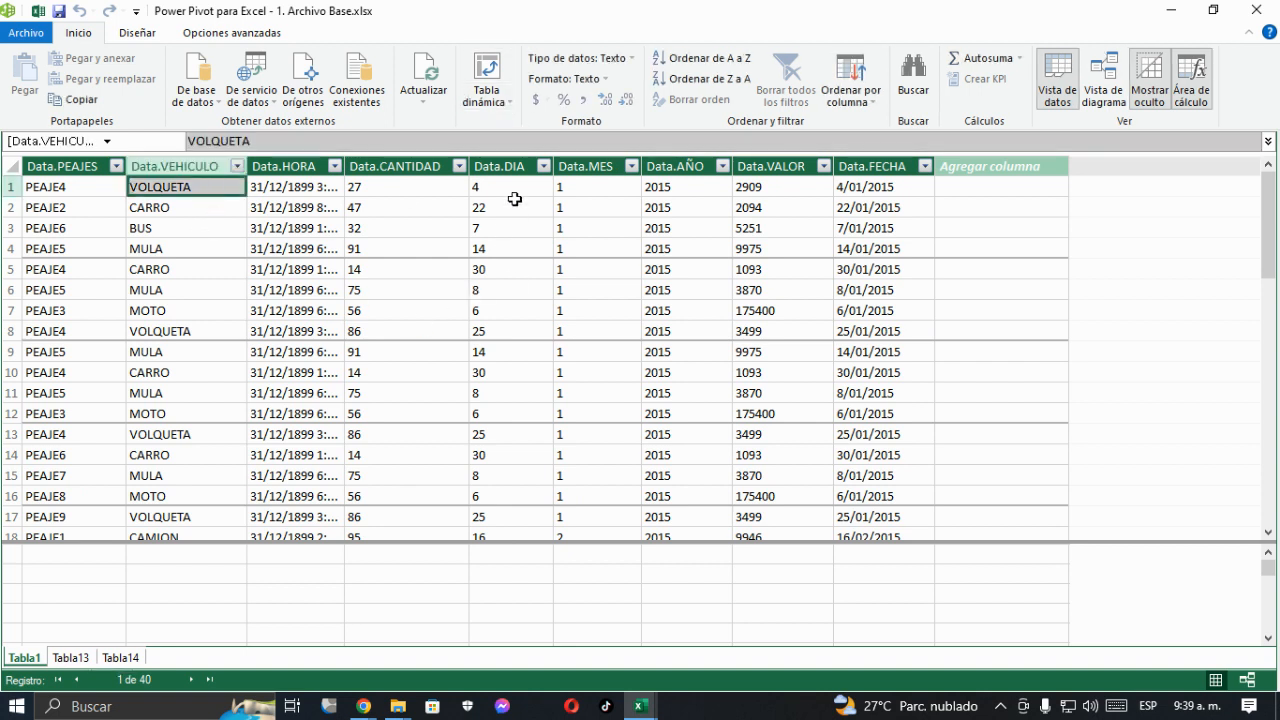
pyautogui.click(498, 100)
pyautogui.click(510, 122)
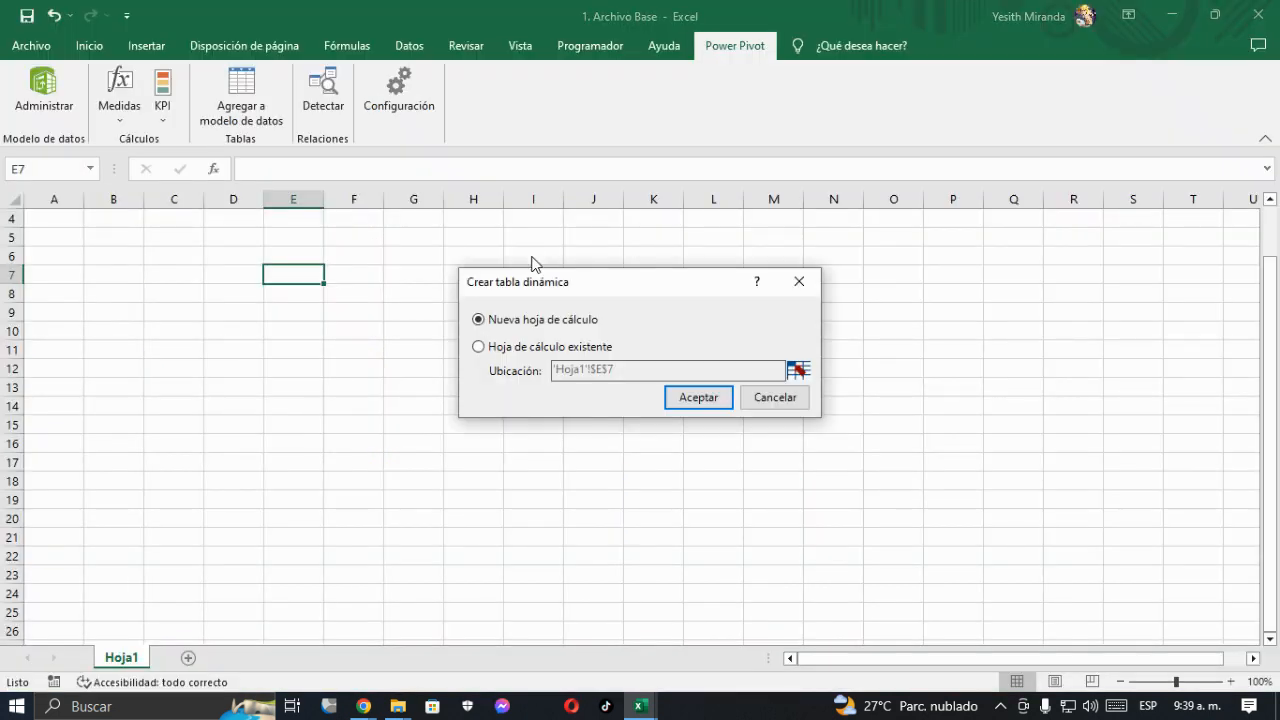
pyautogui.click(480, 347)
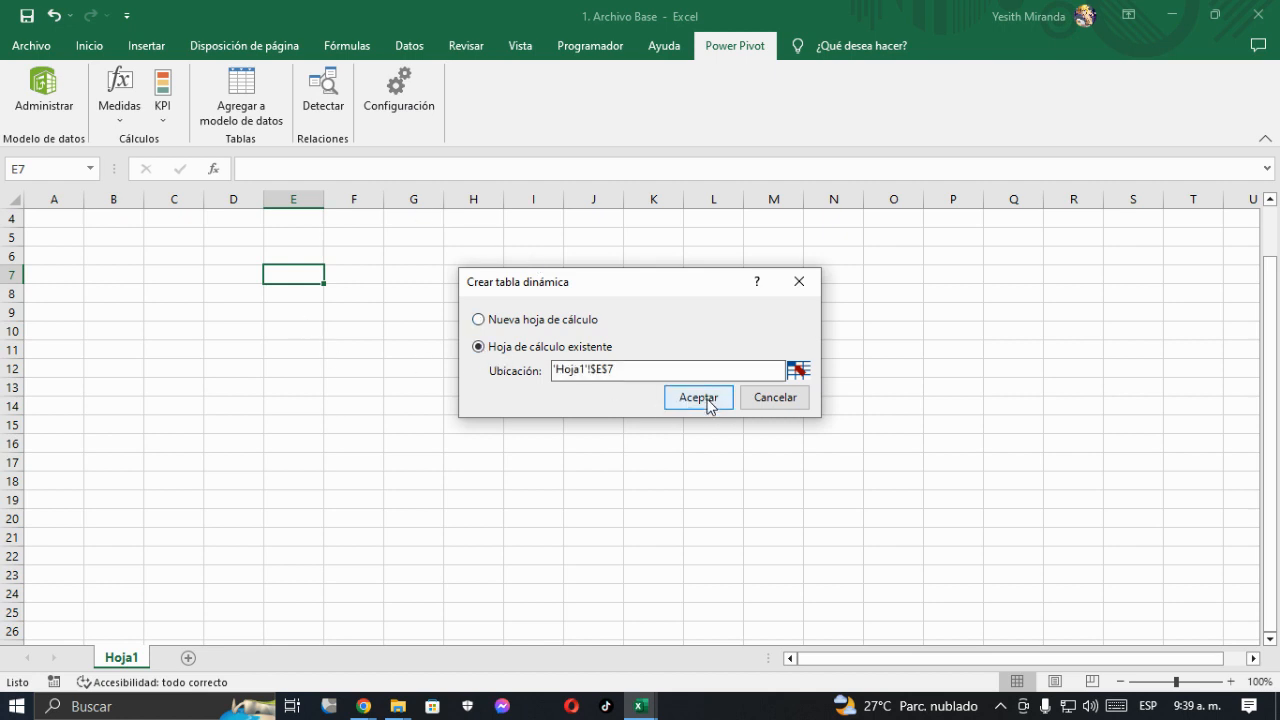
pyautogui.click(698, 398)
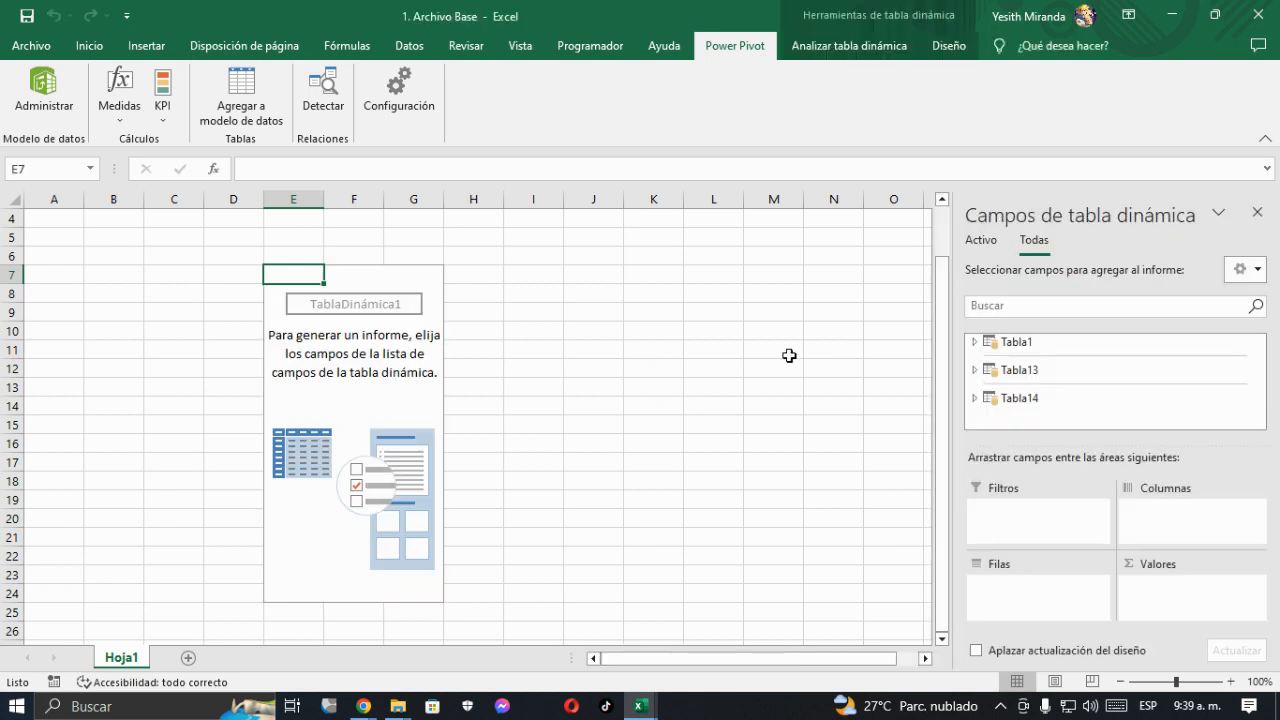
# Add Data.PEAJES from Tabla1 as the pivot table's row field and Data.VALOR as its value field
pyautogui.click(975, 341)
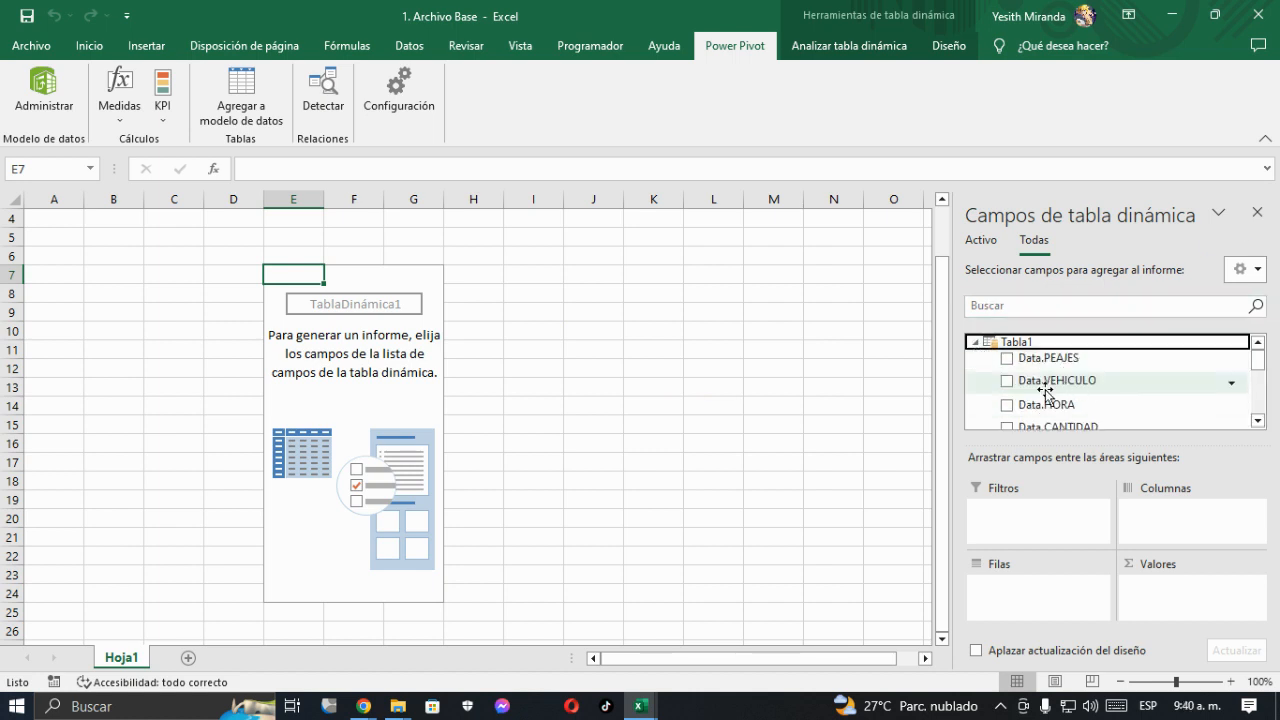
pyautogui.click(1006, 360)
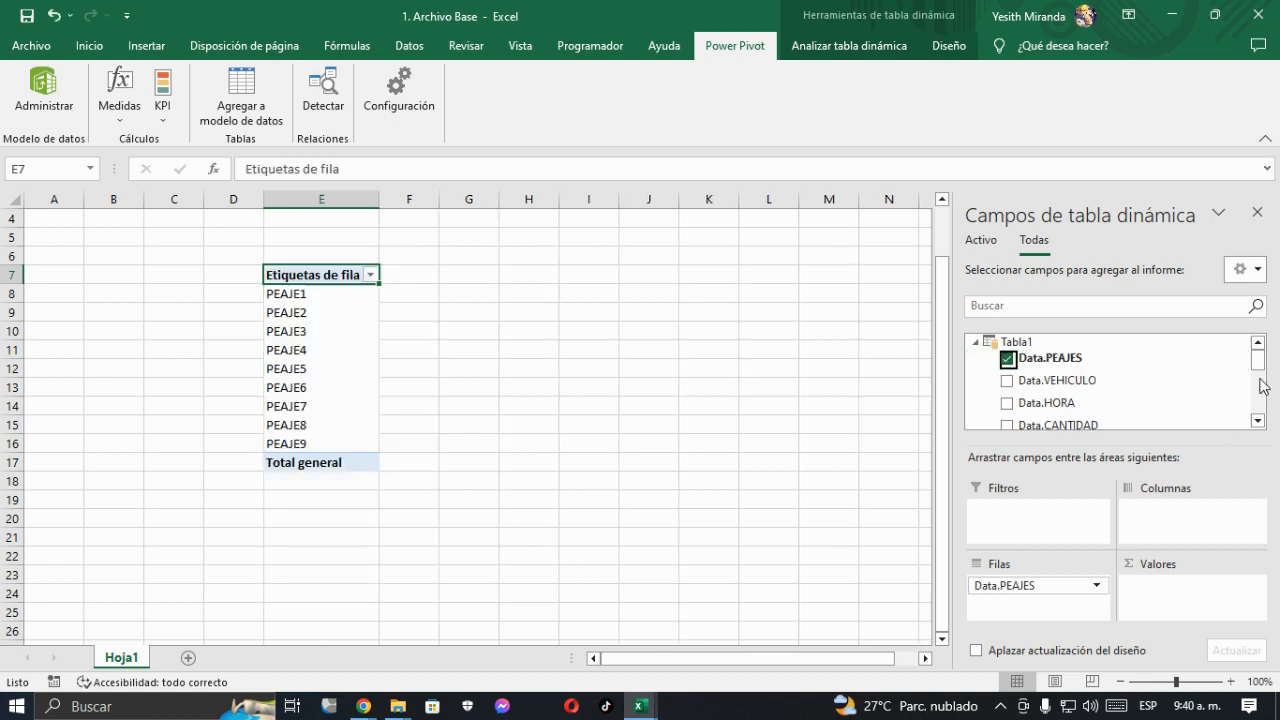
pyautogui.moveTo(1264, 372); pyautogui.dragTo(1260, 405)
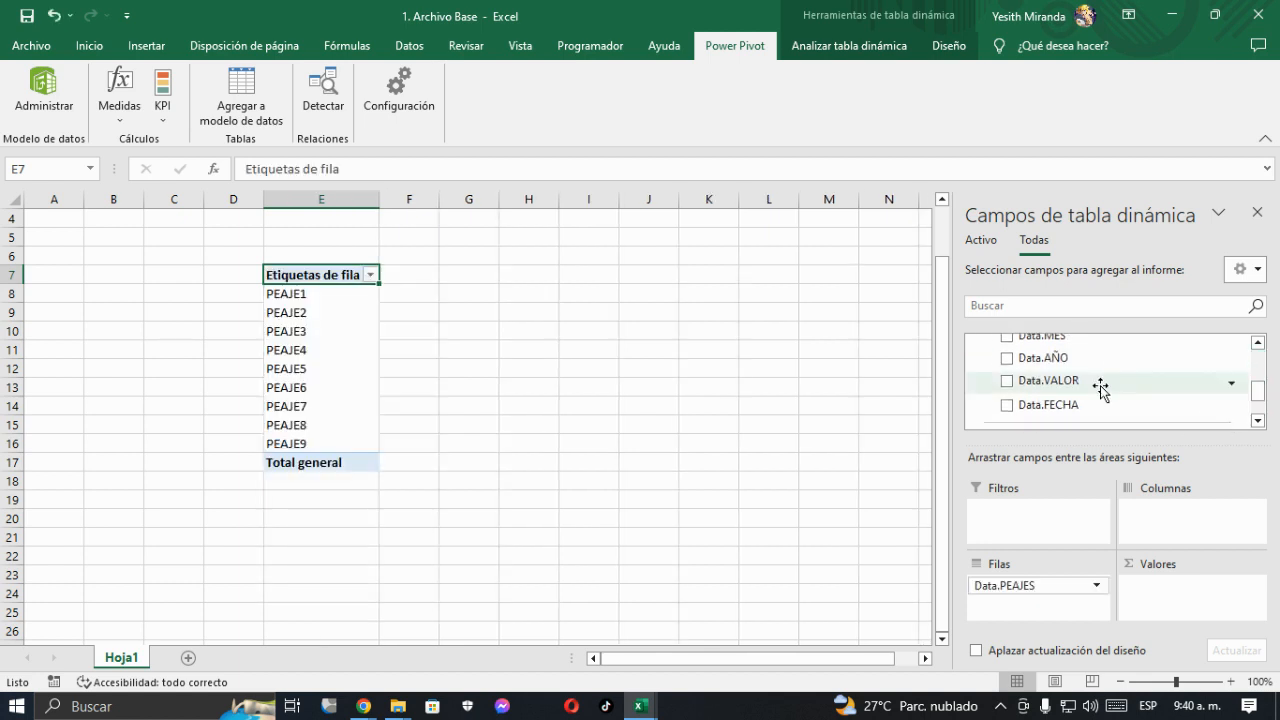
pyautogui.click(1007, 381)
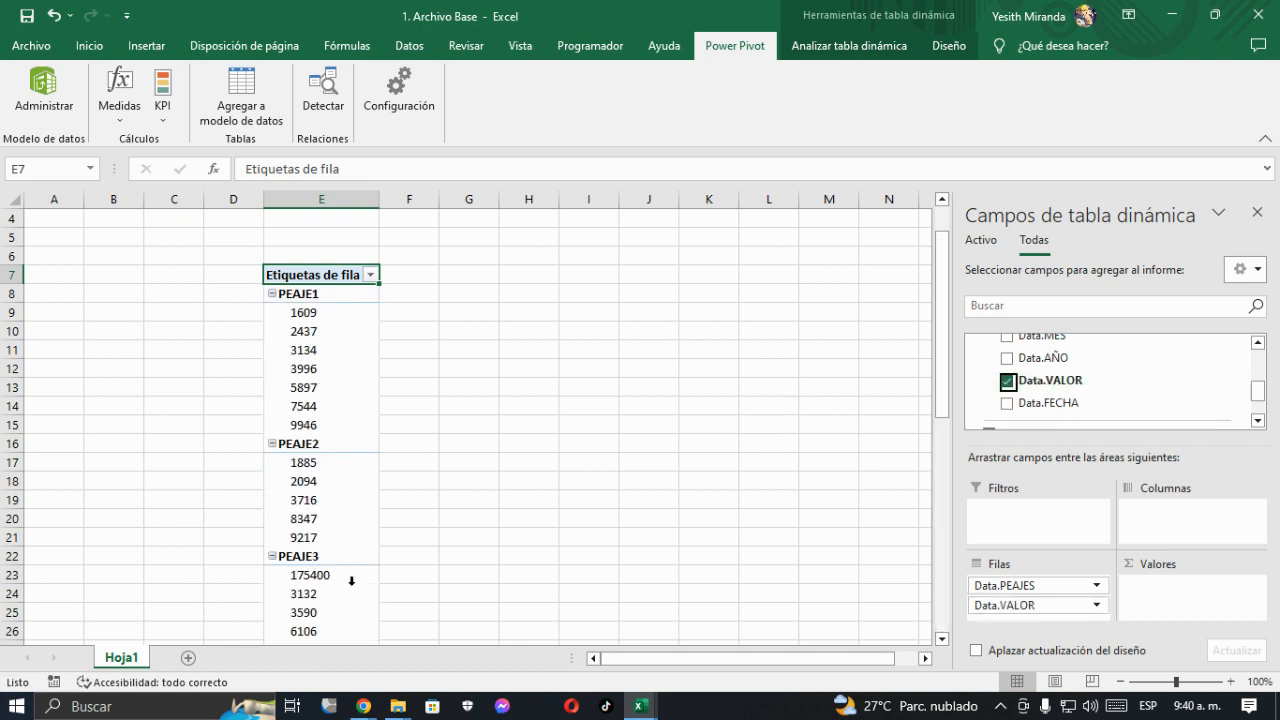
pyautogui.scroll(-9, 352, 581)
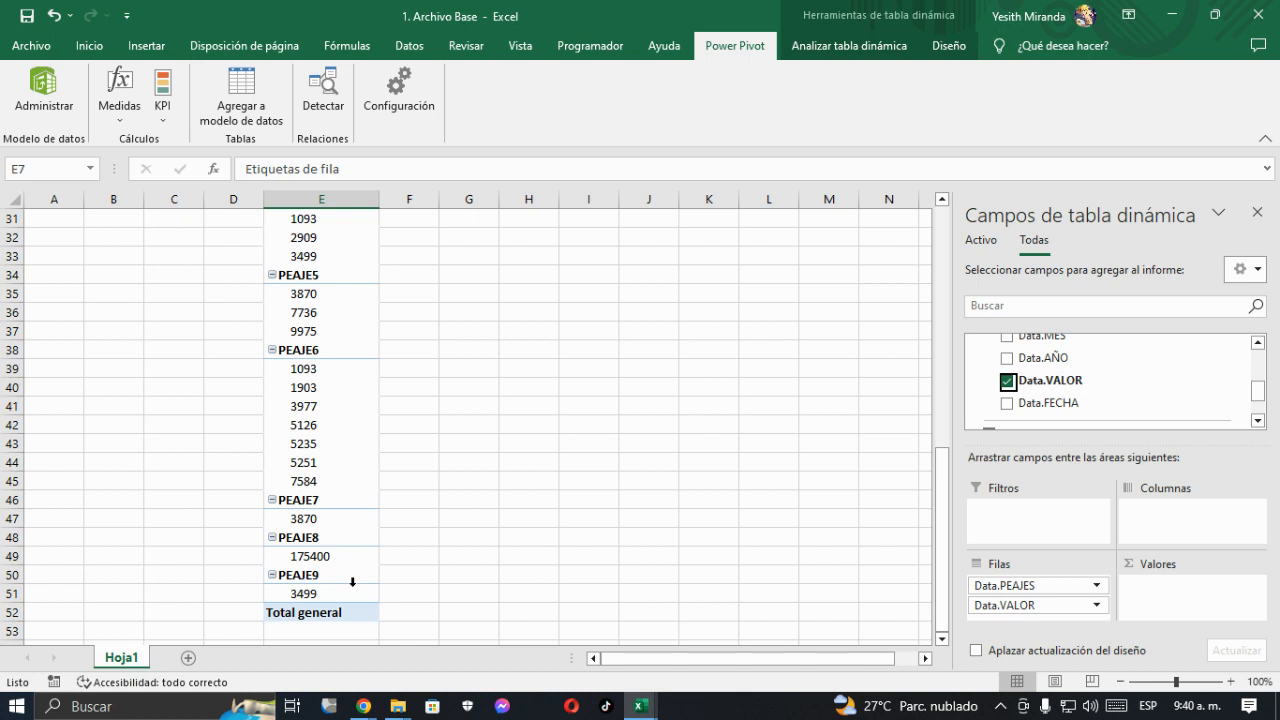
pyautogui.moveTo(1013, 607); pyautogui.dragTo(1155, 602)
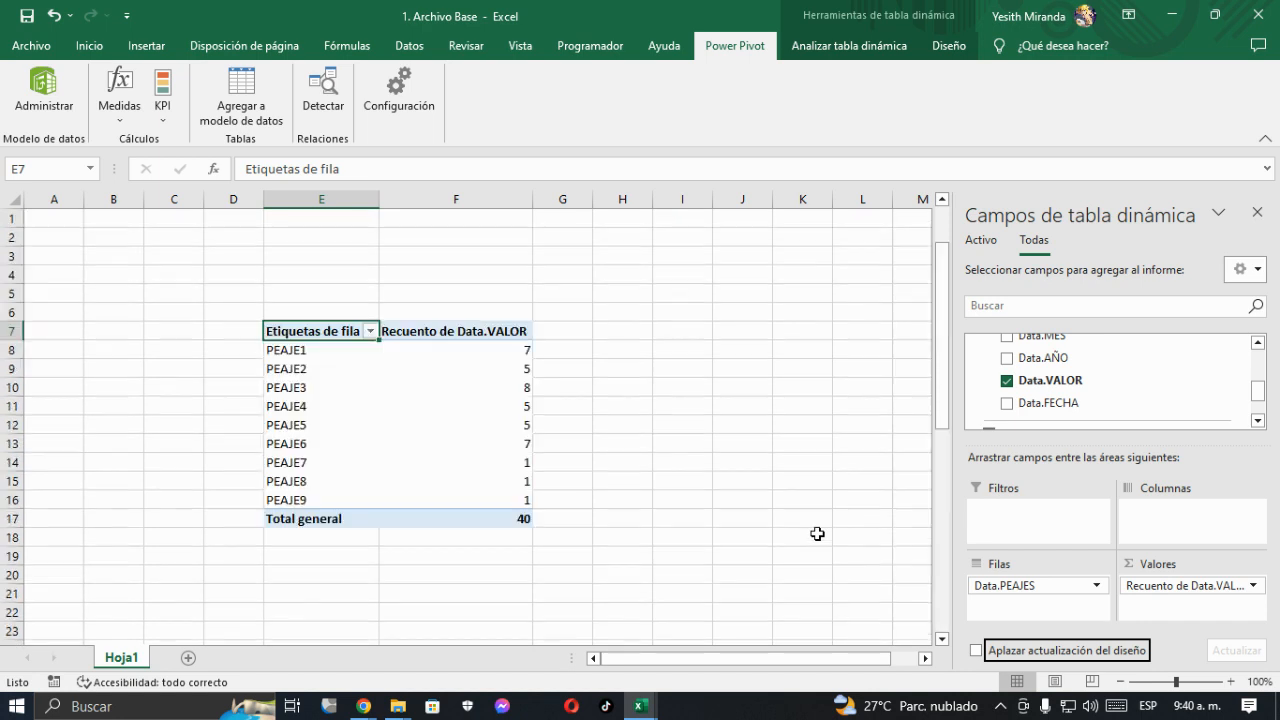
# Try to summarize the pivot table's Data.VALOR value field by Suma
pyautogui.click(1253, 586)
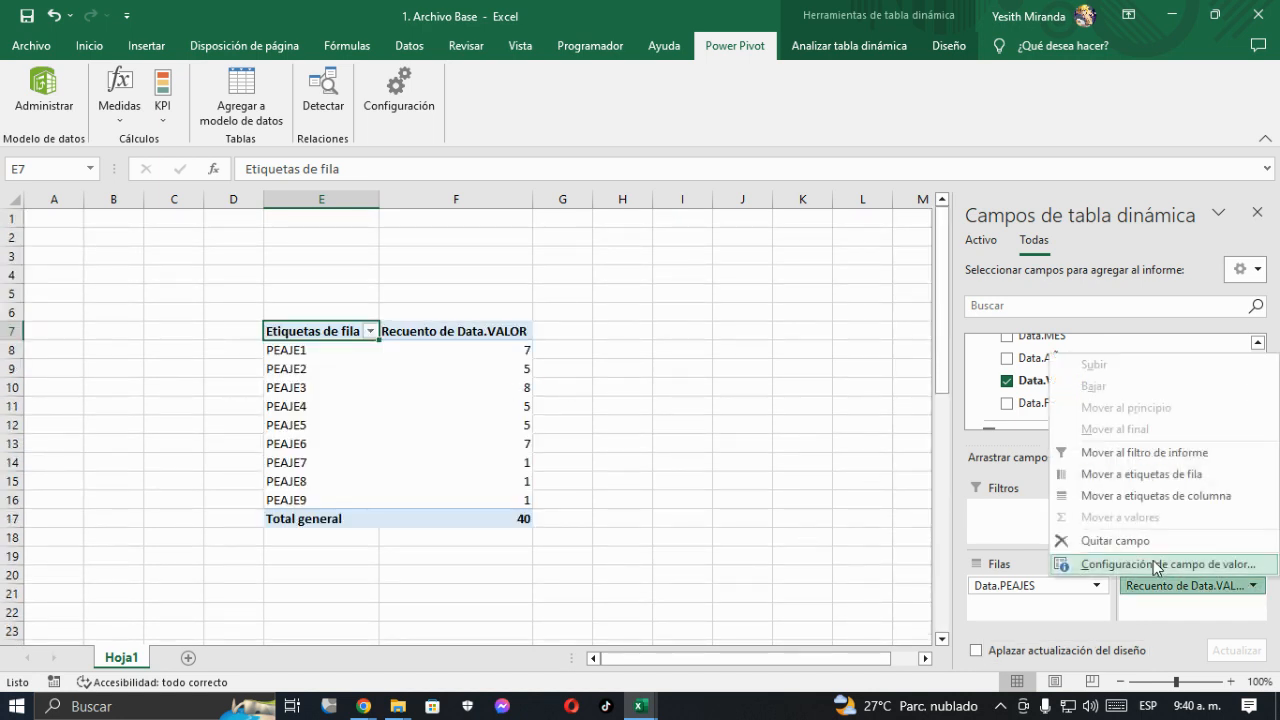
pyautogui.click(1150, 564)
pyautogui.click(136, 242)
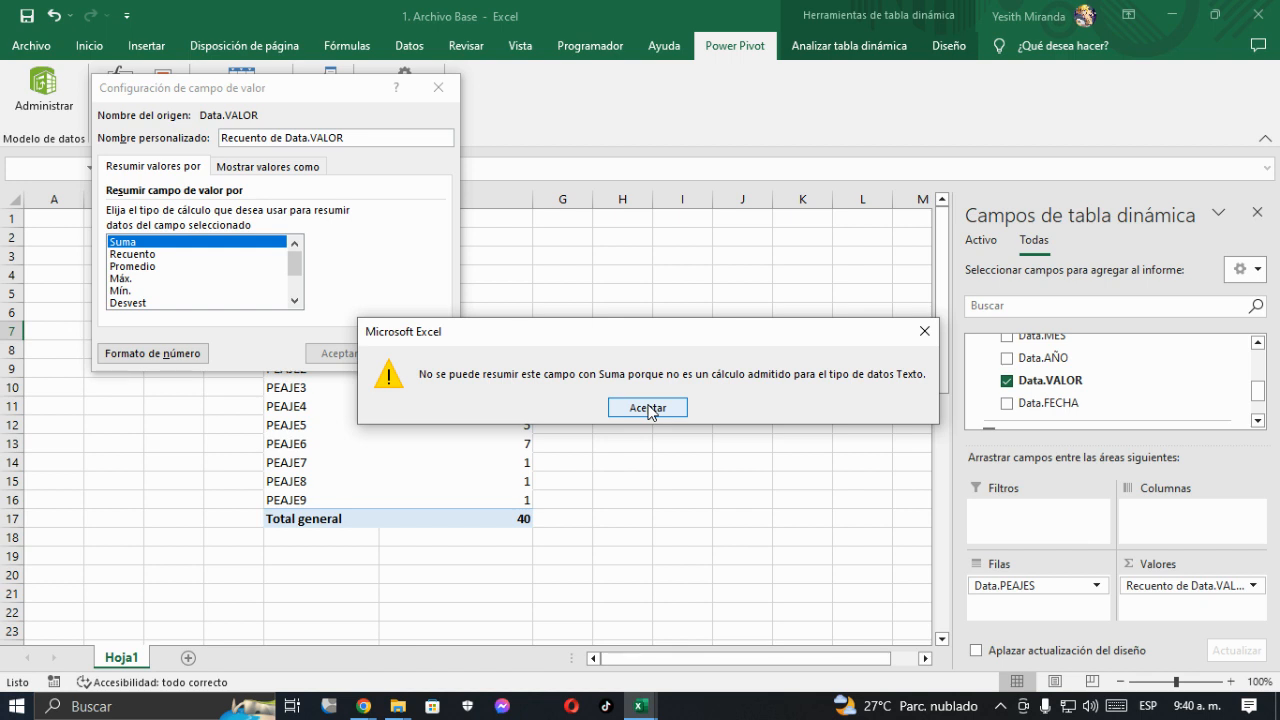
pyautogui.click(648, 407)
pyautogui.click(437, 88)
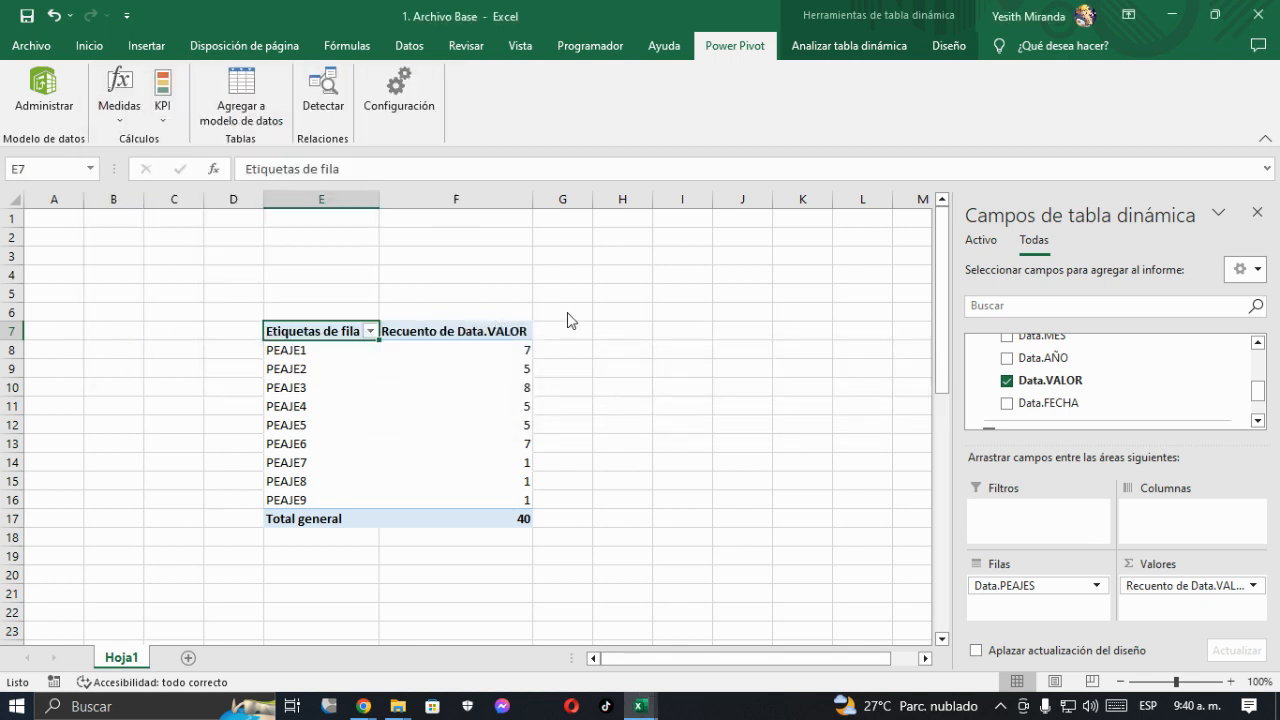
# Show the workbook's queries and connections and open the Tabla1 query for editing in the Power Query Editor
pyautogui.moveTo(506, 443)
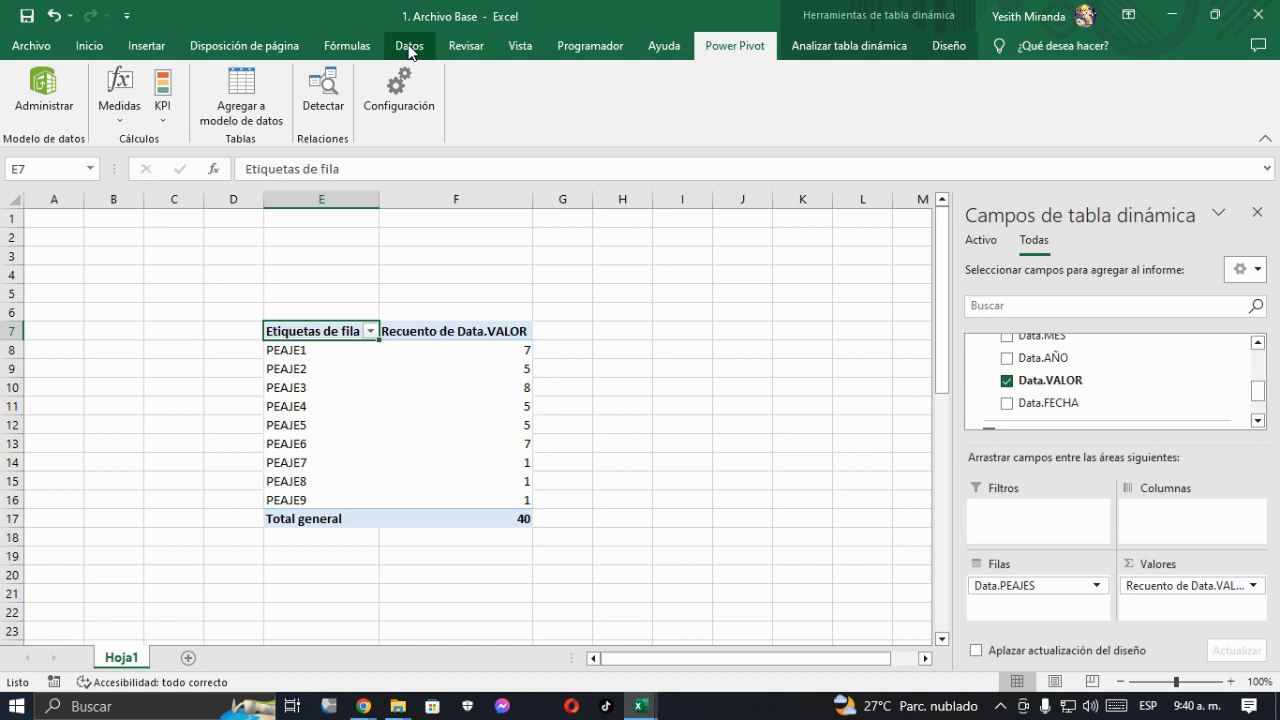
pyautogui.click(1257, 212)
pyautogui.click(411, 48)
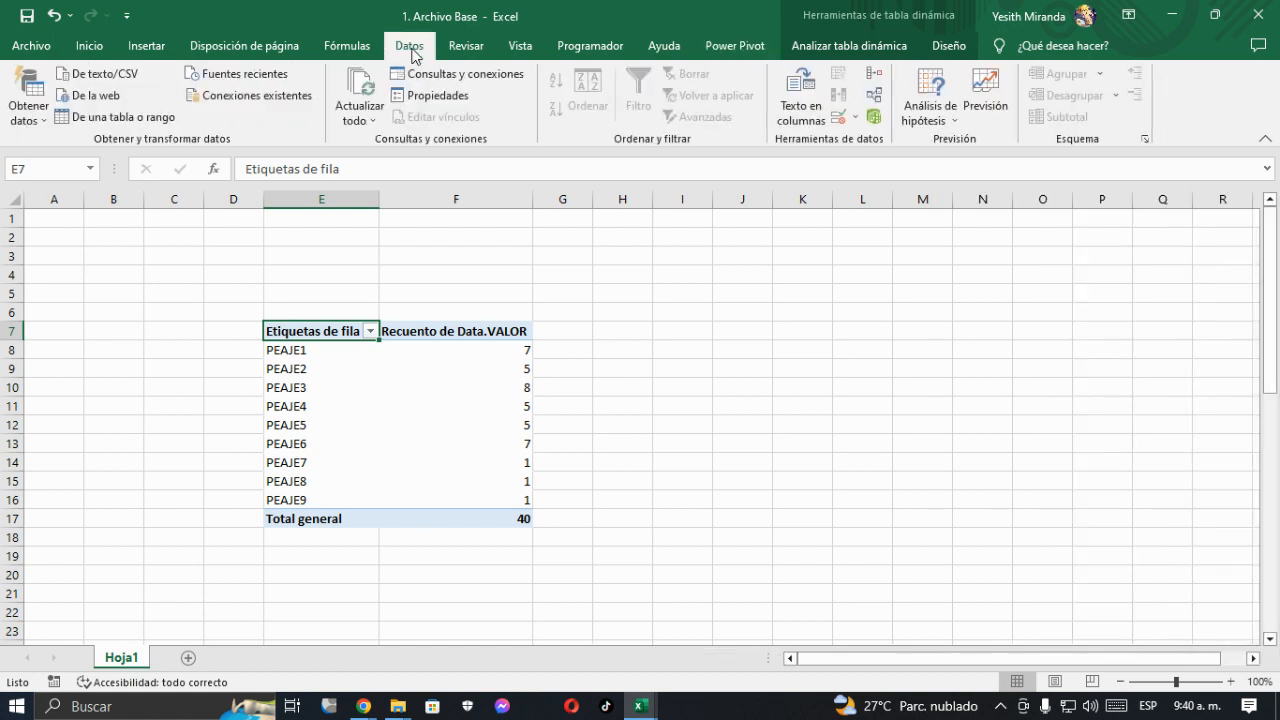
pyautogui.click(458, 74)
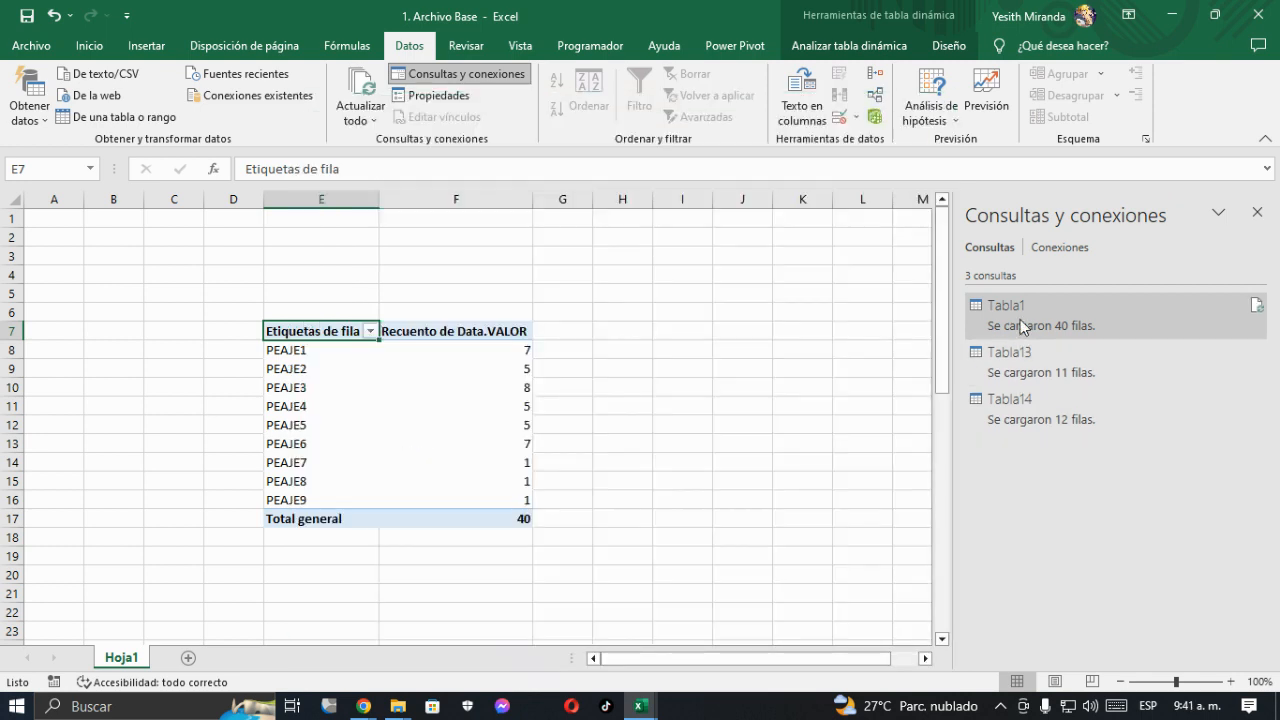
pyautogui.moveTo(1021, 318)
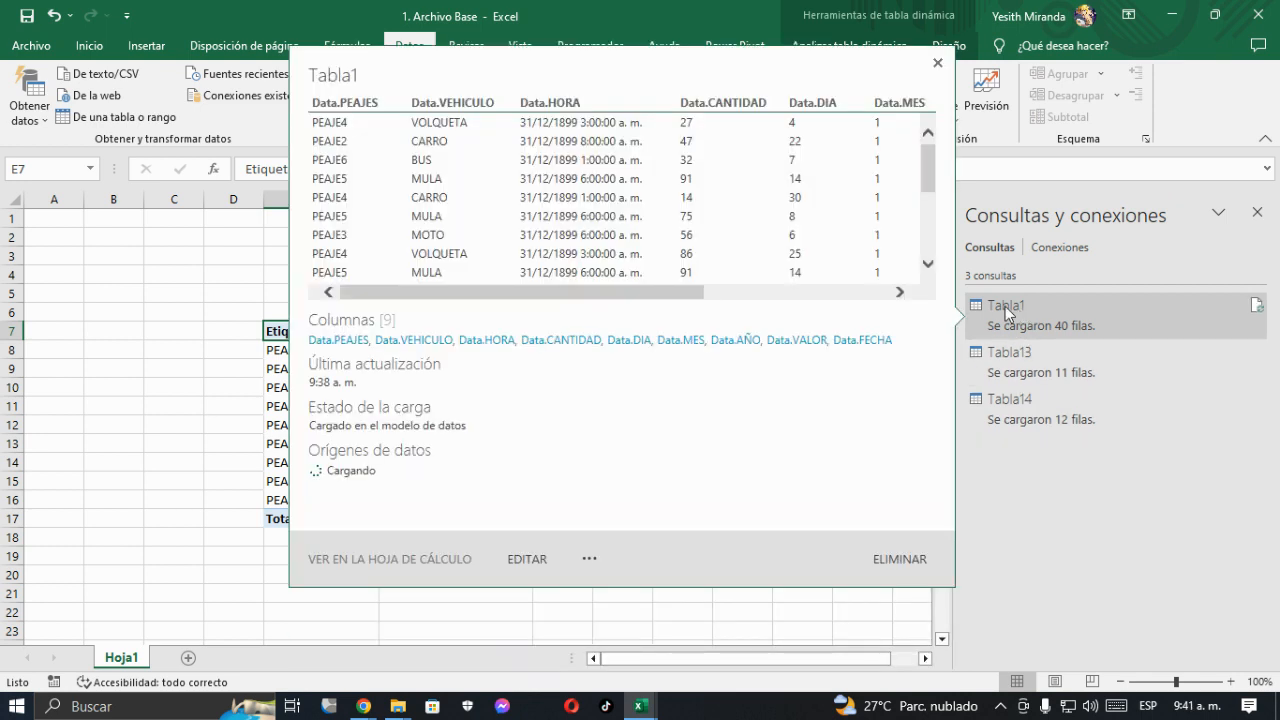
pyautogui.click(526, 558)
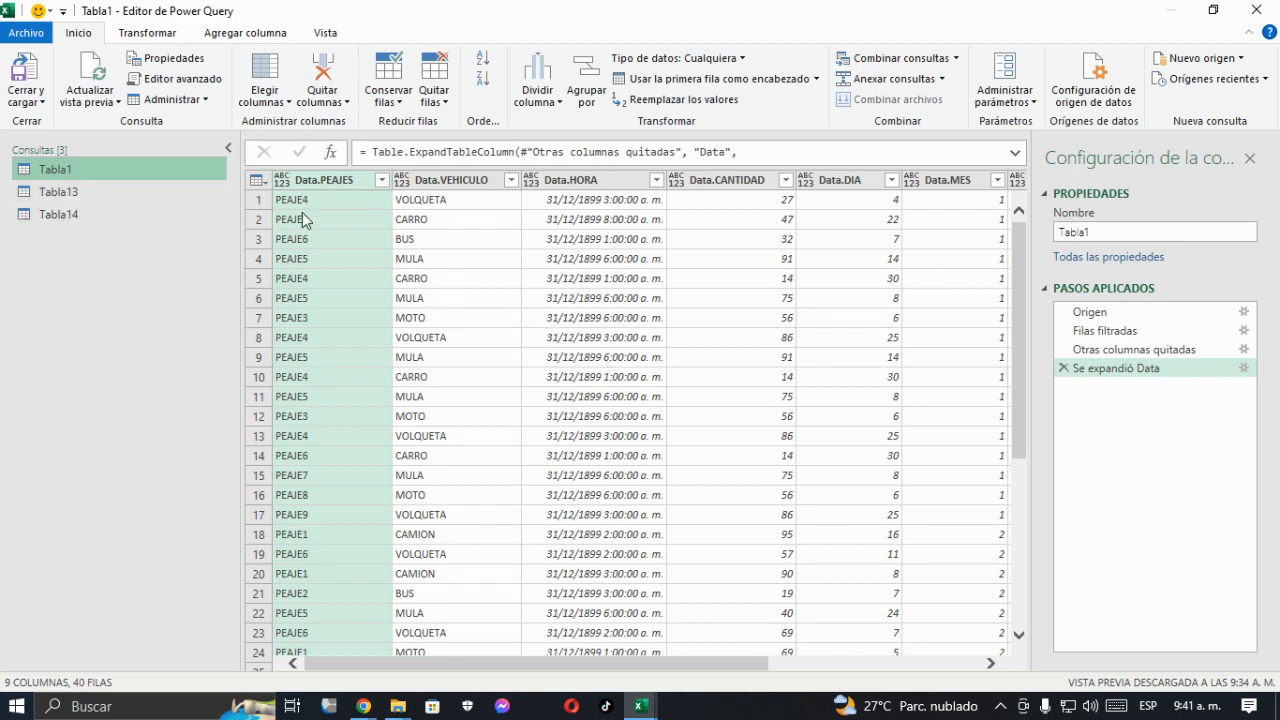
# Change the data type of the Data.HORA column in Tabla1 to Hora
pyautogui.click(598, 180)
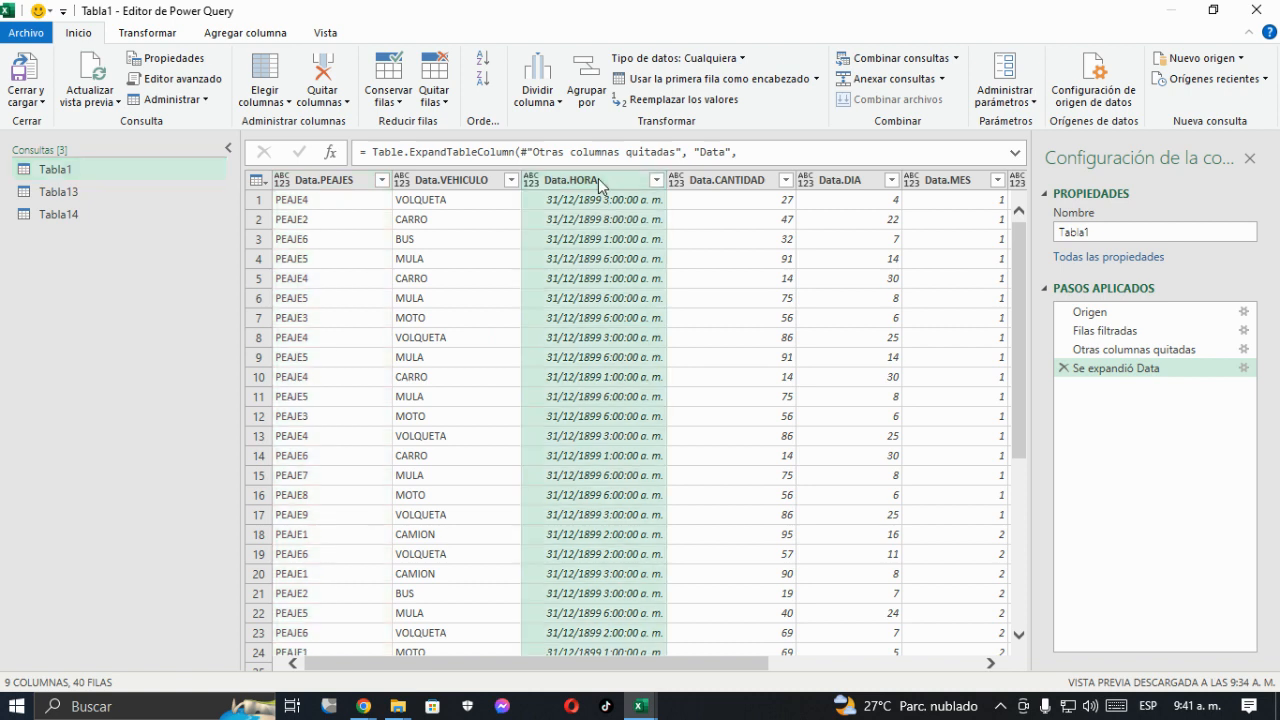
pyautogui.rightClick(598, 178)
pyautogui.moveTo(645, 358)
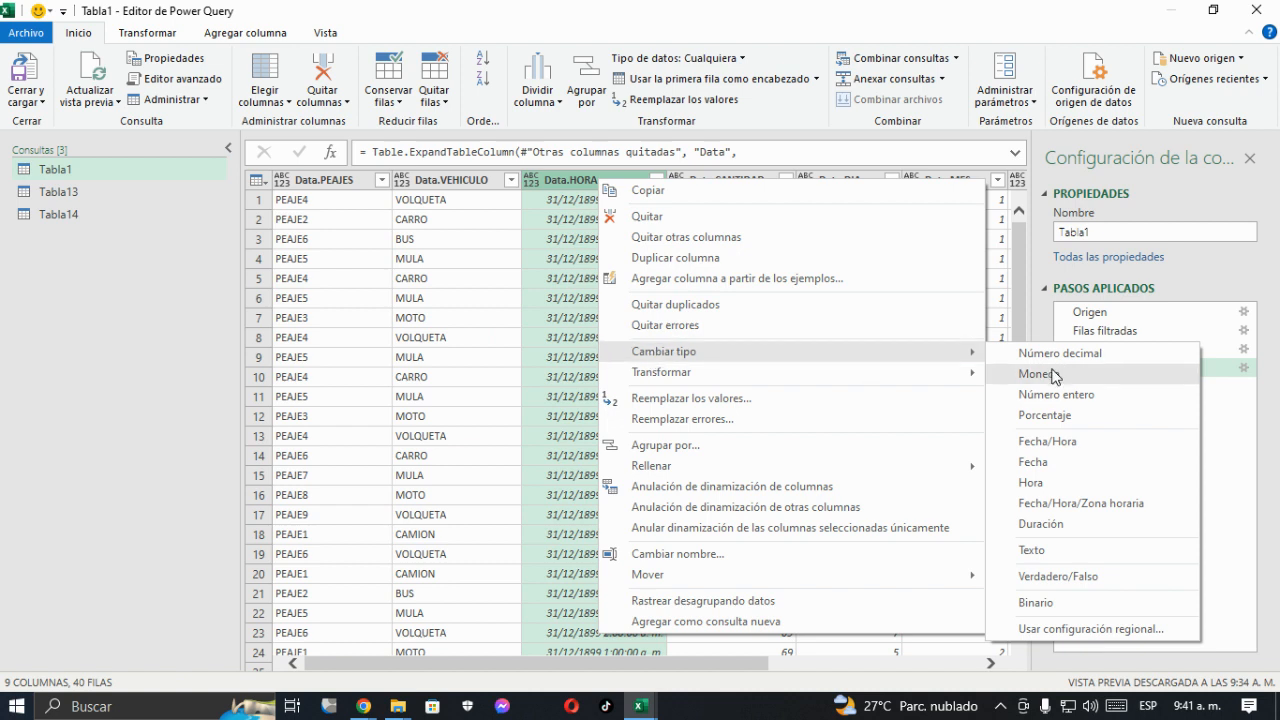
pyautogui.click(1040, 483)
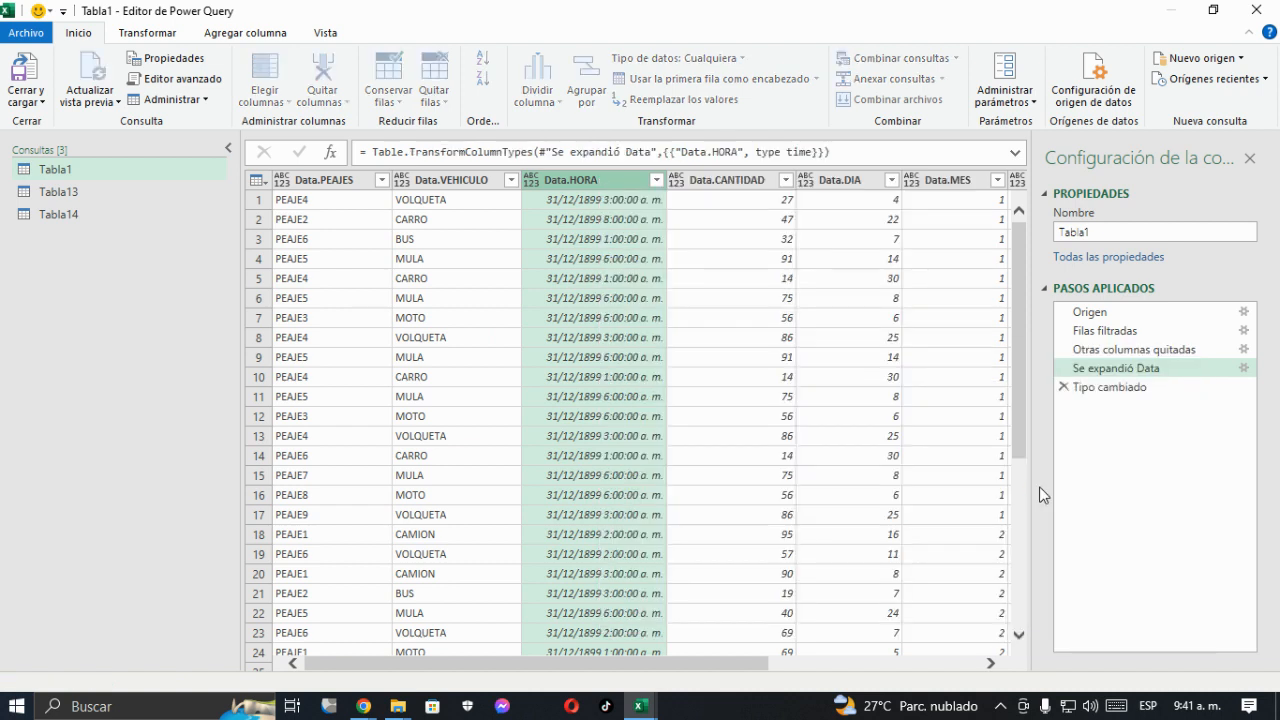
# Change the data type of the columns from Data.CANTIDAD through Data.VALOR to Número entero
pyautogui.click(736, 188)
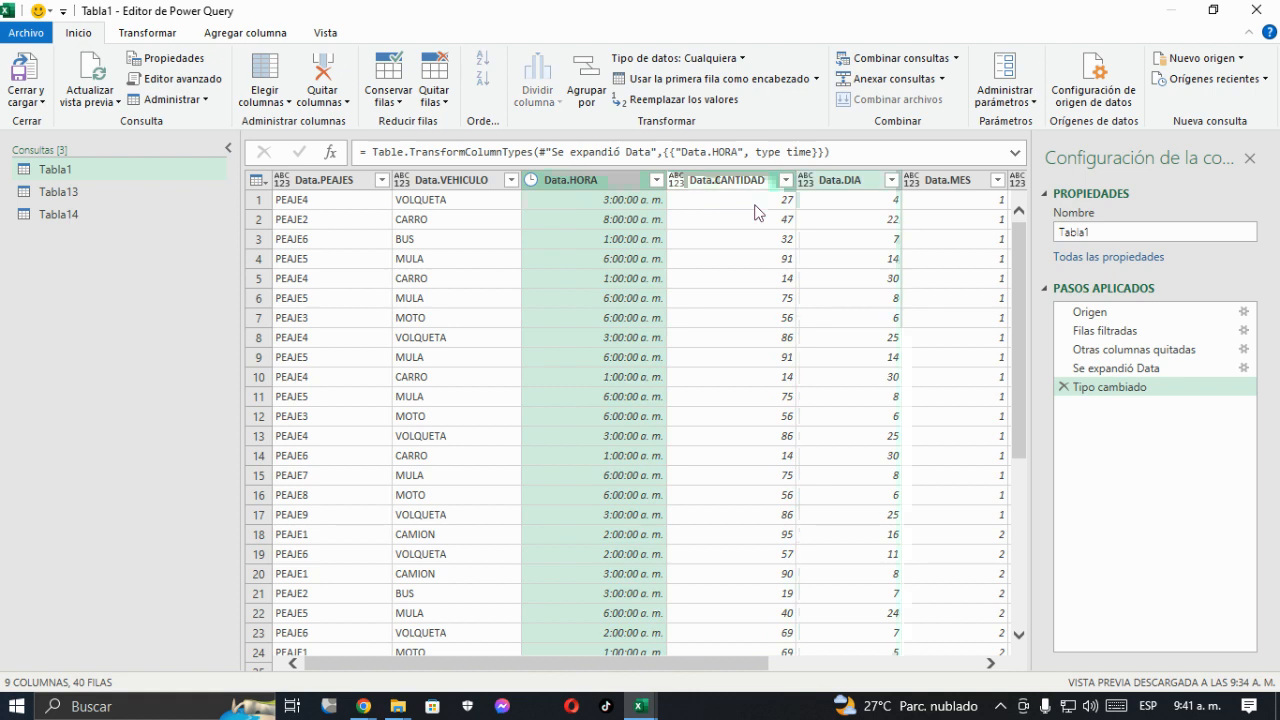
pyautogui.hscroll(2, 757, 212)
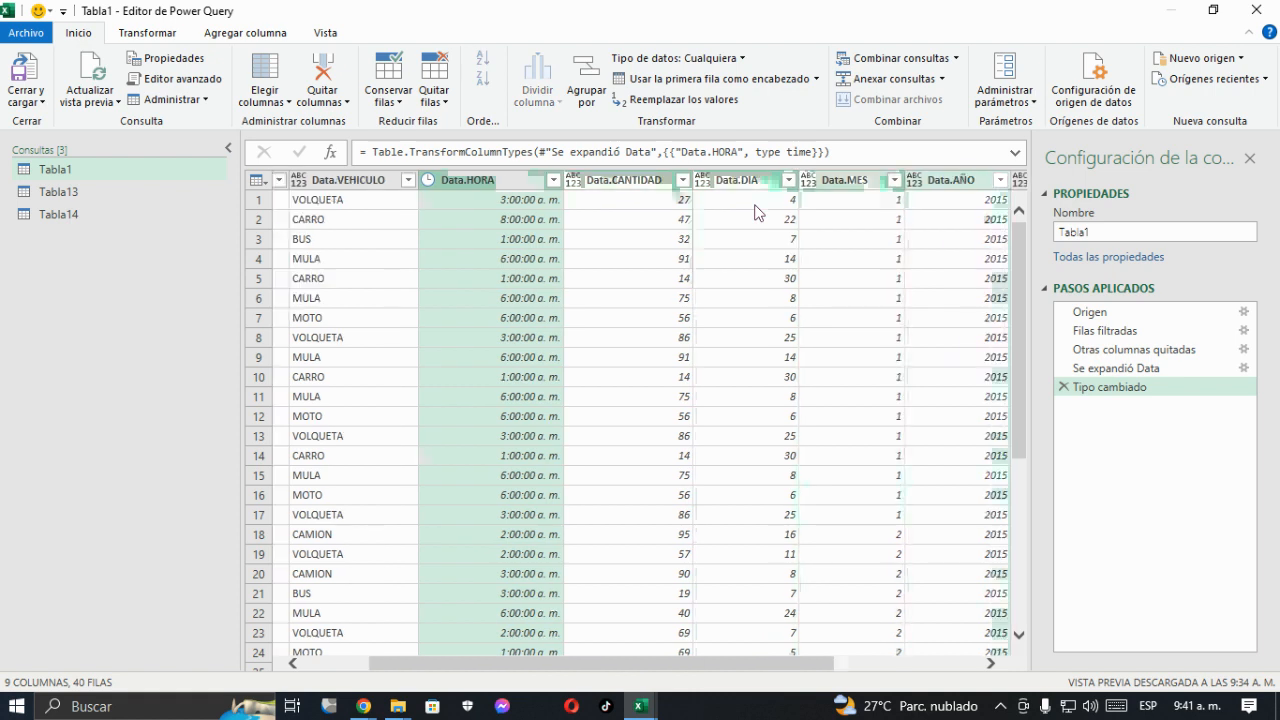
pyautogui.hscroll(2, 757, 212)
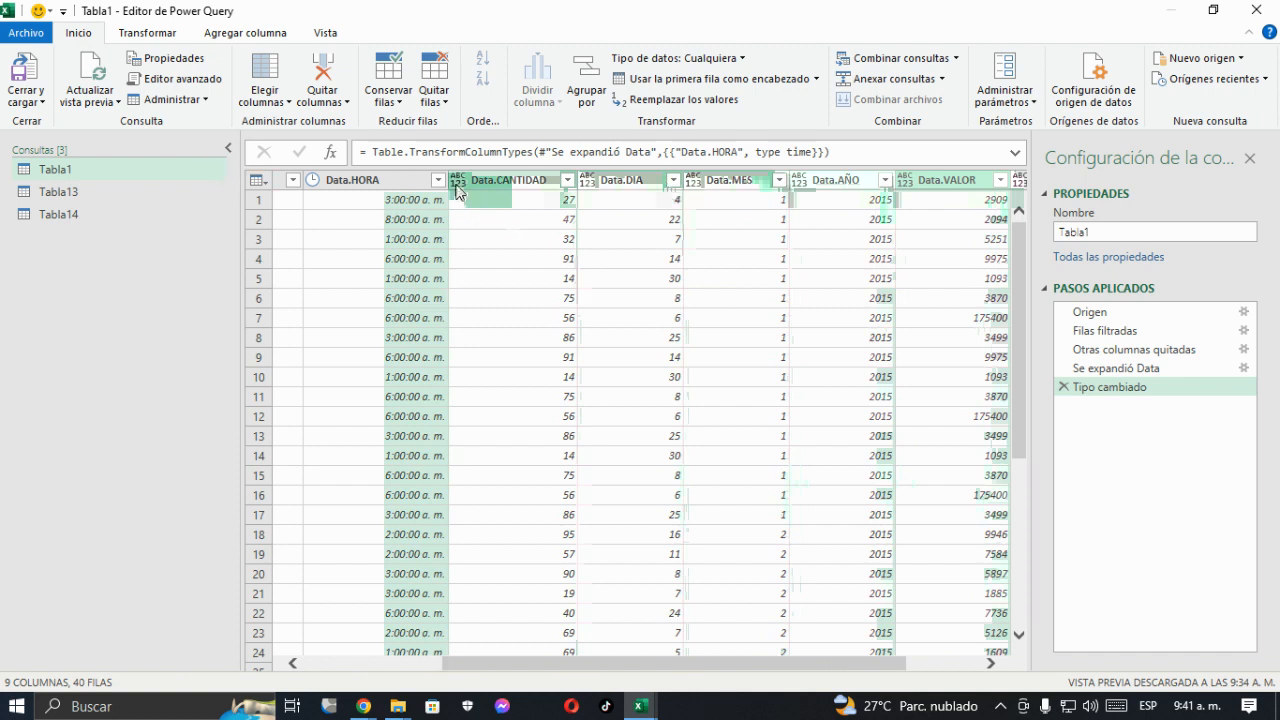
pyautogui.keyDown('shift'); pyautogui.click(524, 186); pyautogui.keyUp('shift')
pyautogui.rightClick(522, 178)
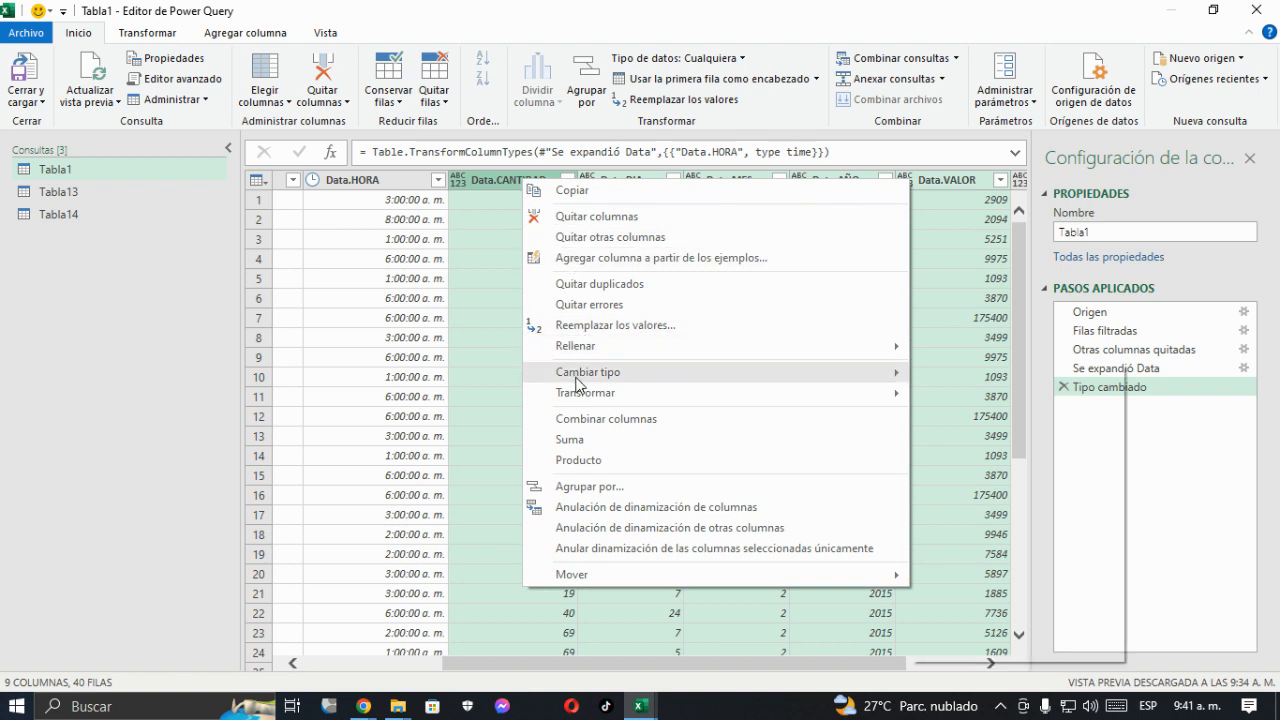
pyautogui.moveTo(577, 380)
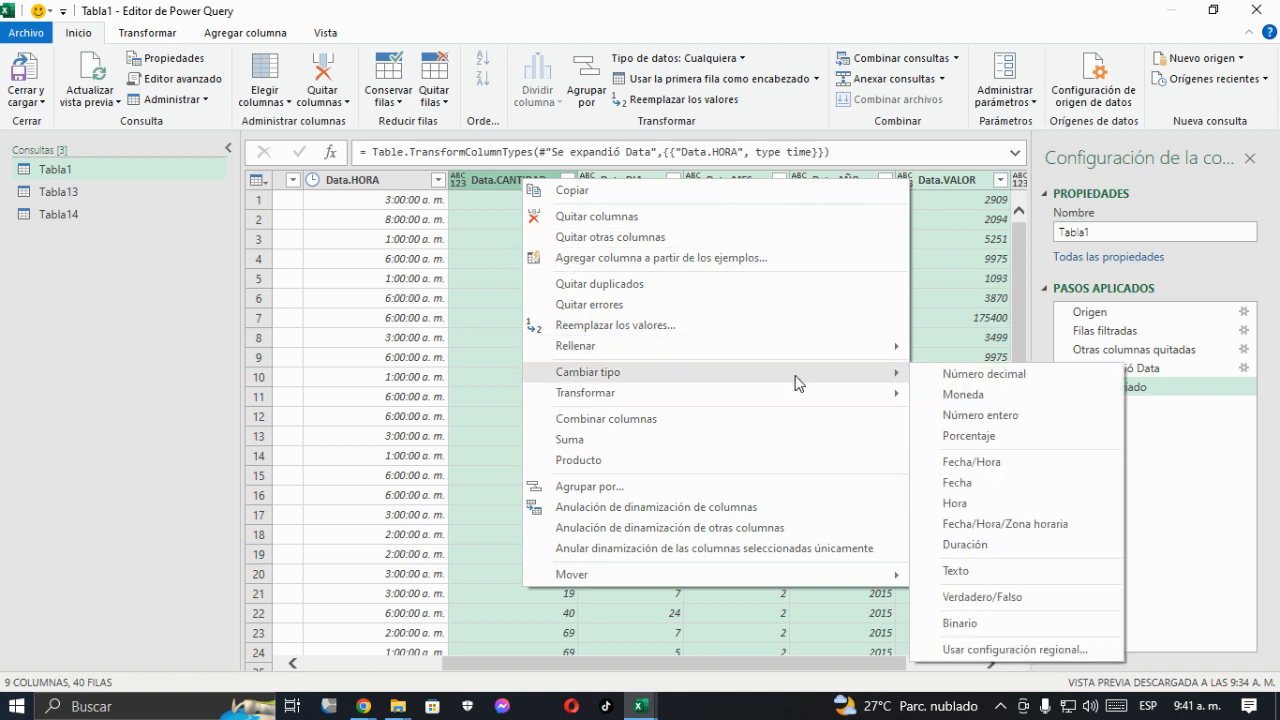
pyautogui.click(963, 420)
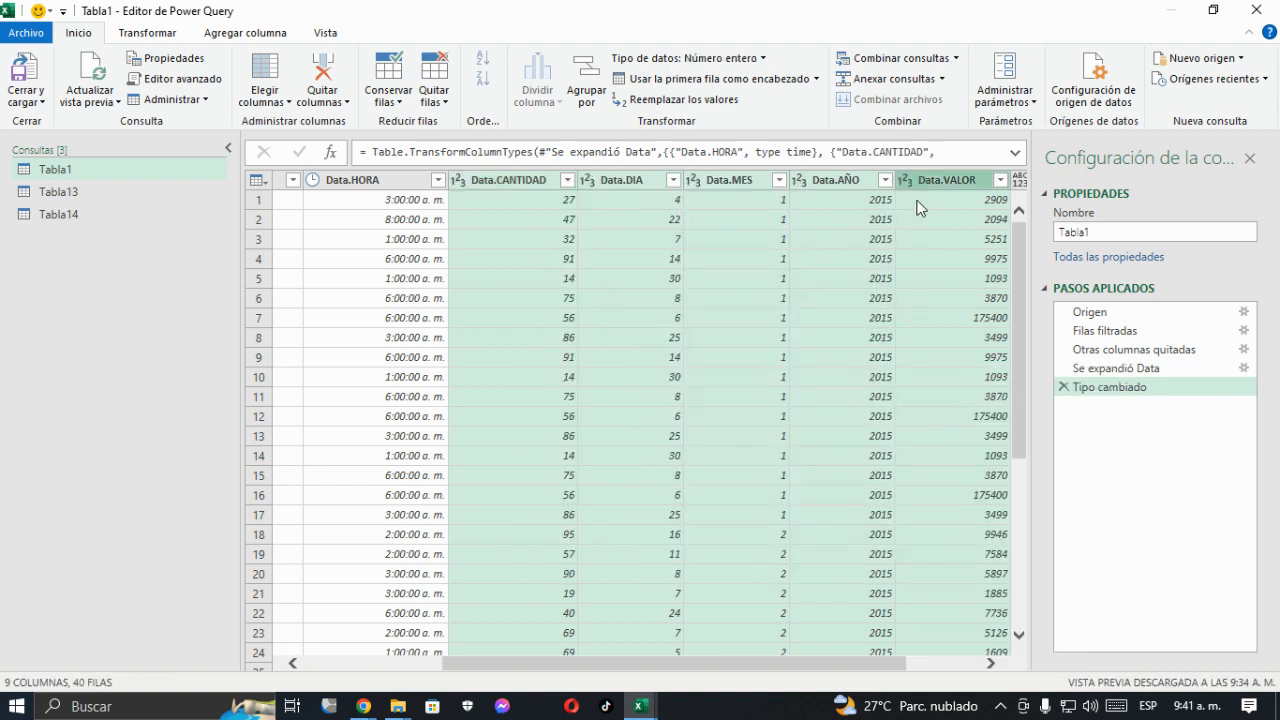
# Change the data type of the Data.FECHA column to Fecha
pyautogui.moveTo(846, 666); pyautogui.dragTo(915, 666)
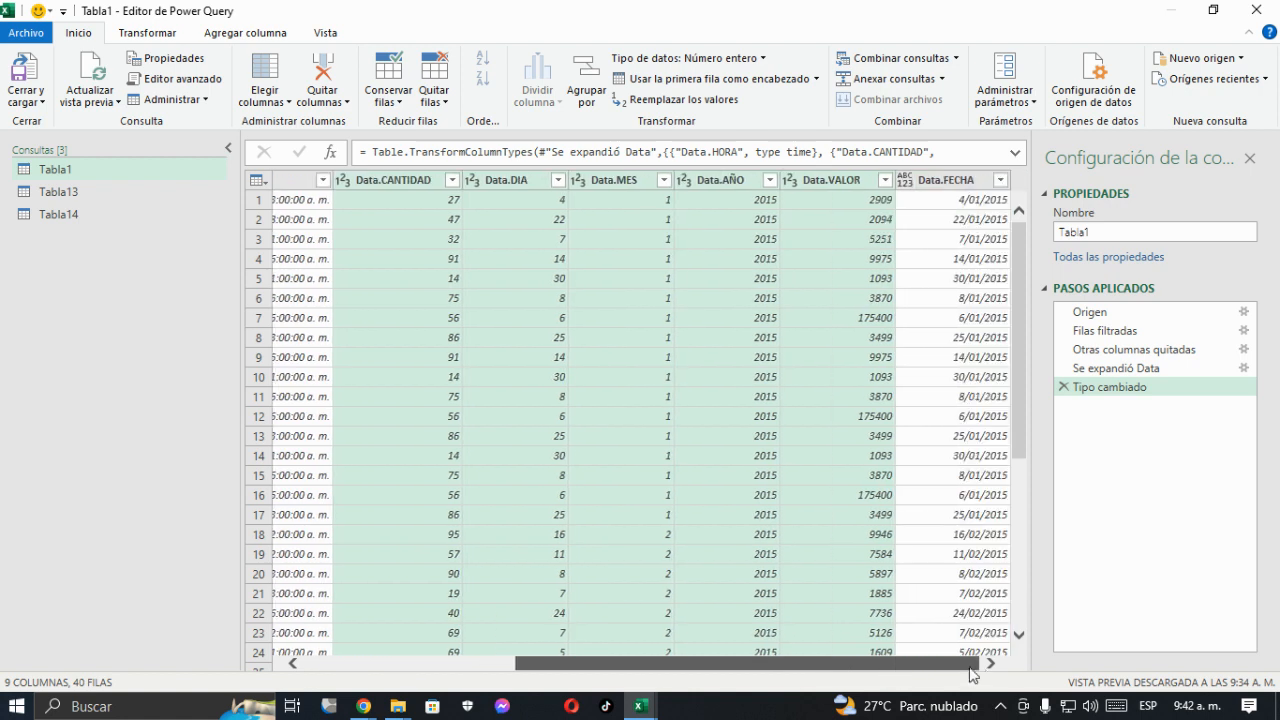
pyautogui.rightClick(938, 189)
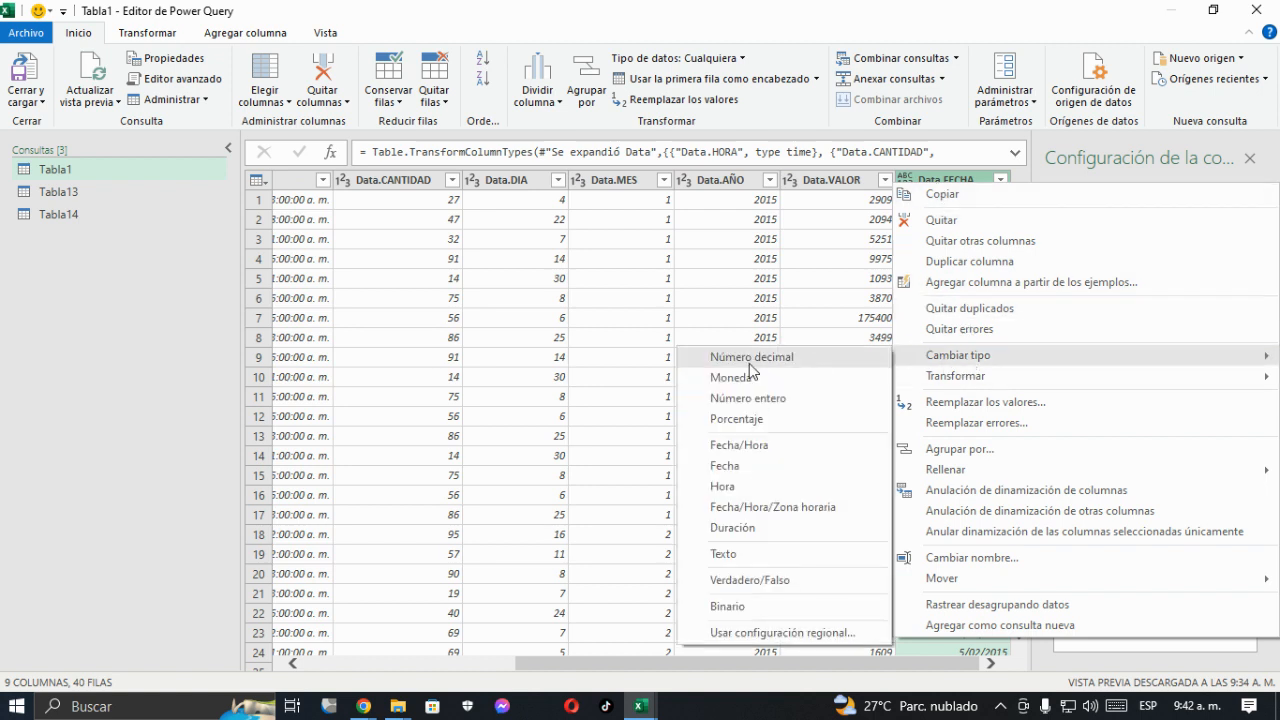
pyautogui.click(725, 466)
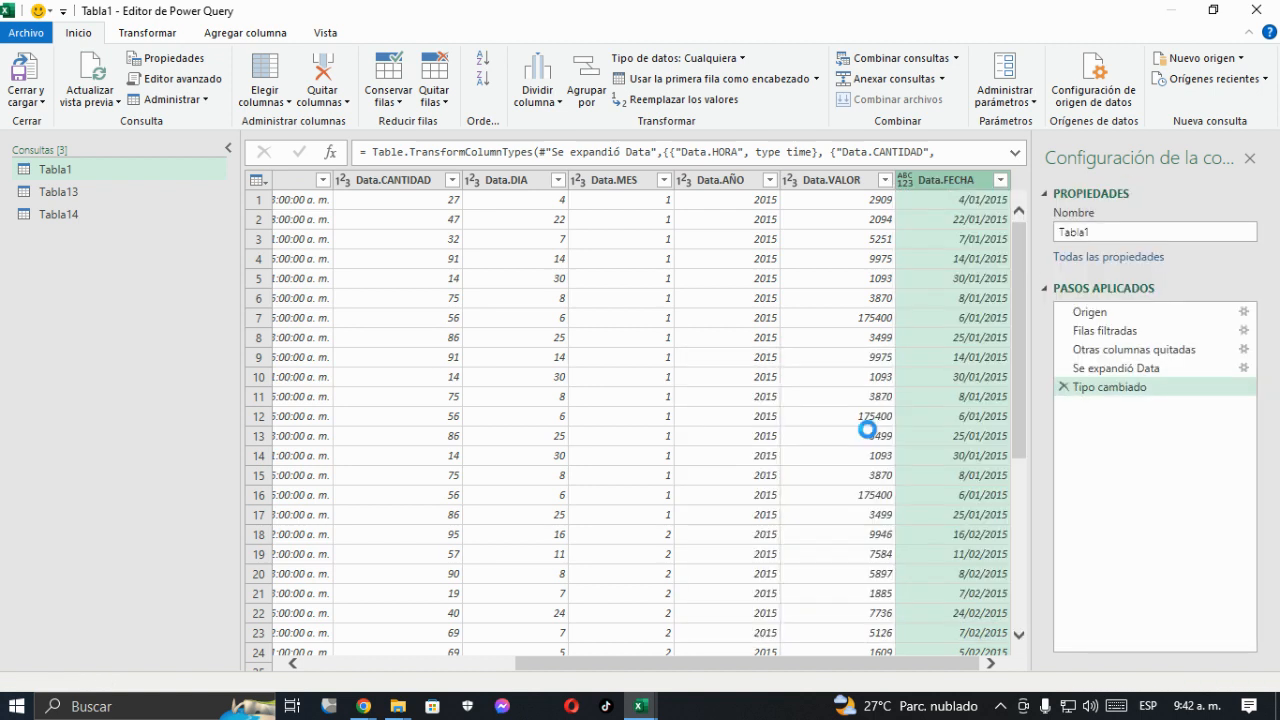
# Change the data type of the Data.PEAJES and Data.VEHICULO columns to Texto
pyautogui.moveTo(675, 663); pyautogui.dragTo(465, 663)
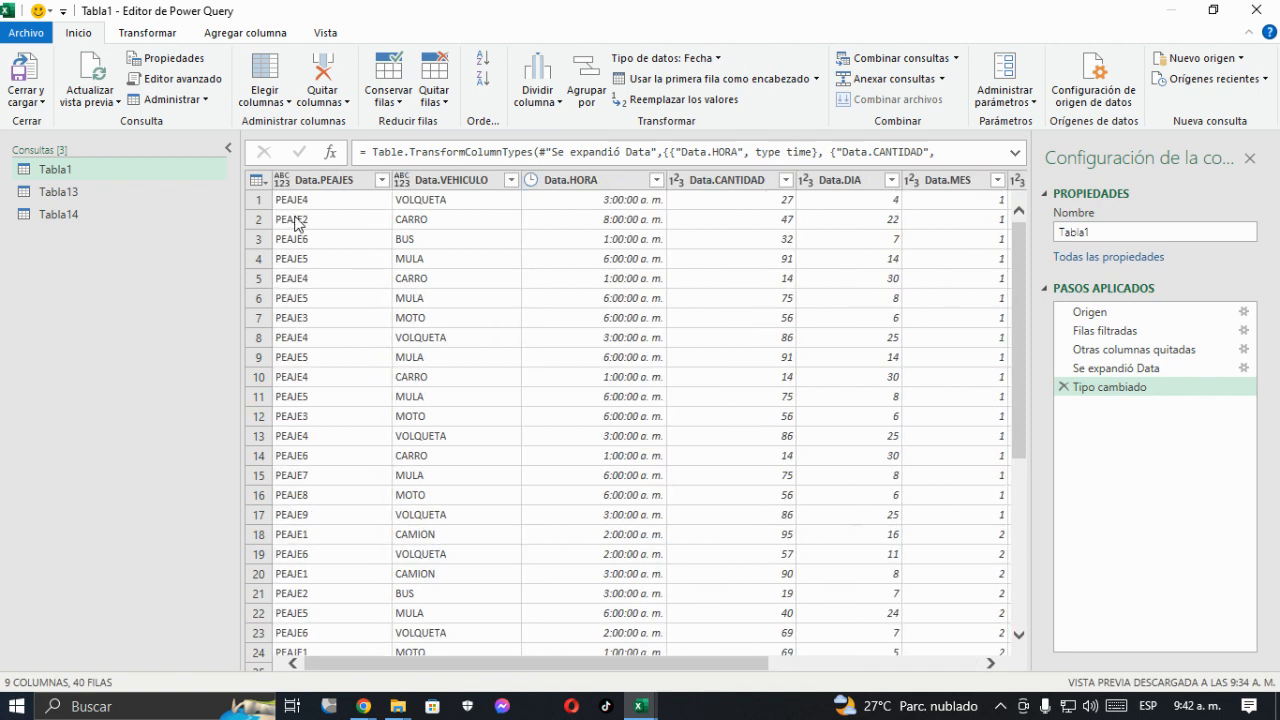
pyautogui.click(306, 181)
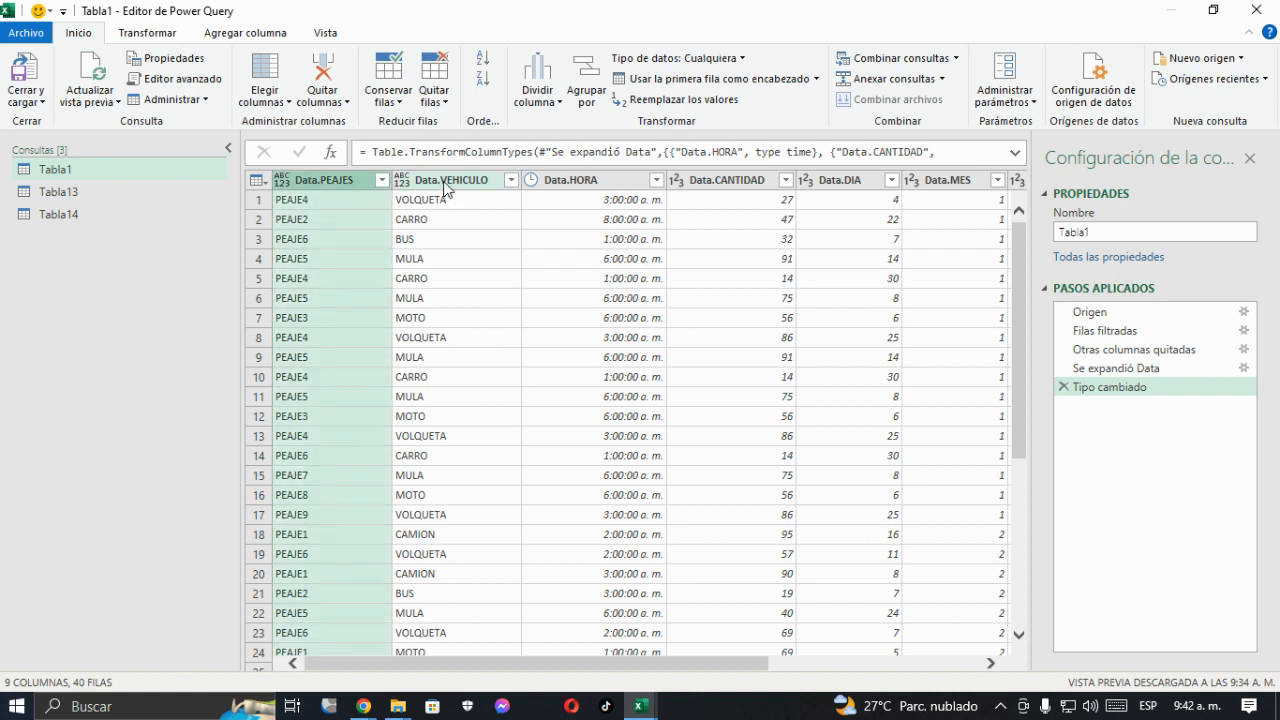
pyautogui.keyDown('ctrl'); pyautogui.click(446, 188); pyautogui.keyUp('ctrl')
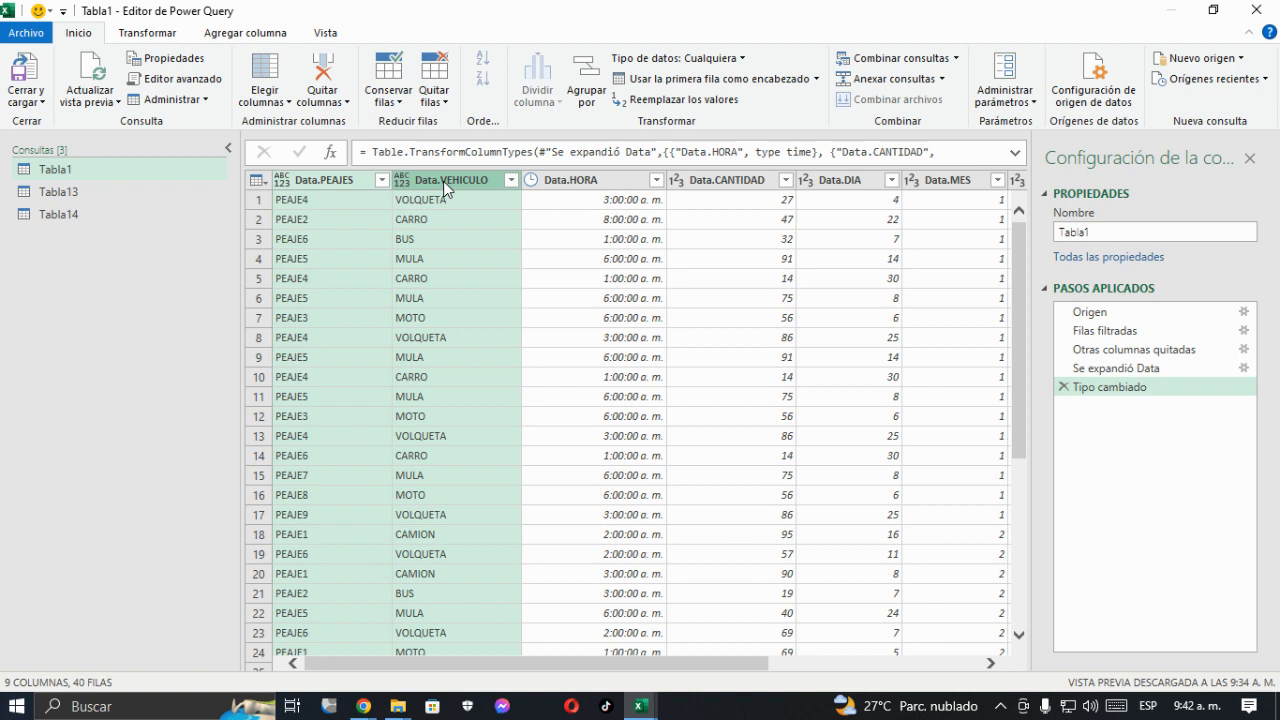
pyautogui.rightClick(444, 188)
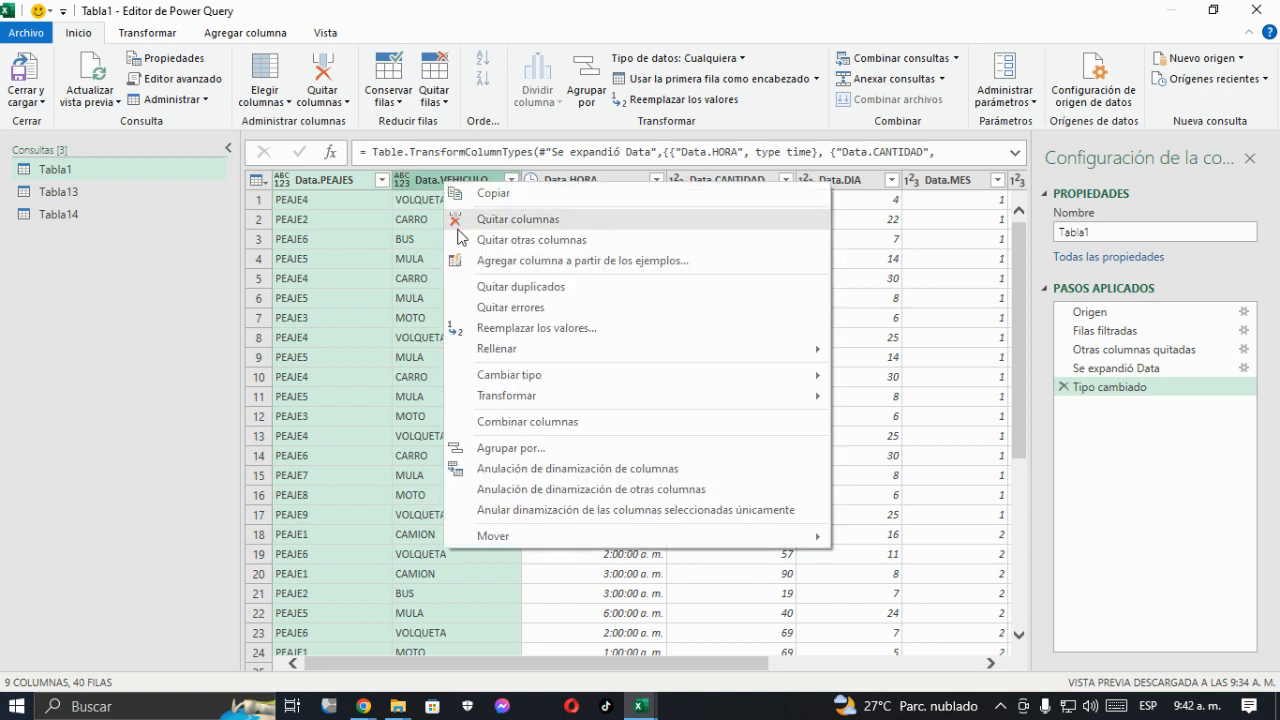
pyautogui.moveTo(486, 356)
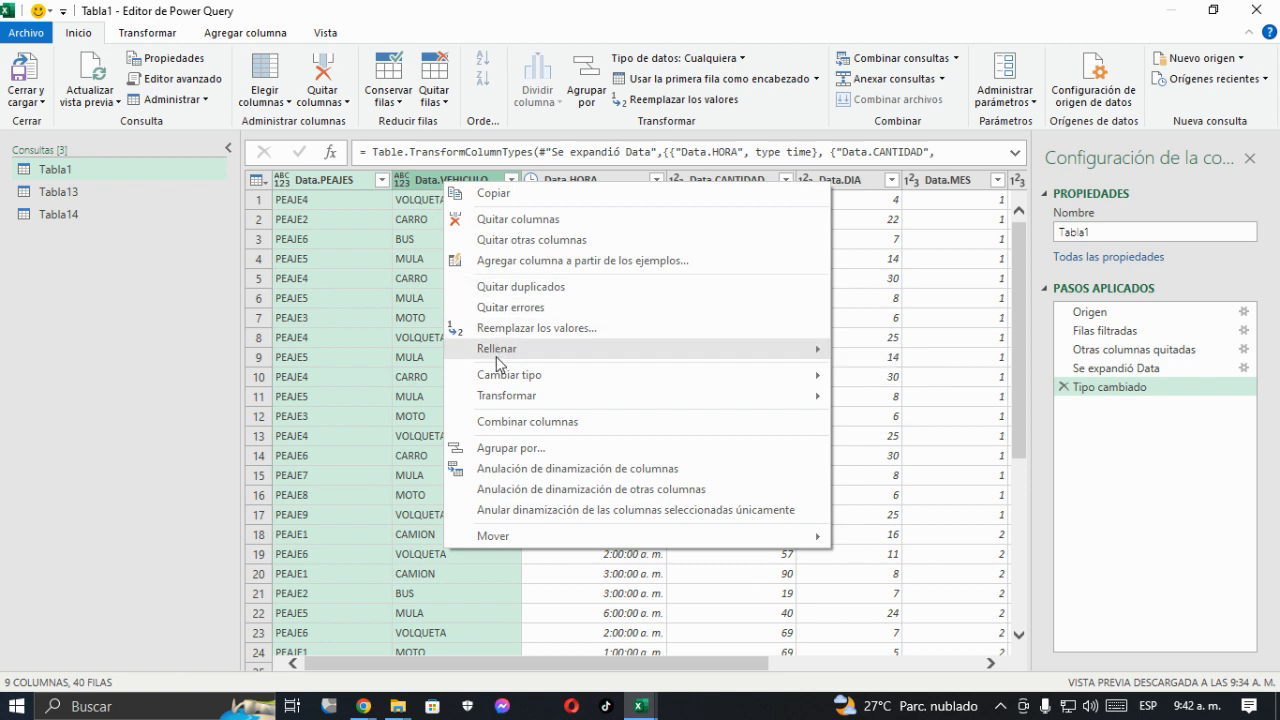
pyautogui.moveTo(497, 381)
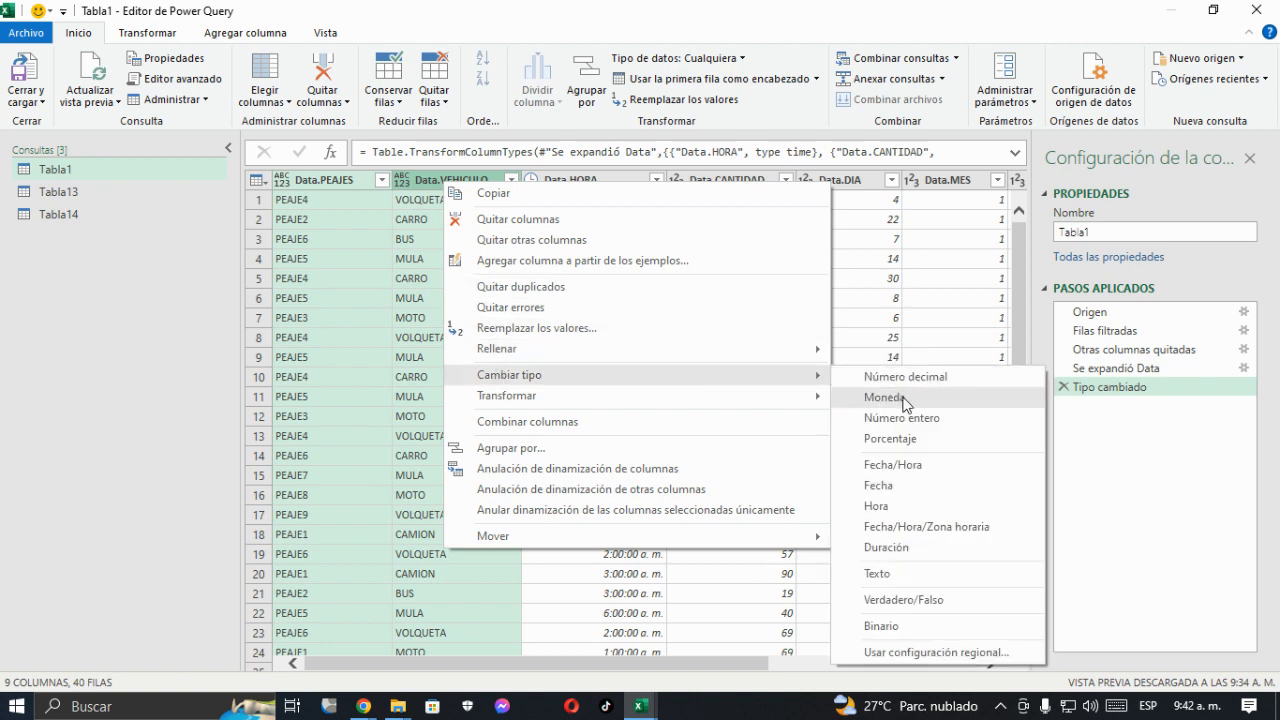
pyautogui.click(885, 578)
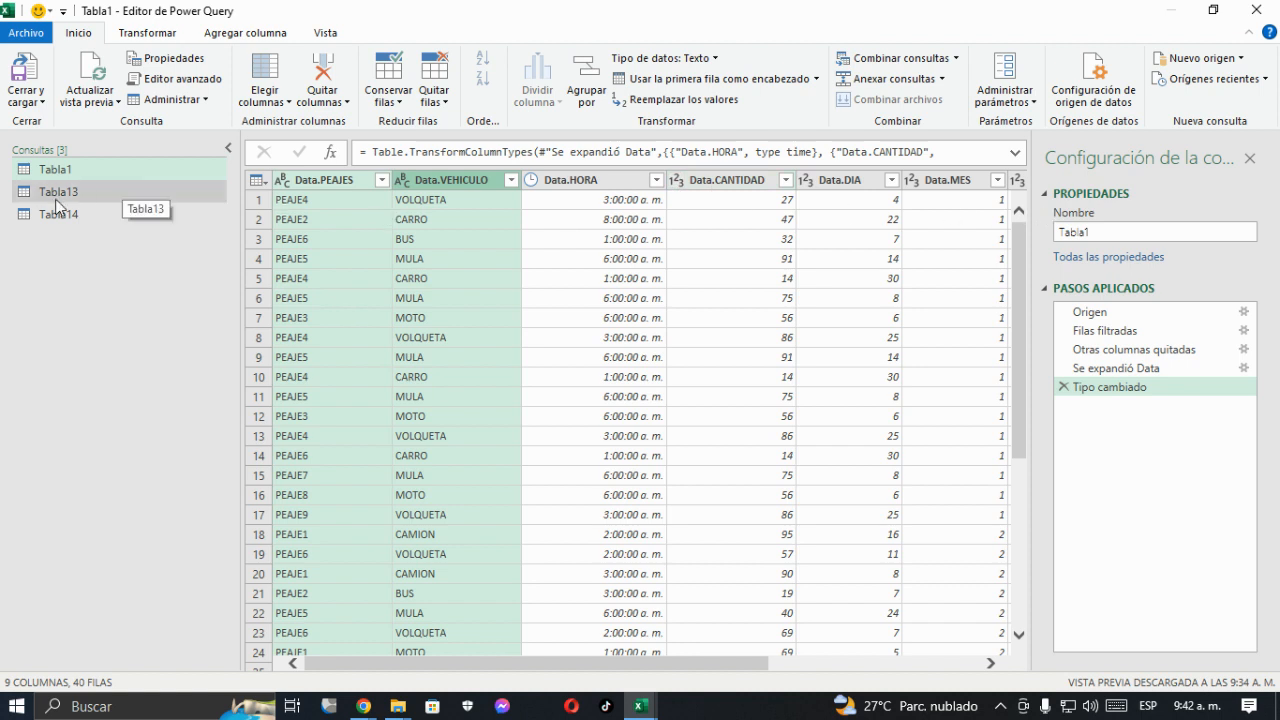
# Delete the Tabla13 query and confirm its removal
pyautogui.click(97, 199)
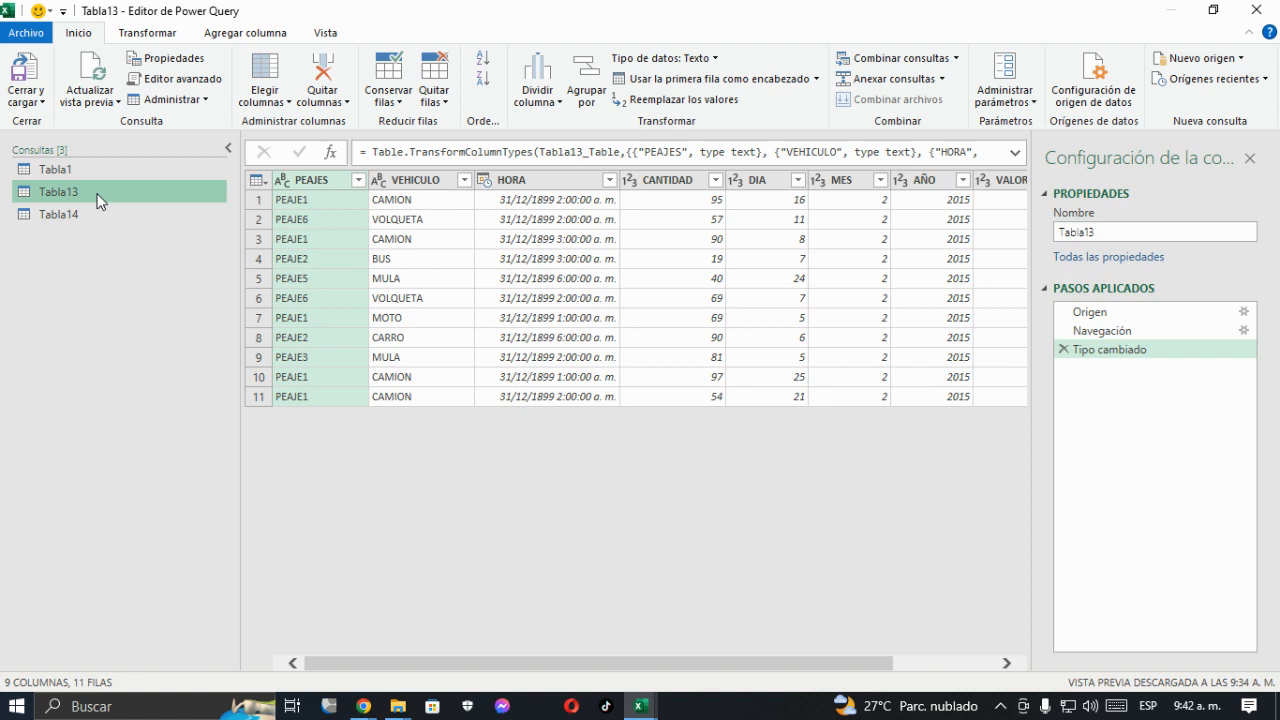
pyautogui.rightClick(98, 201)
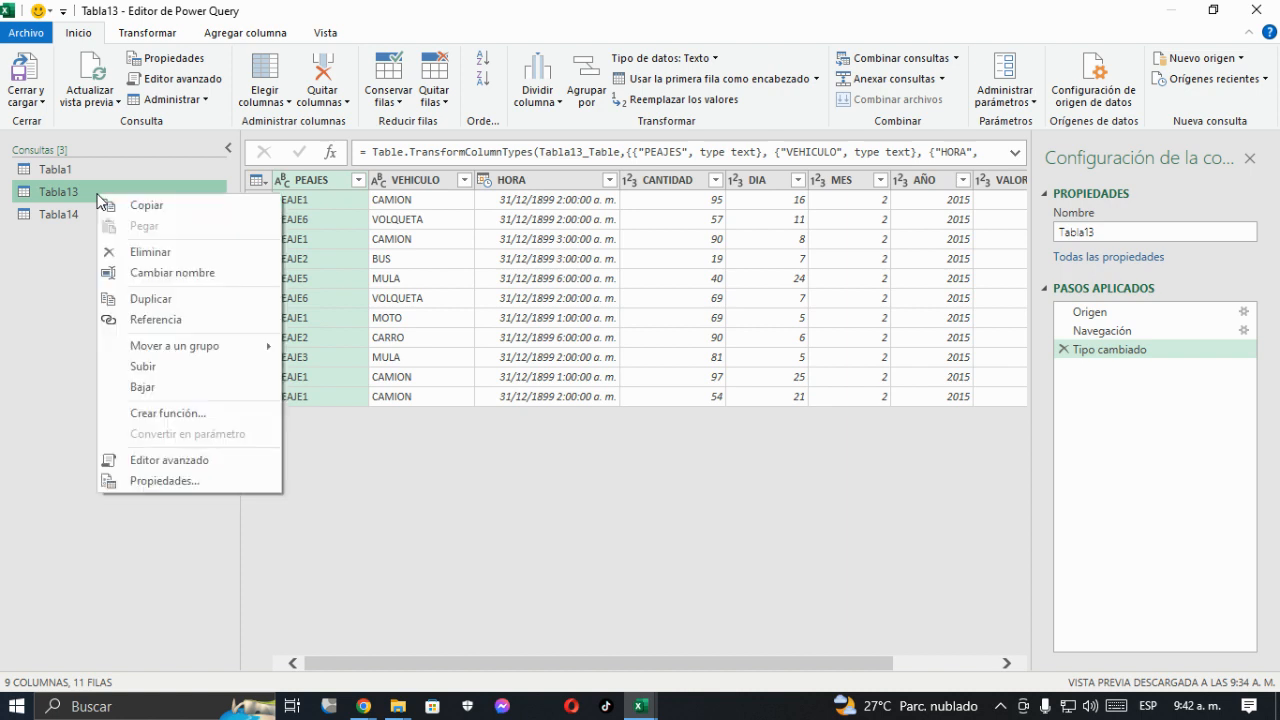
pyautogui.click(135, 253)
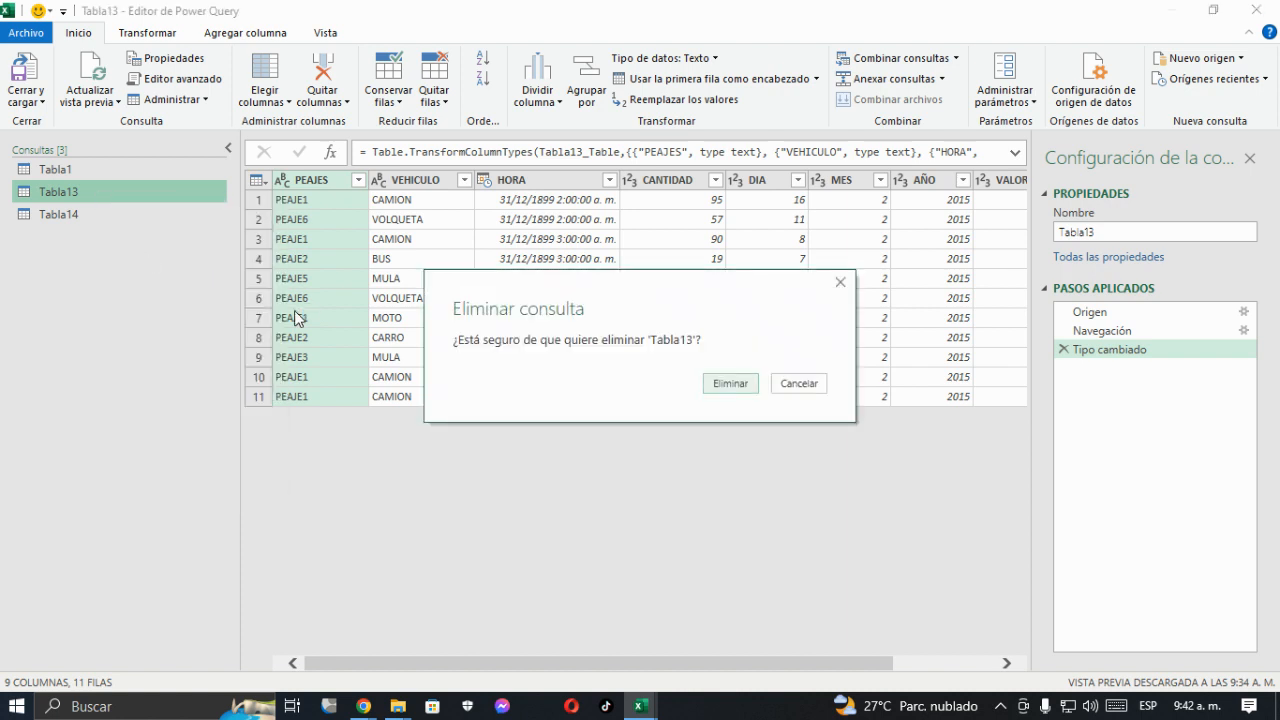
pyautogui.click(759, 383)
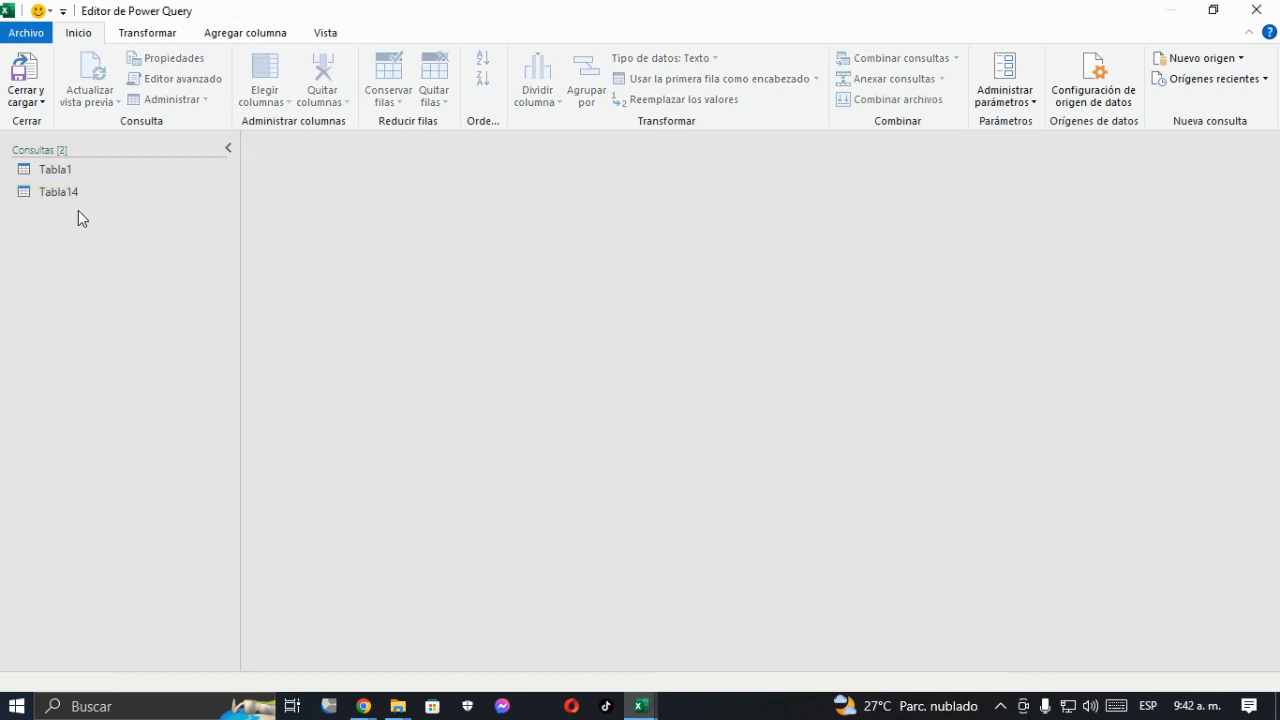
# Delete the Tabla14 query and display the remaining Tabla1 query
pyautogui.click(78, 195)
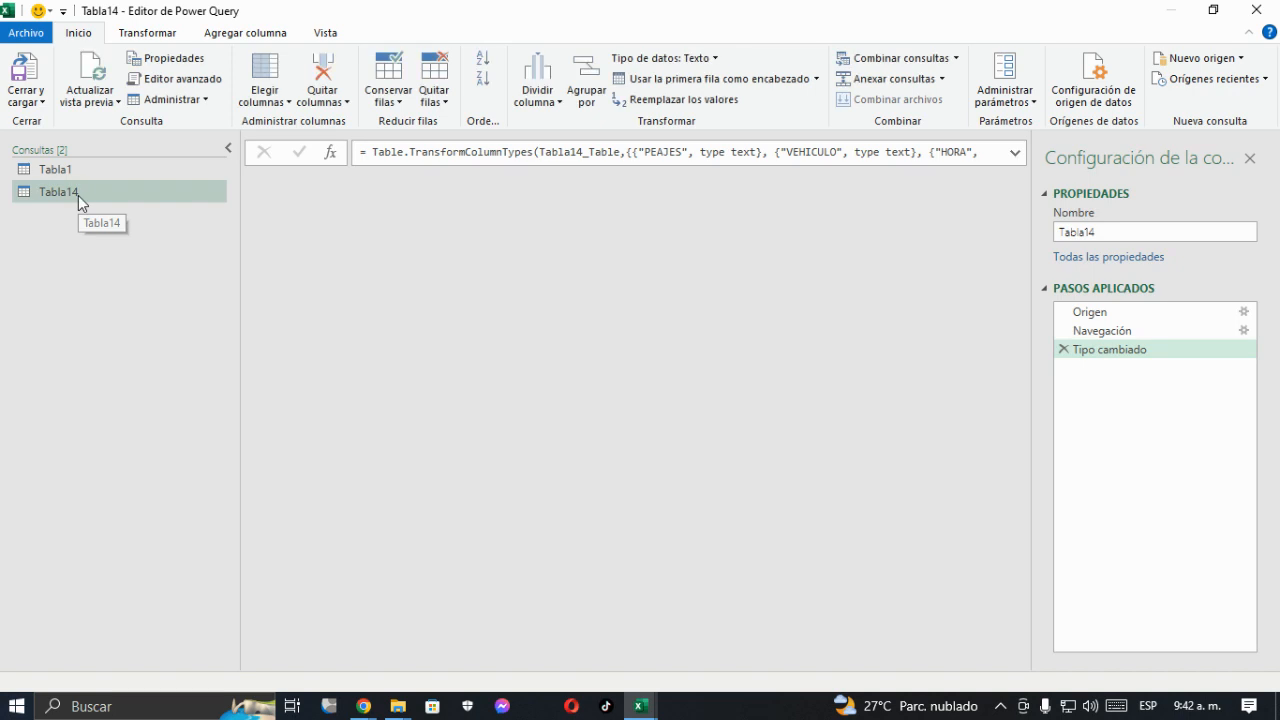
pyautogui.rightClick(78, 195)
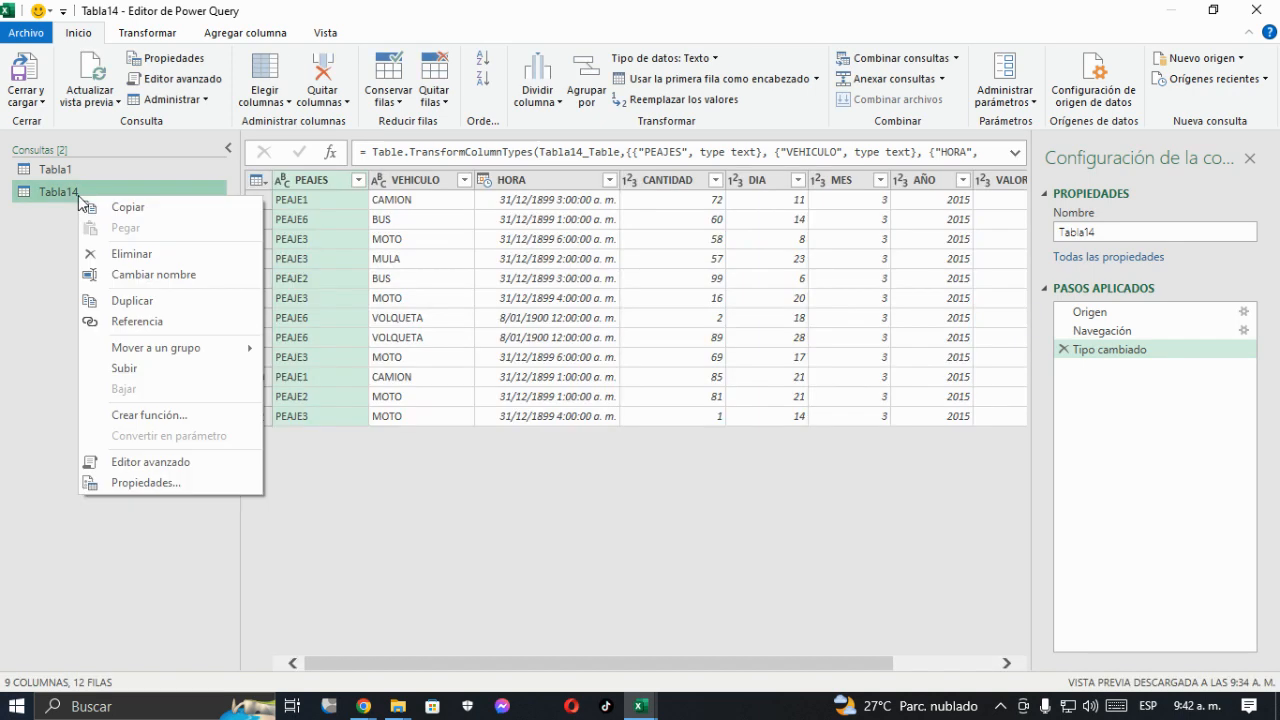
pyautogui.click(128, 253)
pyautogui.click(748, 386)
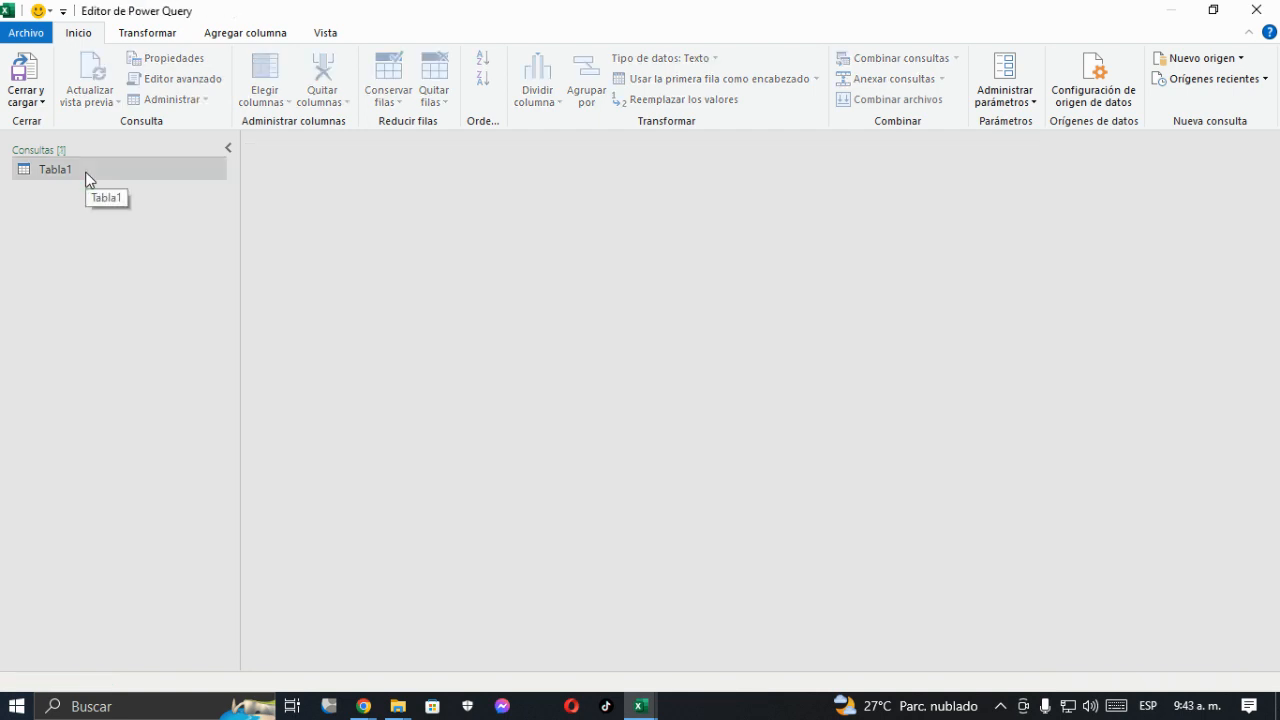
pyautogui.click(85, 172)
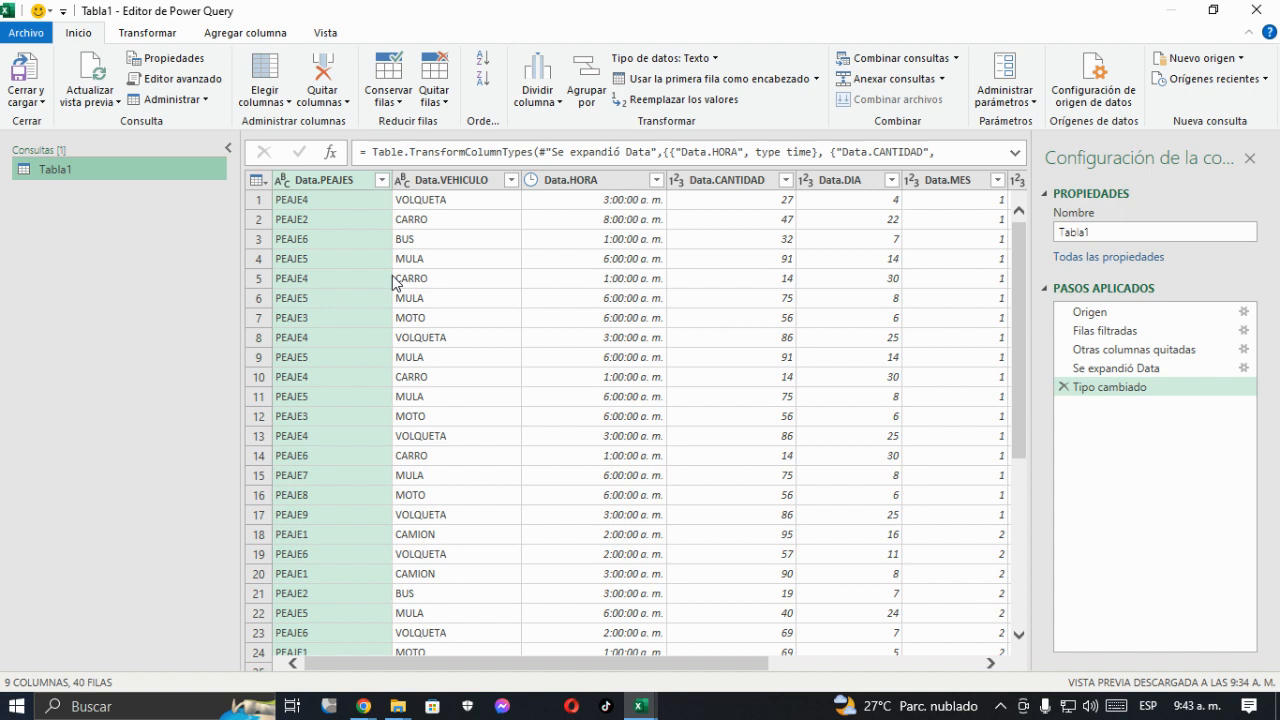
# Close and load the edited Tabla1 query into the workbook, and hide the list of queries and connections
pyautogui.click(44, 103)
pyautogui.click(65, 127)
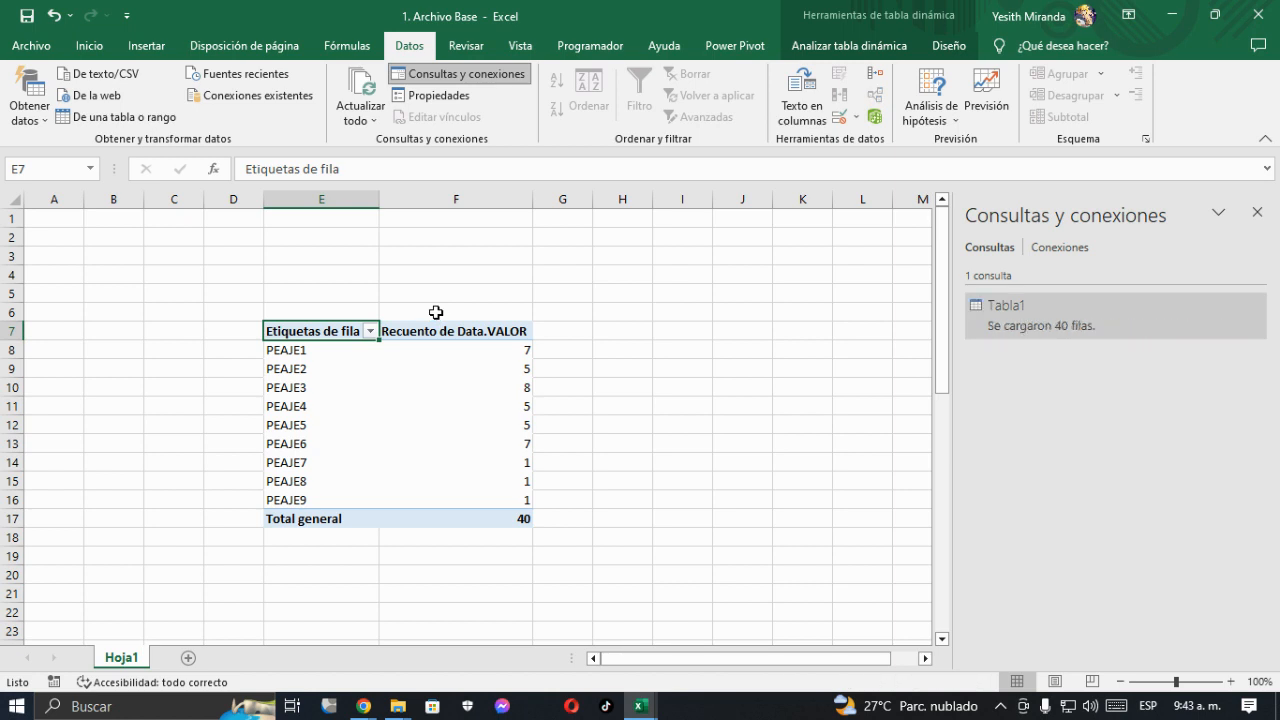
pyautogui.click(457, 351)
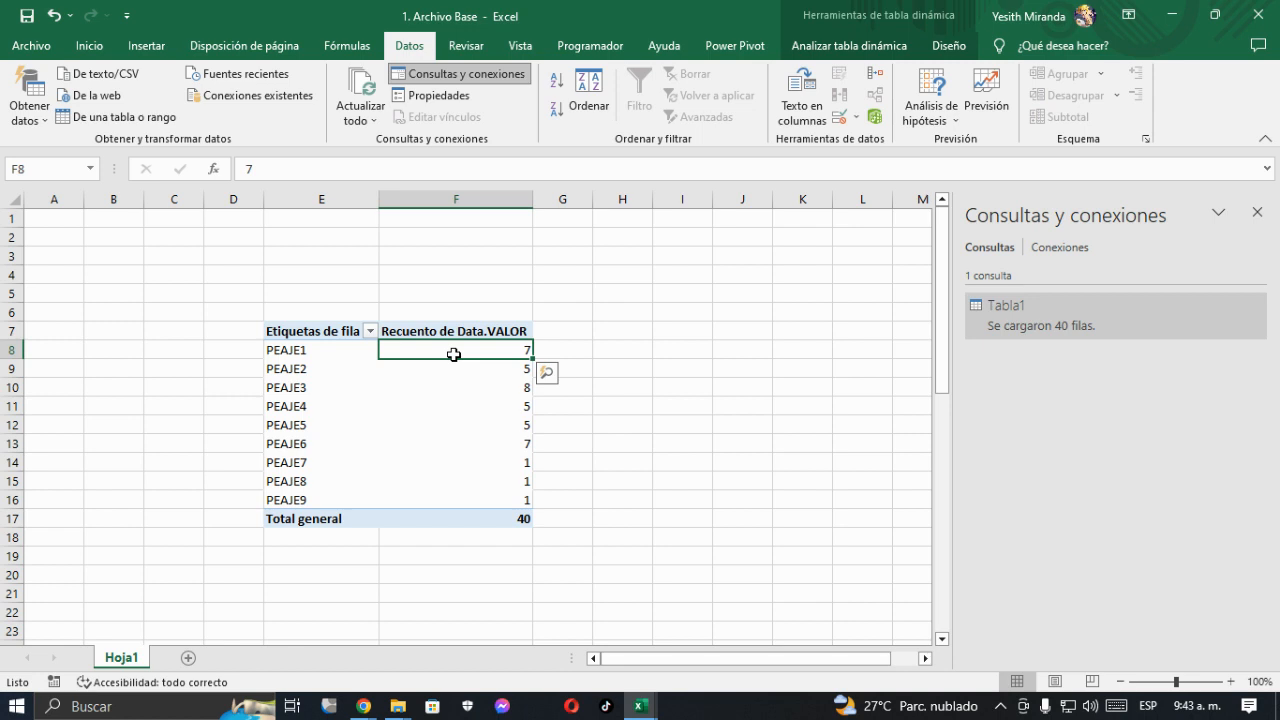
pyautogui.click(1256, 212)
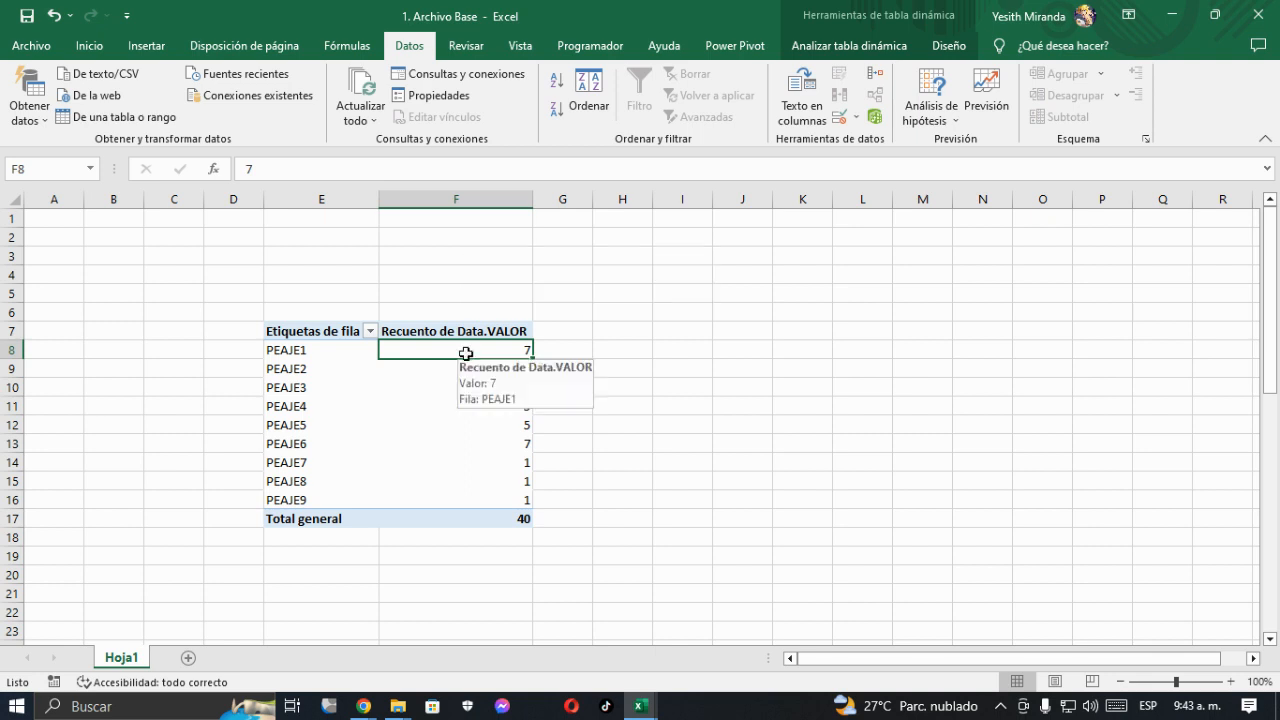
# Display the pivot table's field list, then remove and re-add Data.VALOR so its values are summed by toll
pyautogui.rightClick(466, 358)
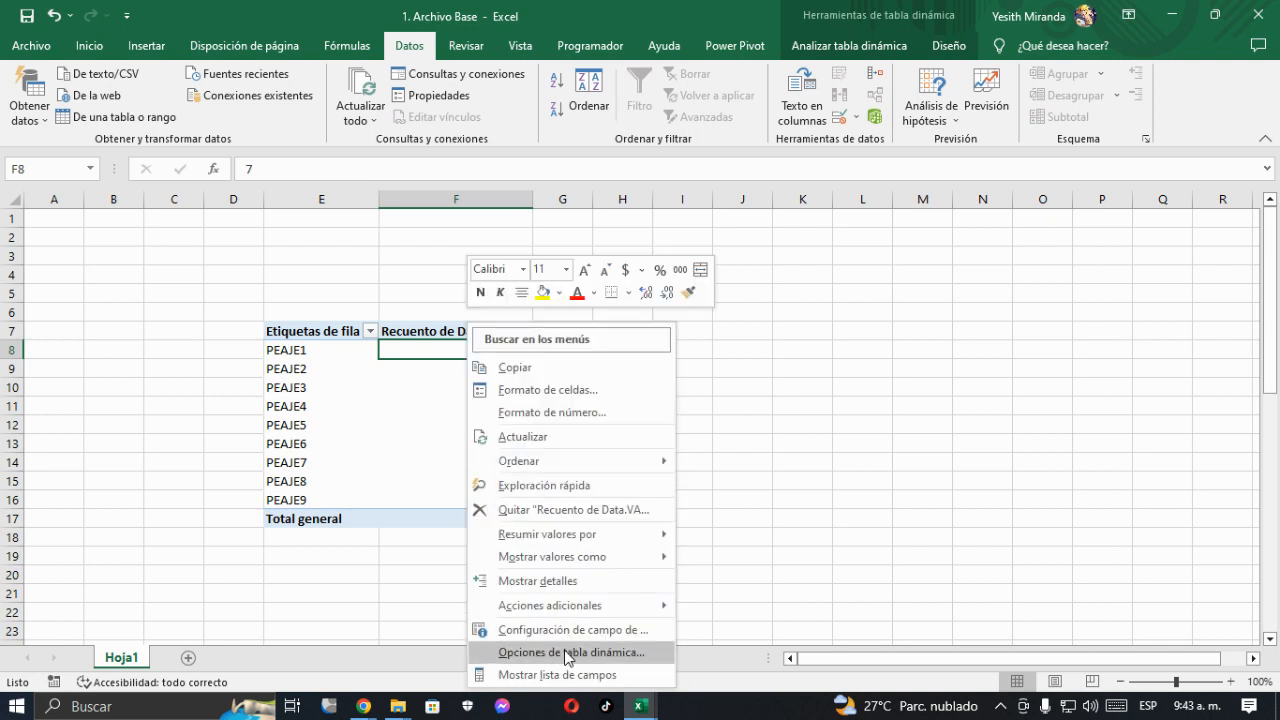
pyautogui.click(620, 674)
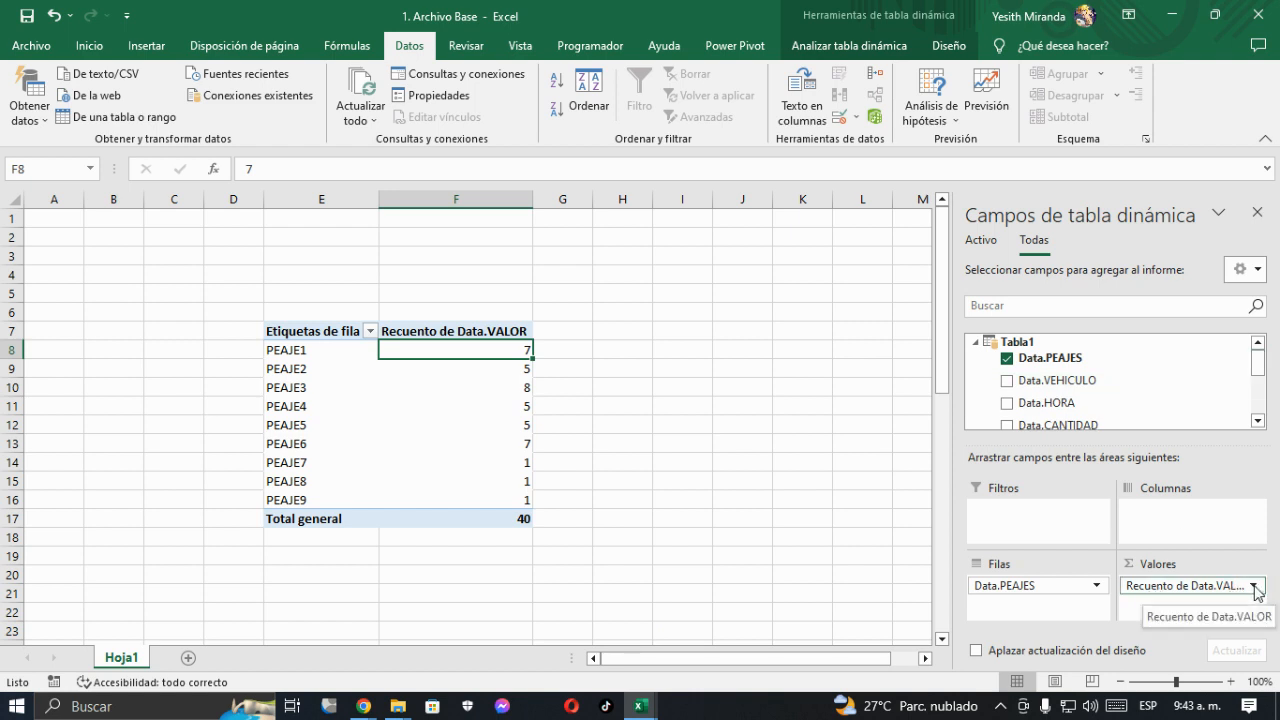
pyautogui.moveTo(1258, 362); pyautogui.dragTo(1258, 405)
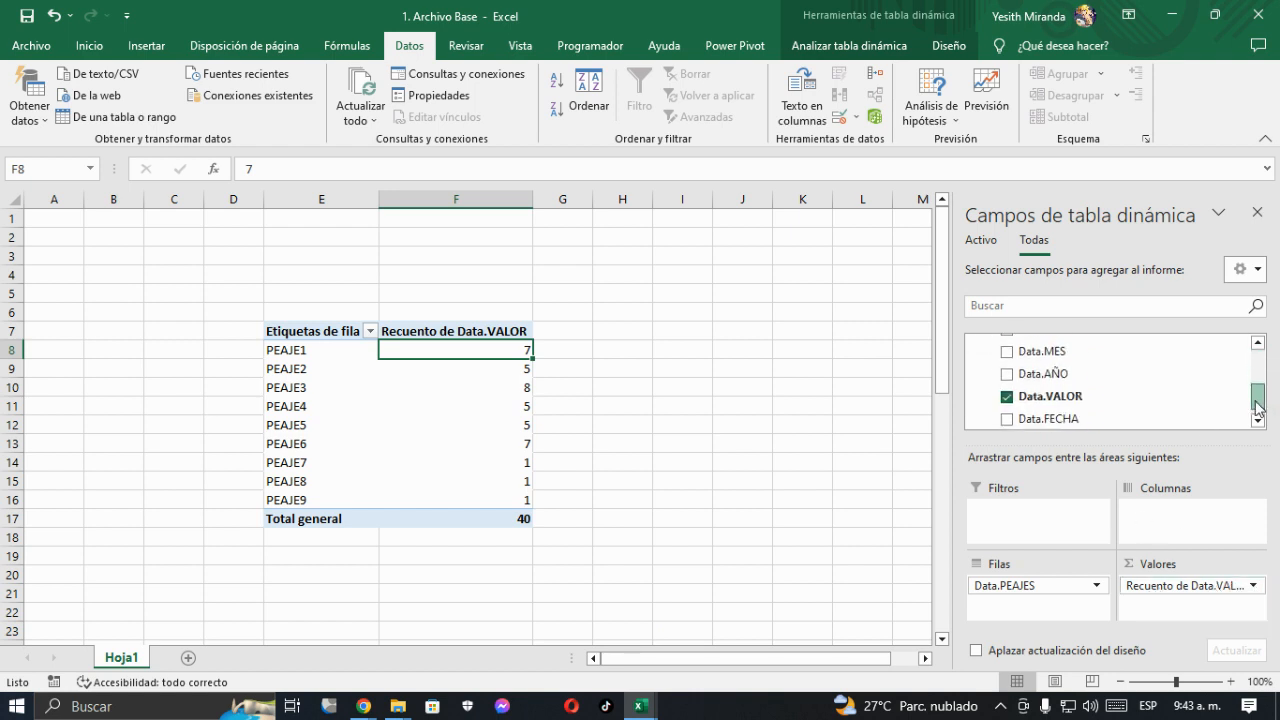
pyautogui.click(1007, 385)
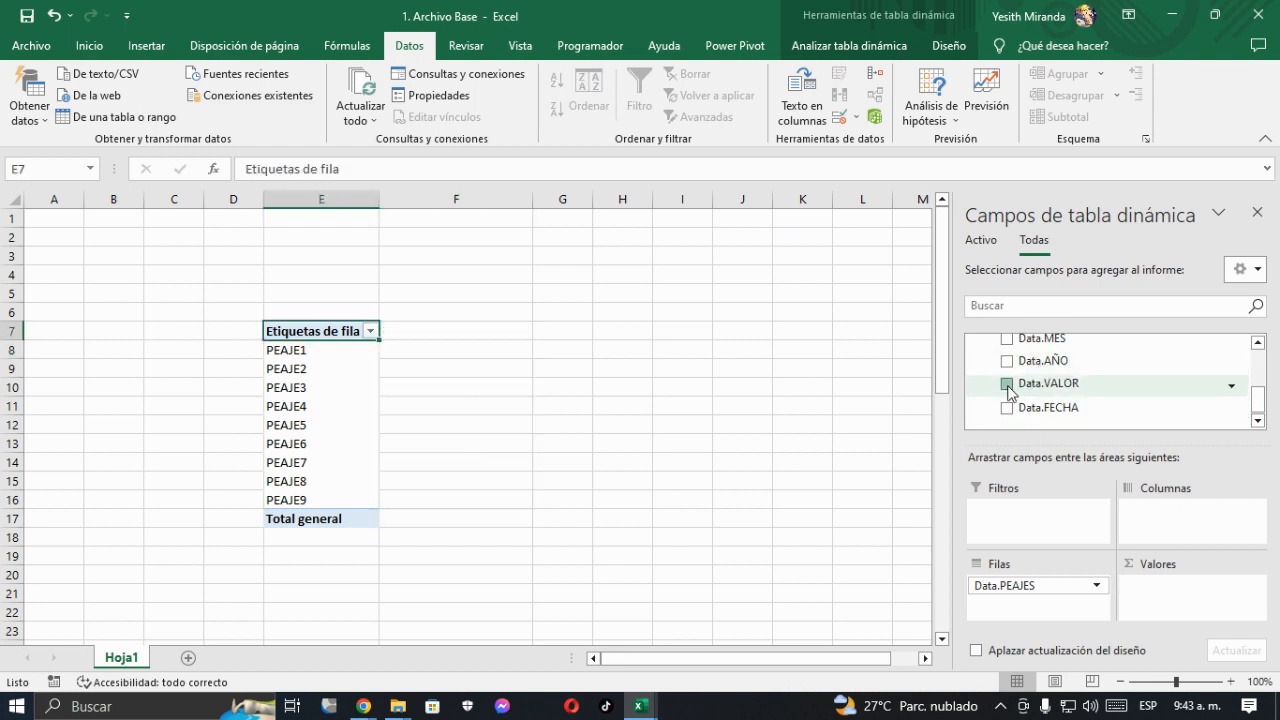
pyautogui.click(1008, 388)
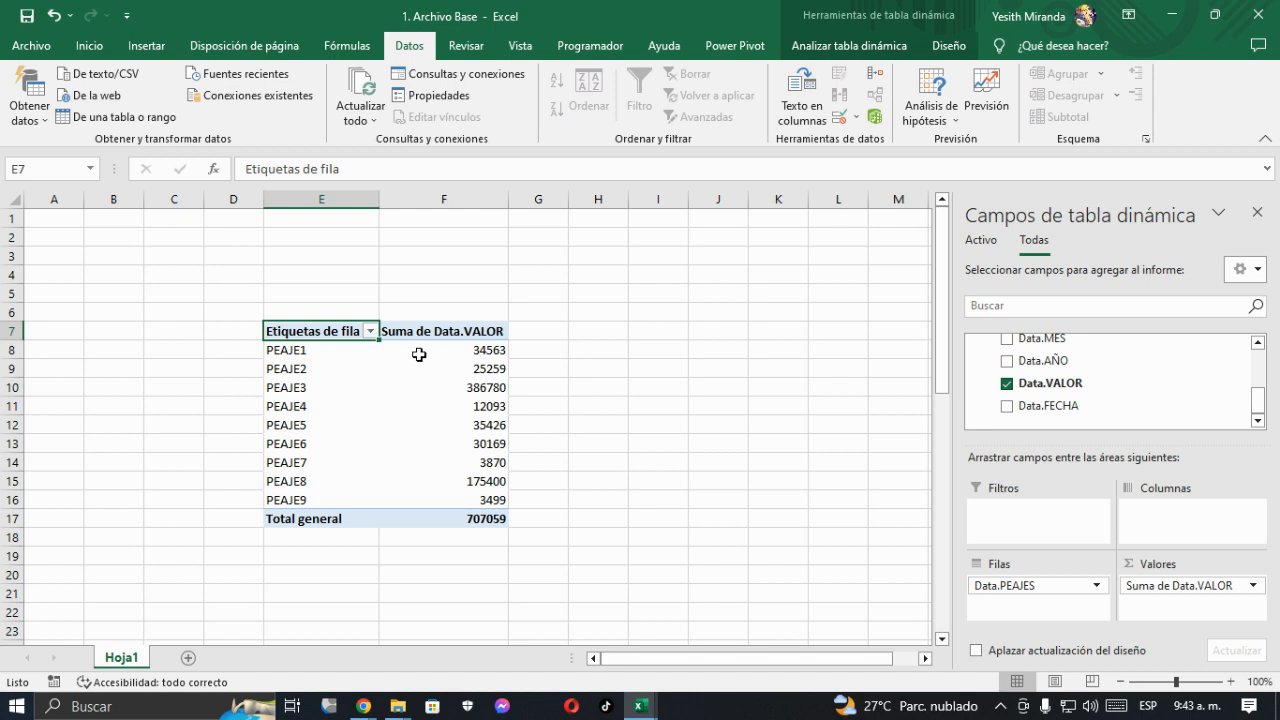
# Format the Suma de Data.VALOR values, including the grand total, as Moneda without decimals
pyautogui.moveTo(461, 349); pyautogui.dragTo(471, 517)
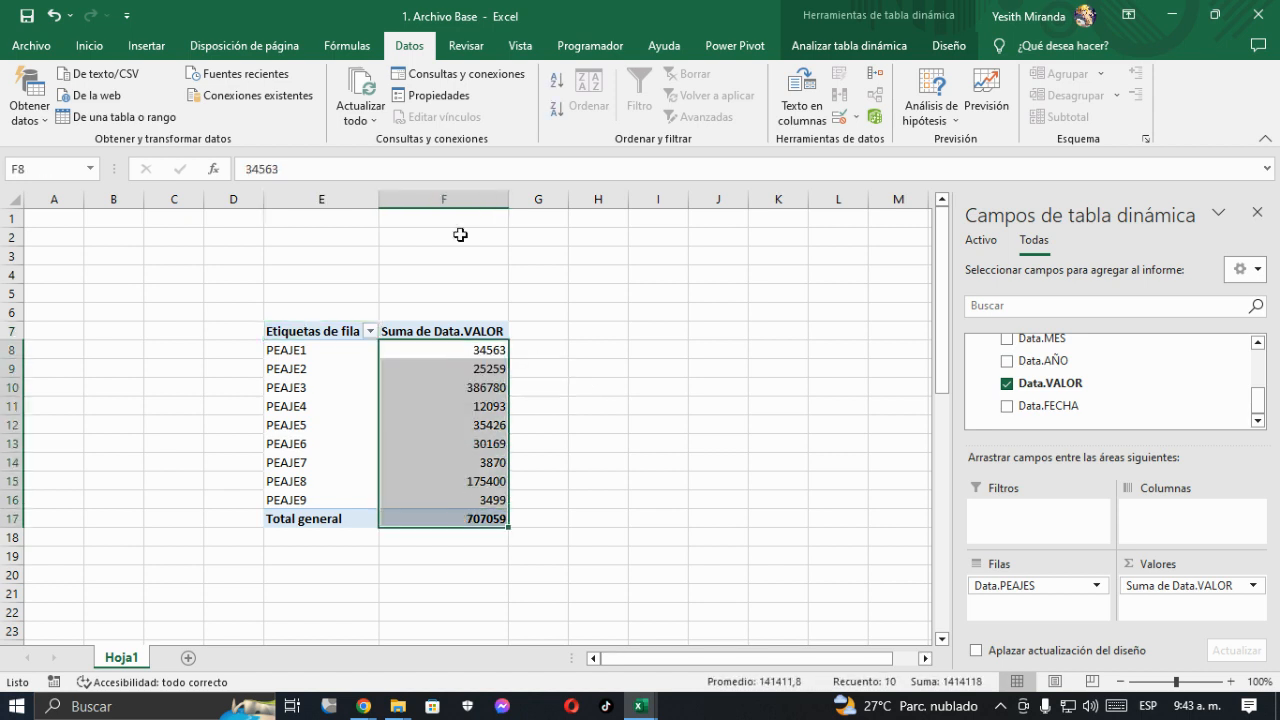
pyautogui.click(88, 46)
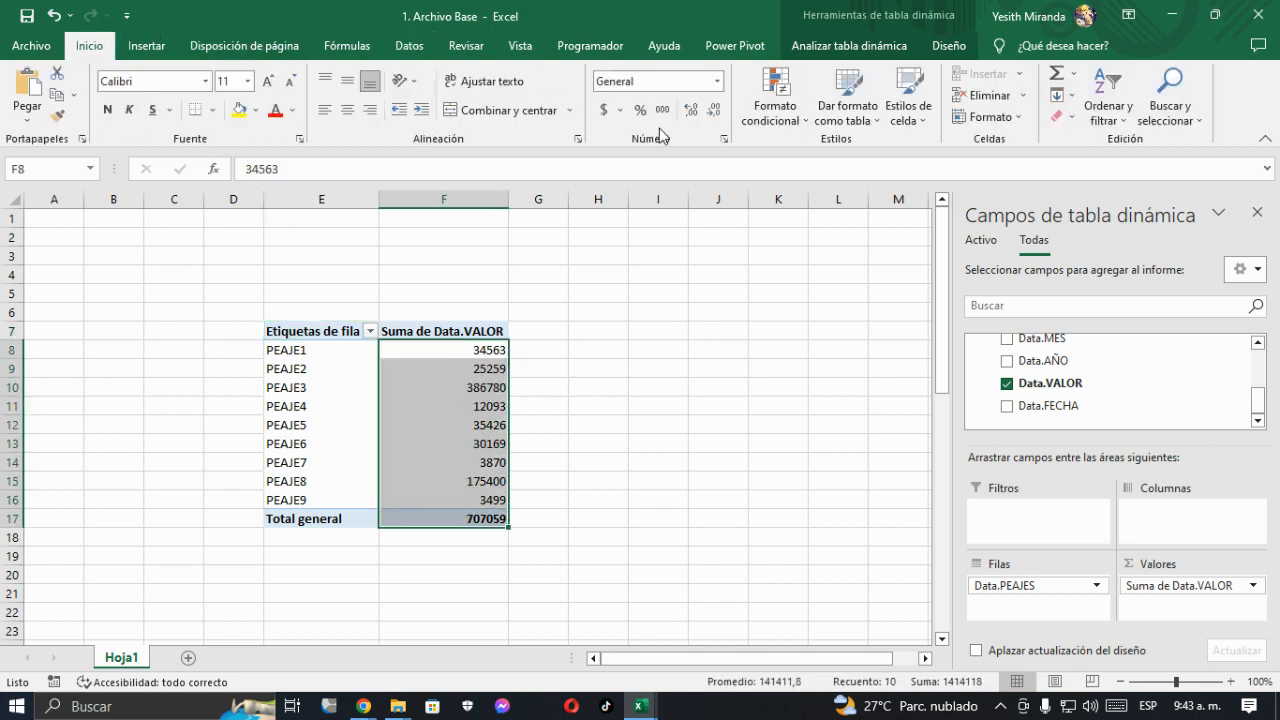
pyautogui.click(718, 82)
pyautogui.click(657, 198)
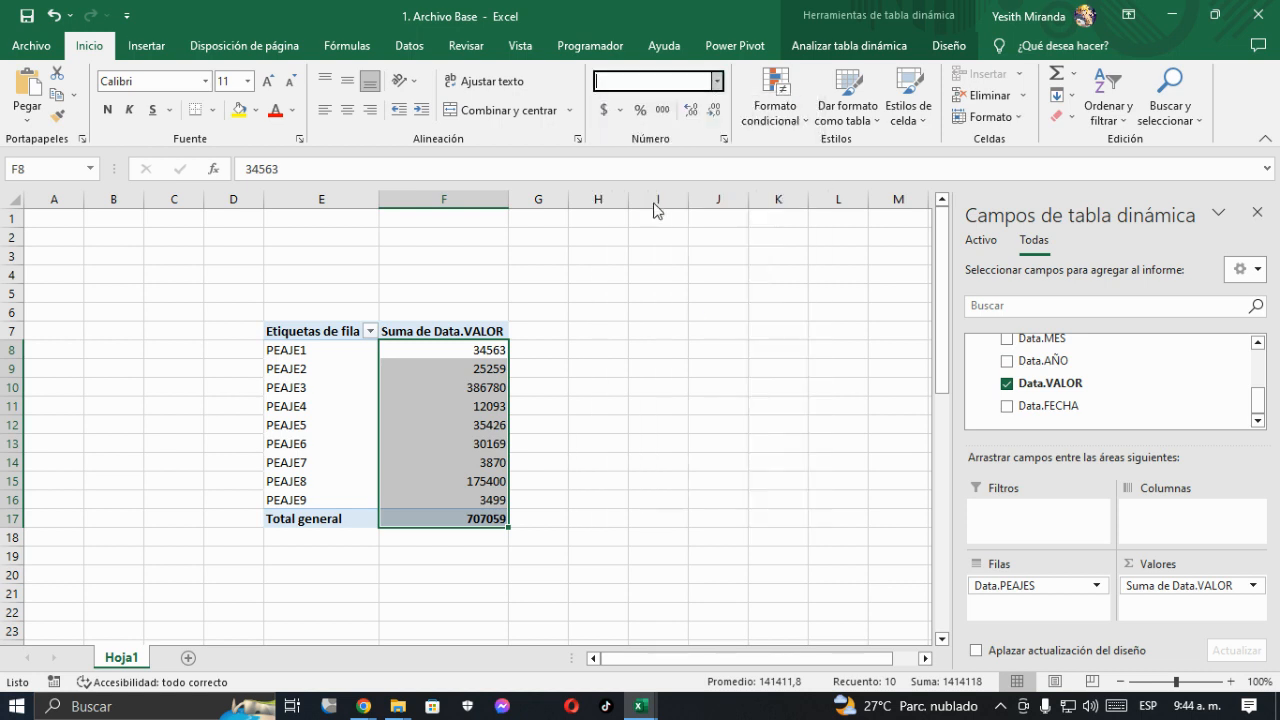
pyautogui.click(713, 110)
pyautogui.click(713, 110)
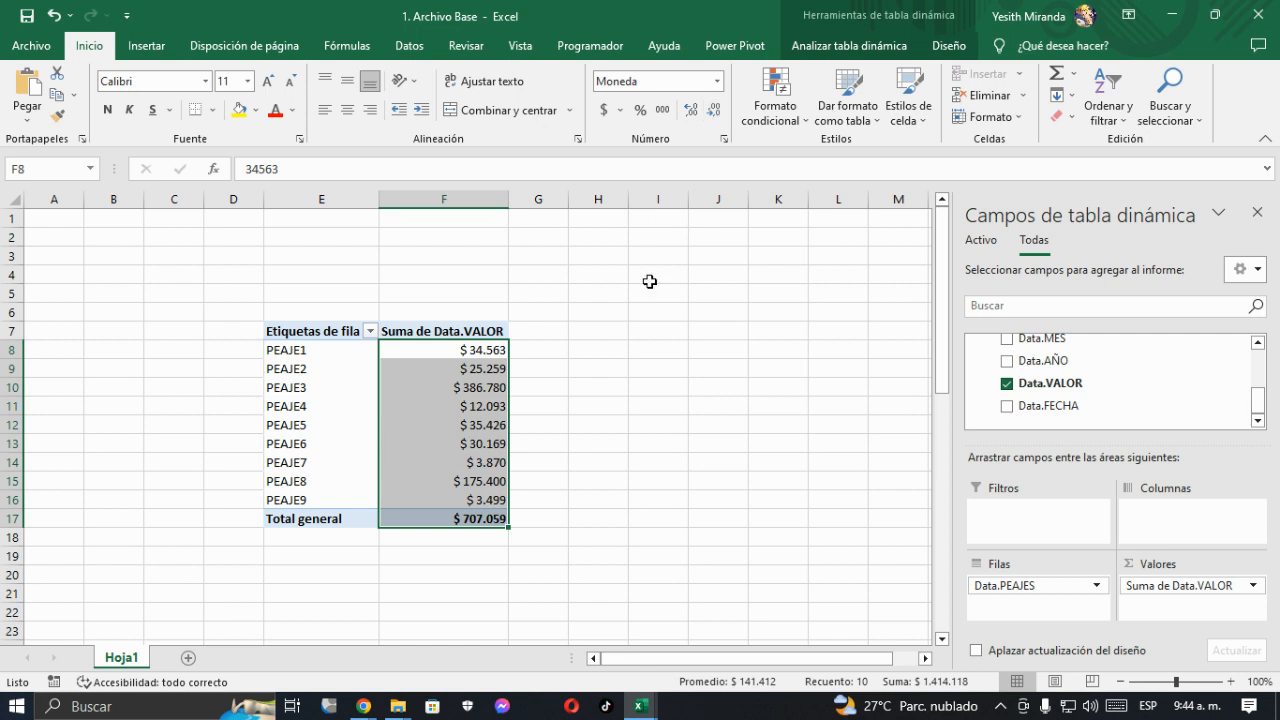
pyautogui.click(544, 307)
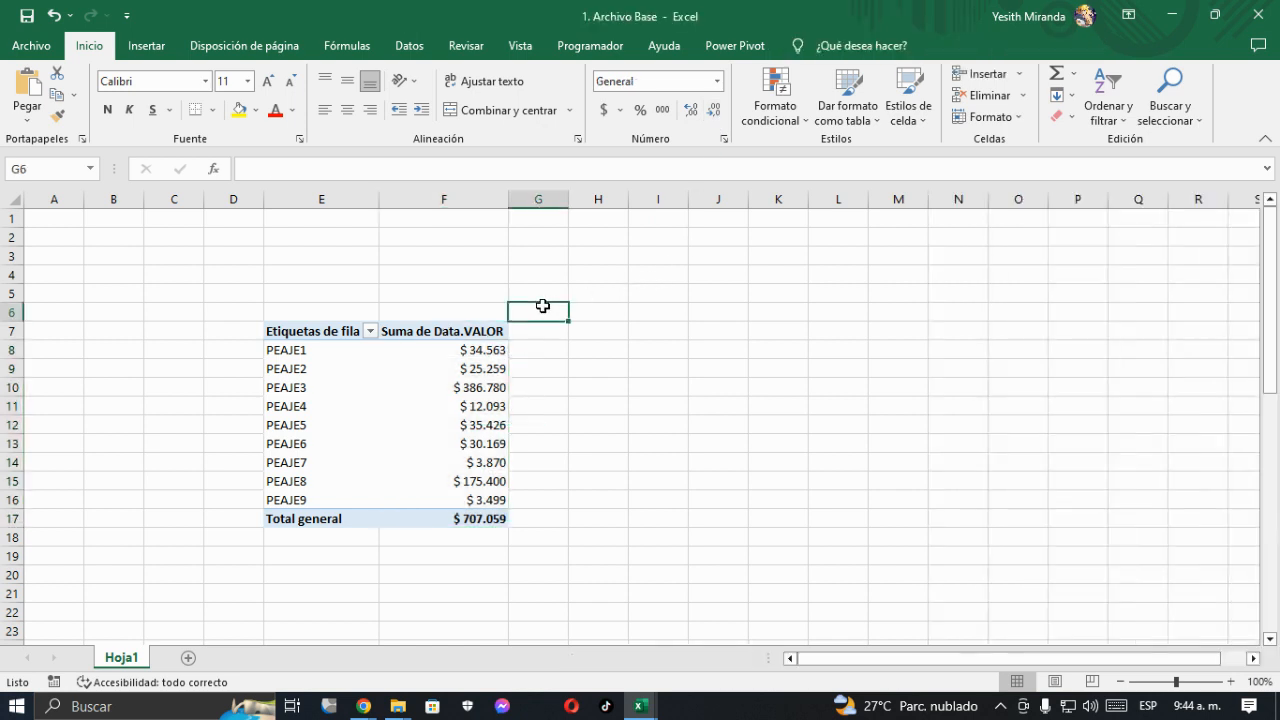
# Save the 1. Archivo Base workbook with the pivot table selected
pyautogui.click(424, 295)
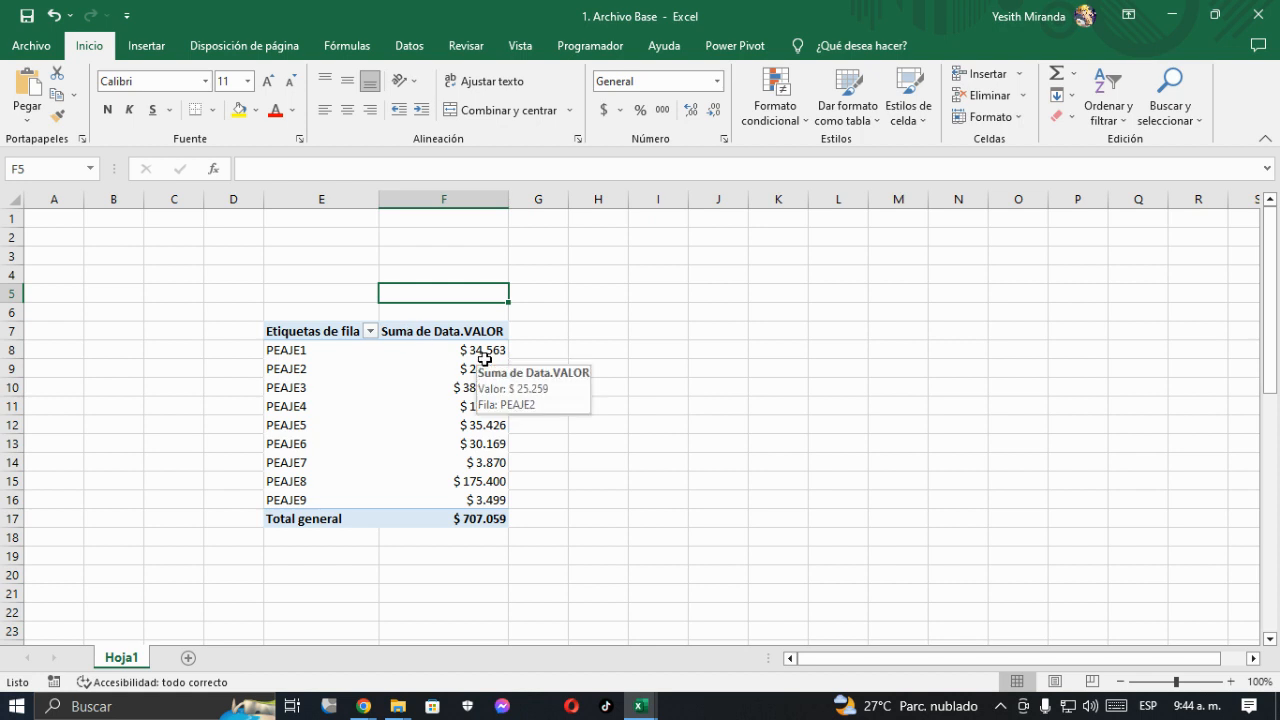
pyautogui.click(487, 355)
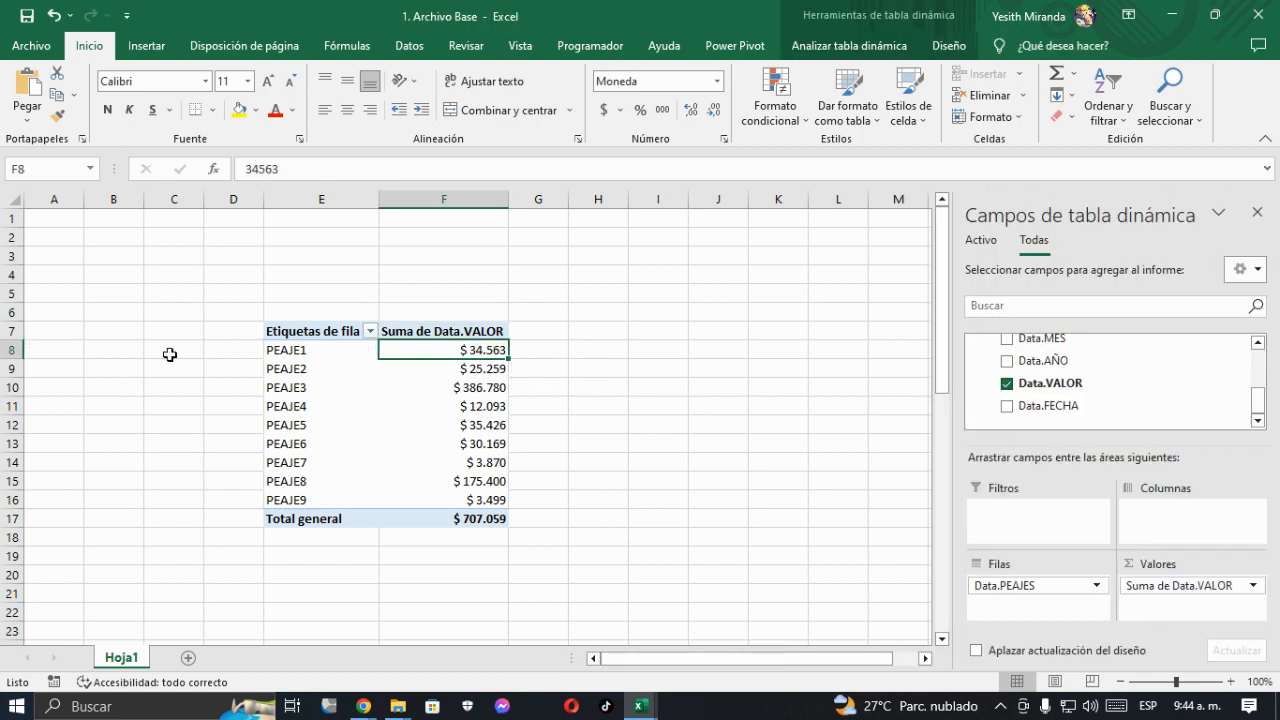
pyautogui.click(26, 17)
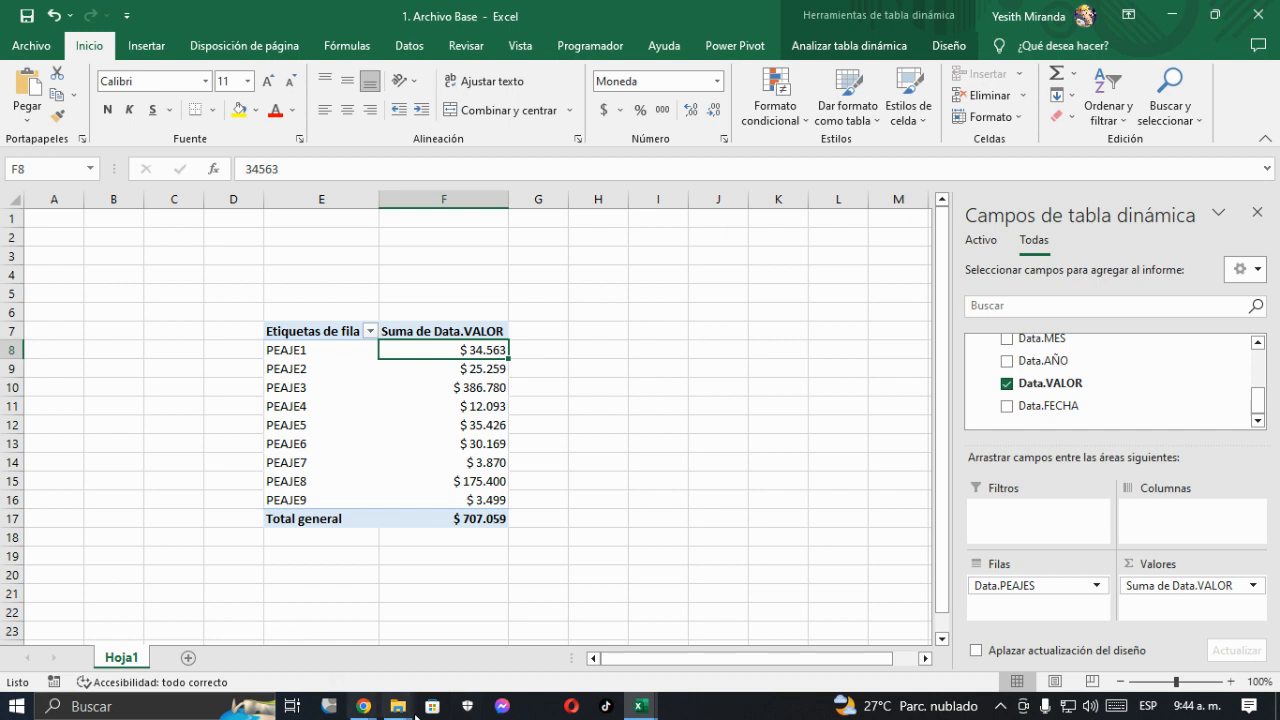
# Switch to File Explorer and open the source workbook todos meses en varias hojas from the folder 1. Un archivo con varias hojas
pyautogui.moveTo(406, 716)
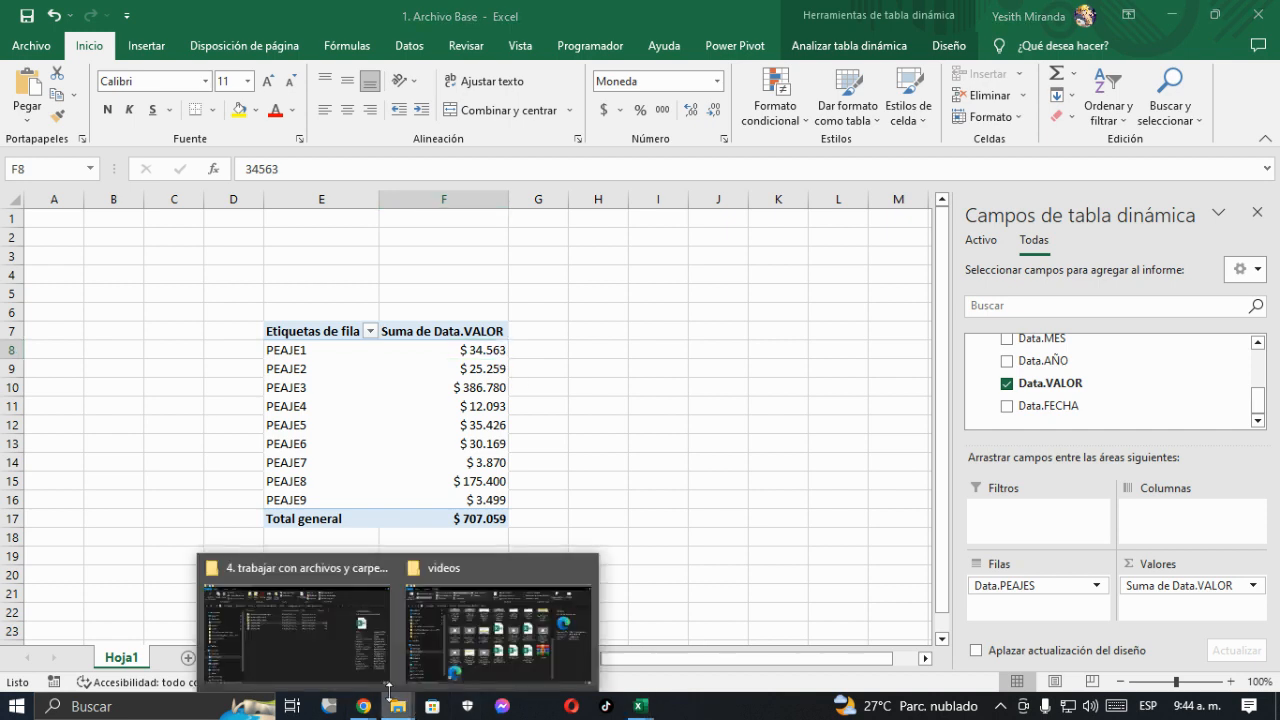
pyautogui.click(300, 632)
pyautogui.doubleClick(389, 210)
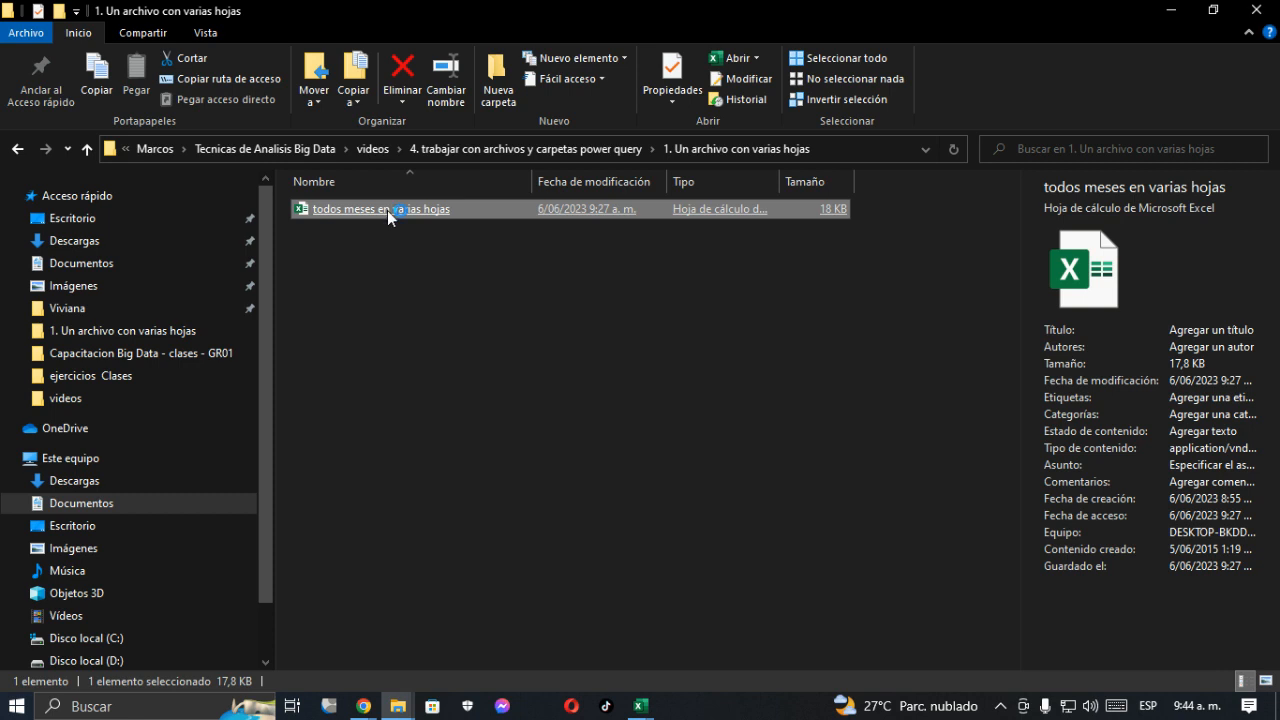
pyautogui.doubleClick(387, 210)
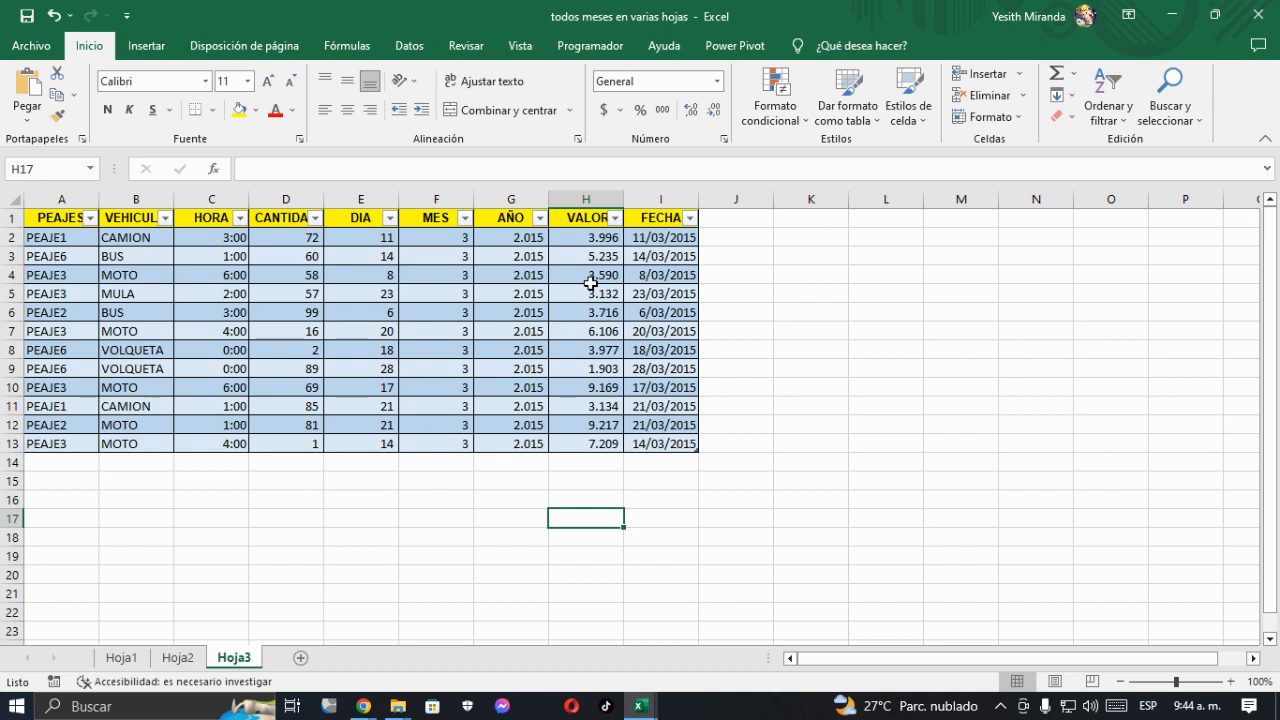
# Create a copy of the Hoja3 sheet at the end of the workbook
pyautogui.rightClick(243, 667)
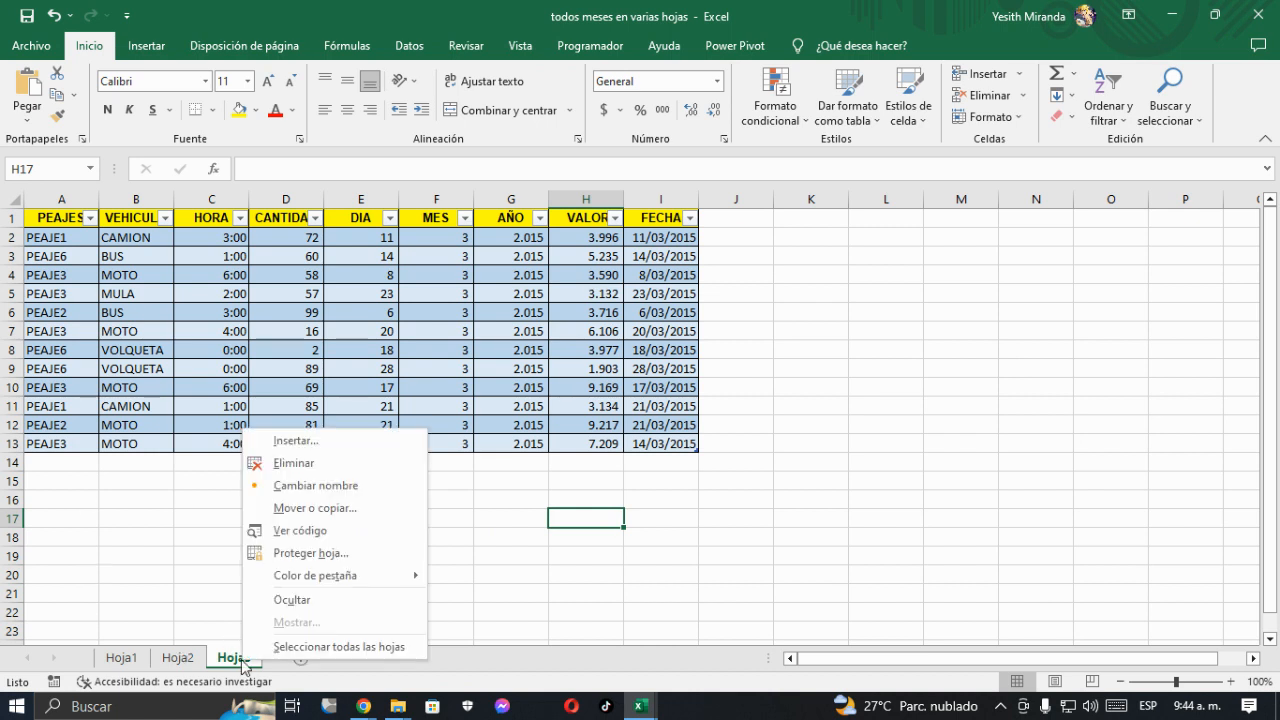
pyautogui.click(295, 510)
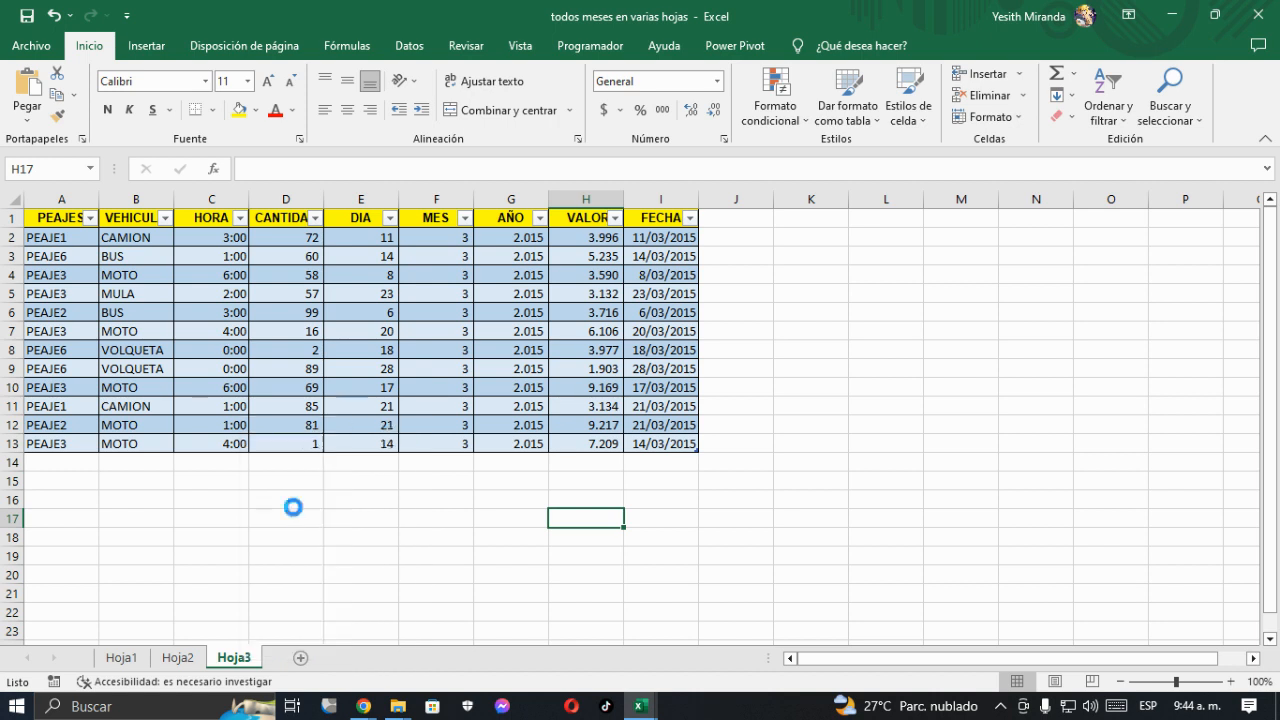
pyautogui.click(170, 537)
pyautogui.click(164, 607)
pyautogui.click(316, 654)
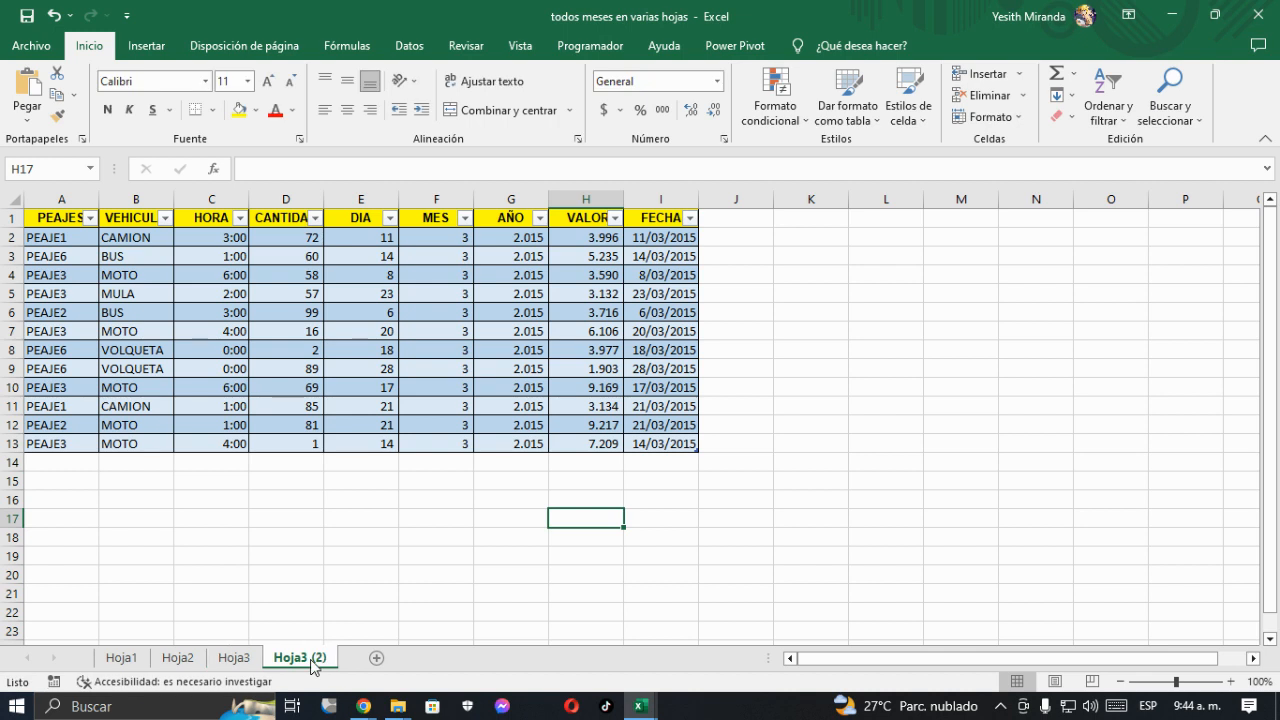
# Rename the copied sheet as Hoja4
pyautogui.rightClick(314, 665)
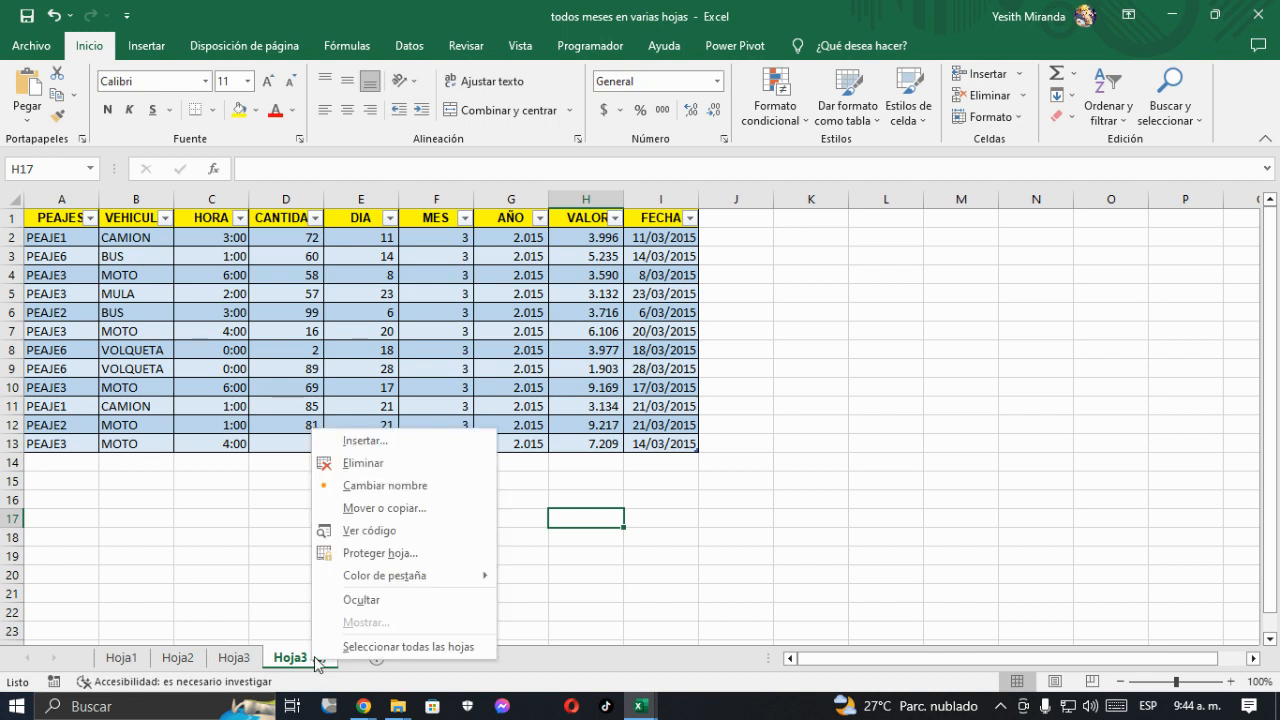
pyautogui.click(365, 488)
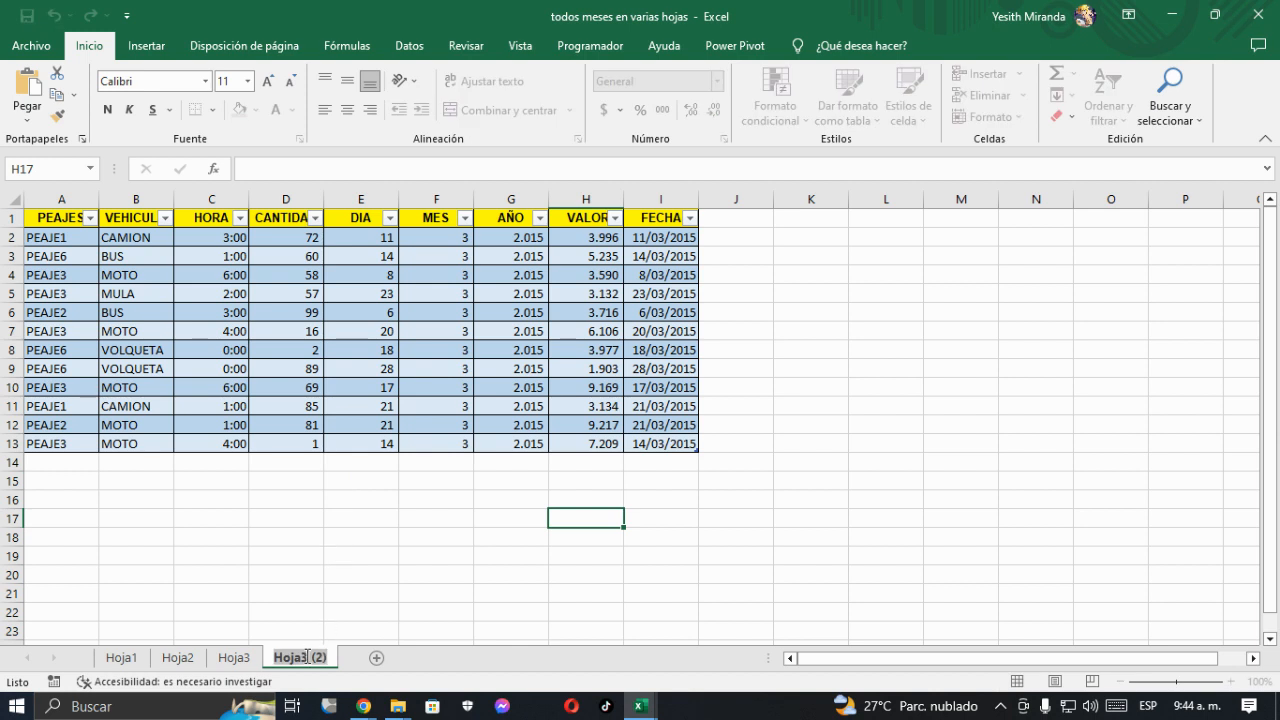
pyautogui.moveTo(310, 657); pyautogui.dragTo(322, 657)
pyautogui.write('4')
pyautogui.press('Delete')
pyautogui.press('Return')
# Rename the table on the Hoja4 sheet as Tabla15
pyautogui.click(192, 245)
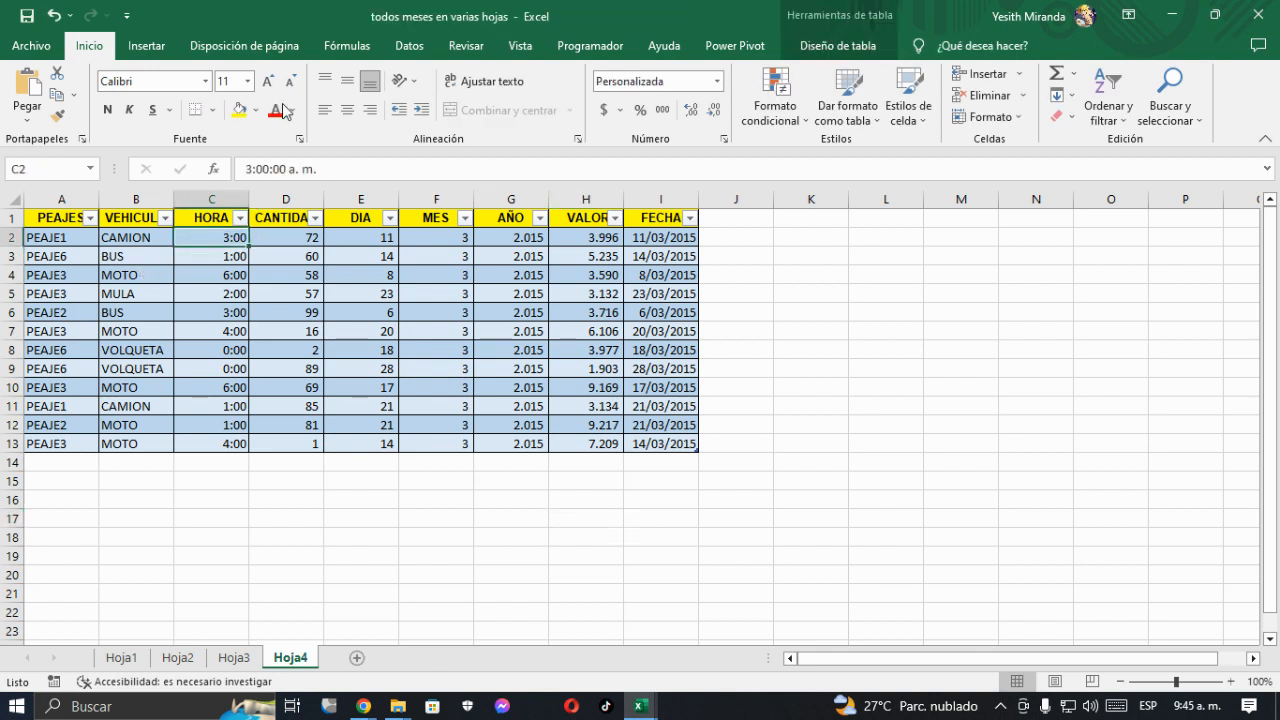
pyautogui.click(838, 45)
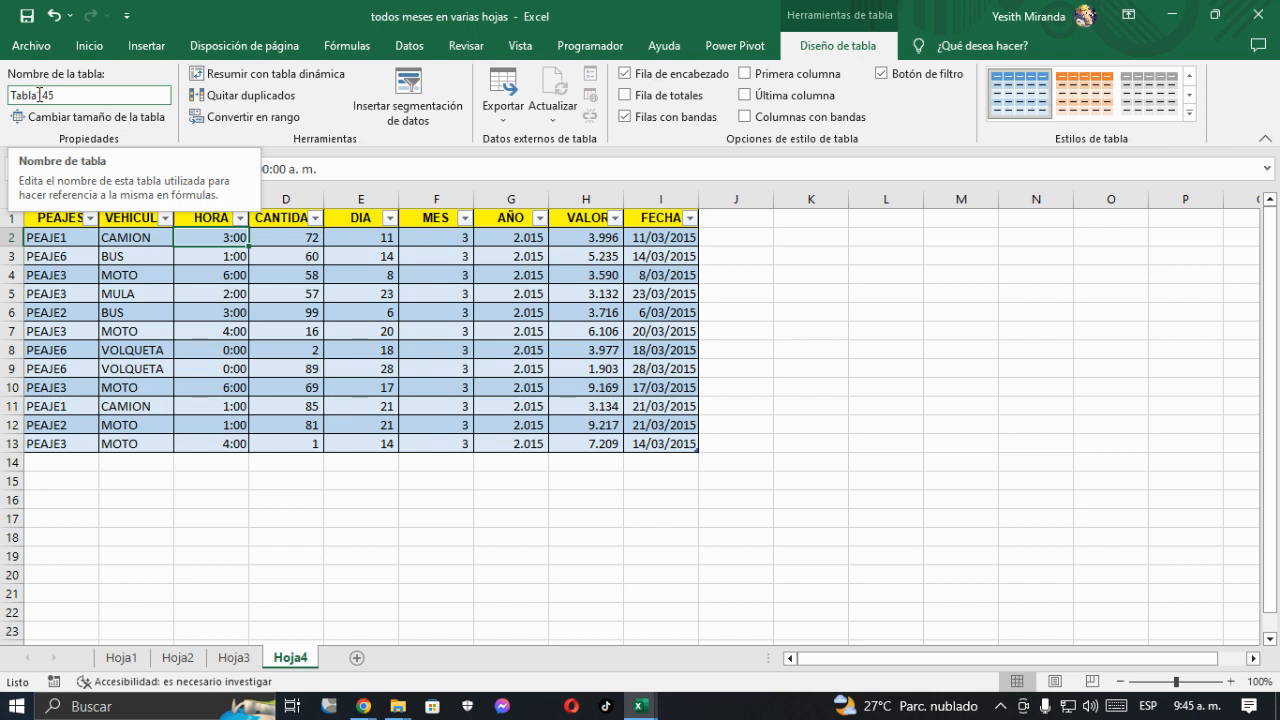
pyautogui.click(39, 95)
pyautogui.click(65, 95)
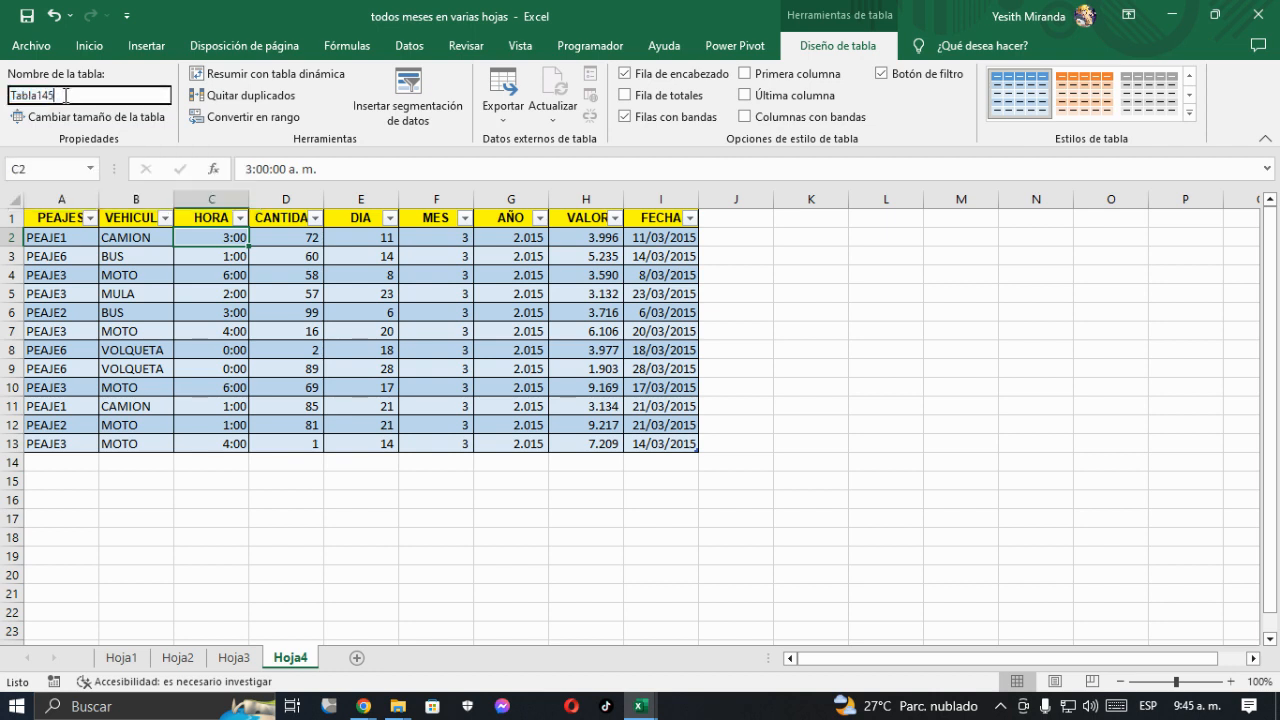
pyautogui.press('BackSpace')
pyautogui.press('BackSpace')
pyautogui.write('5')
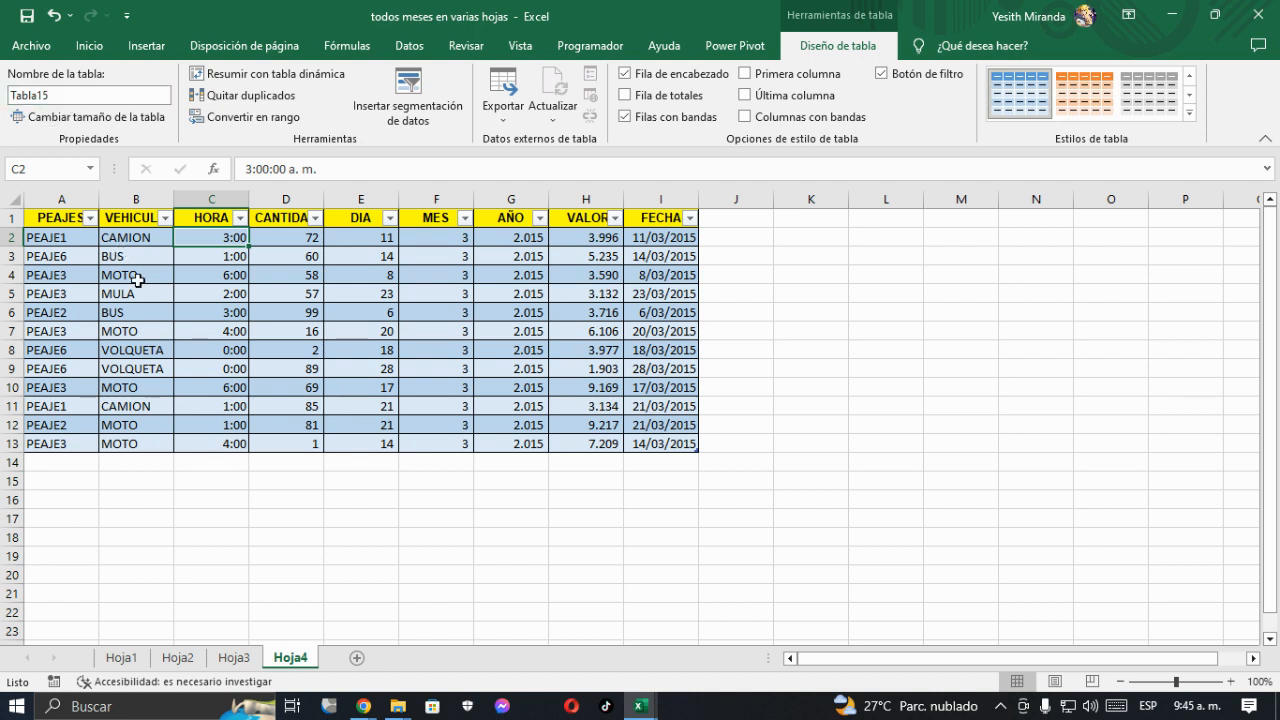
pyautogui.press('Return')
pyautogui.click(159, 479)
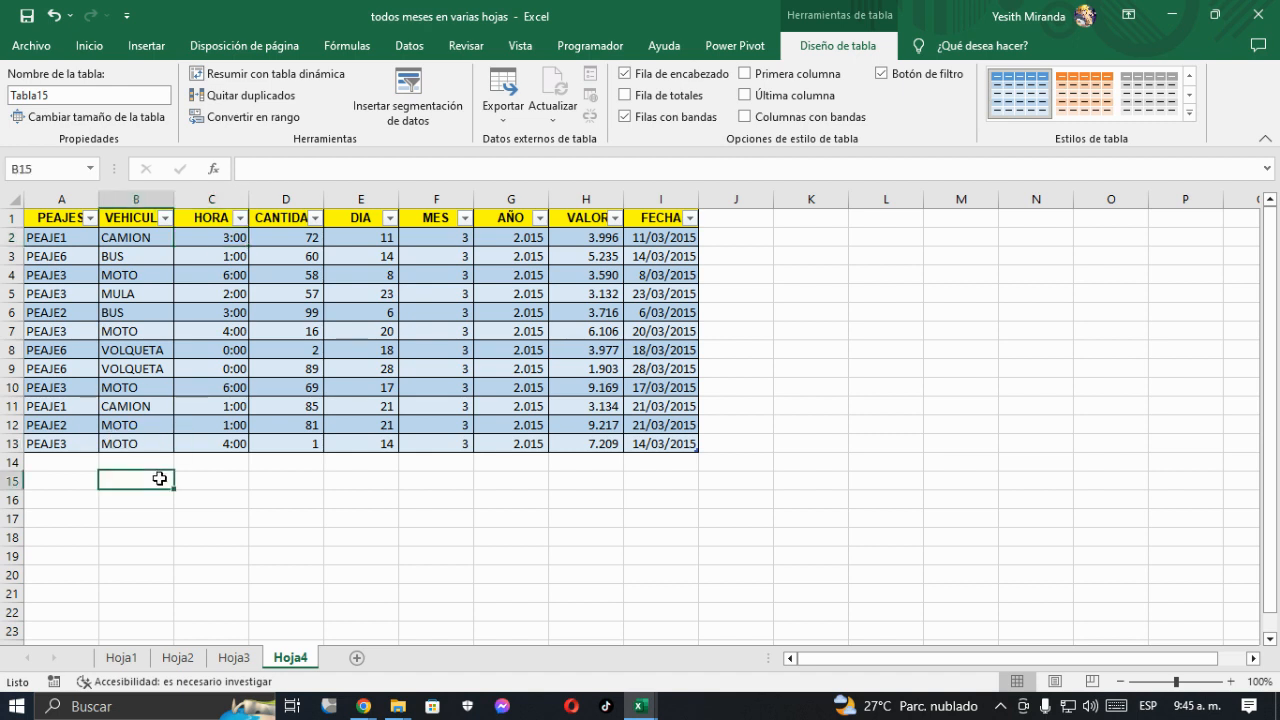
# Check the names of the tables on the Hoja3, Hoja2 and Hoja4 sheets
pyautogui.click(233, 657)
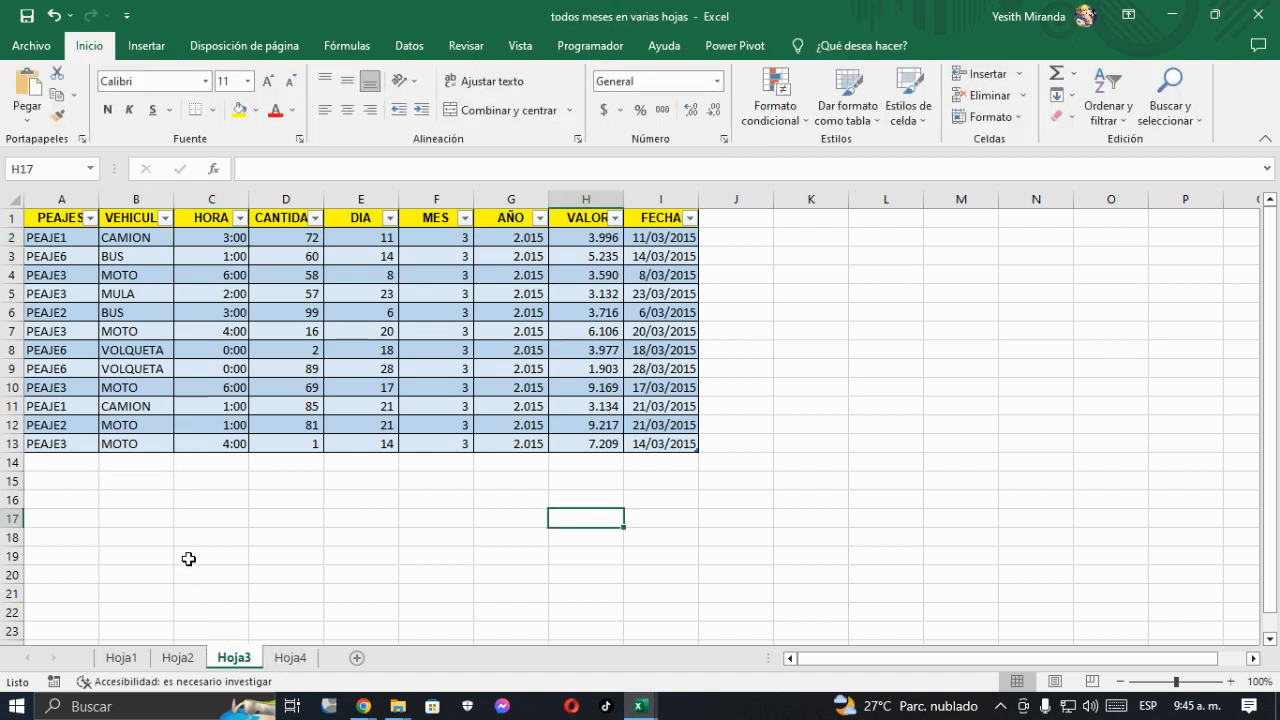
pyautogui.click(208, 254)
pyautogui.click(837, 45)
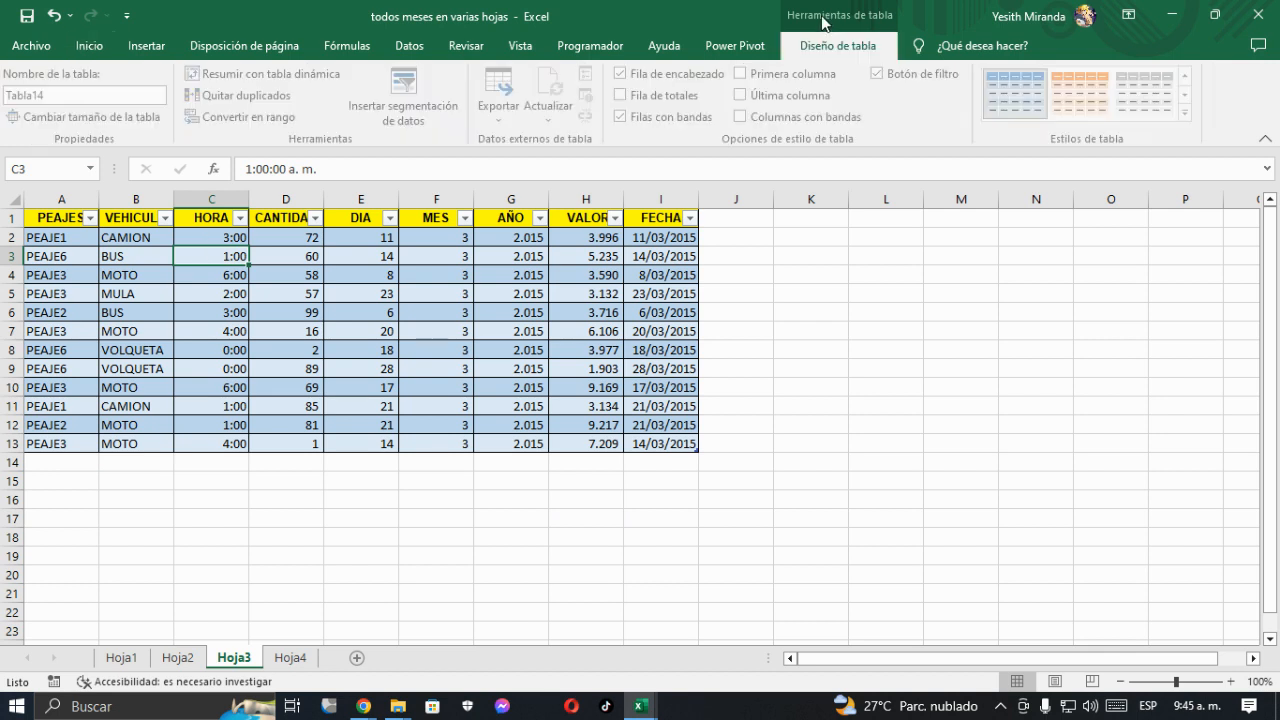
pyautogui.click(180, 658)
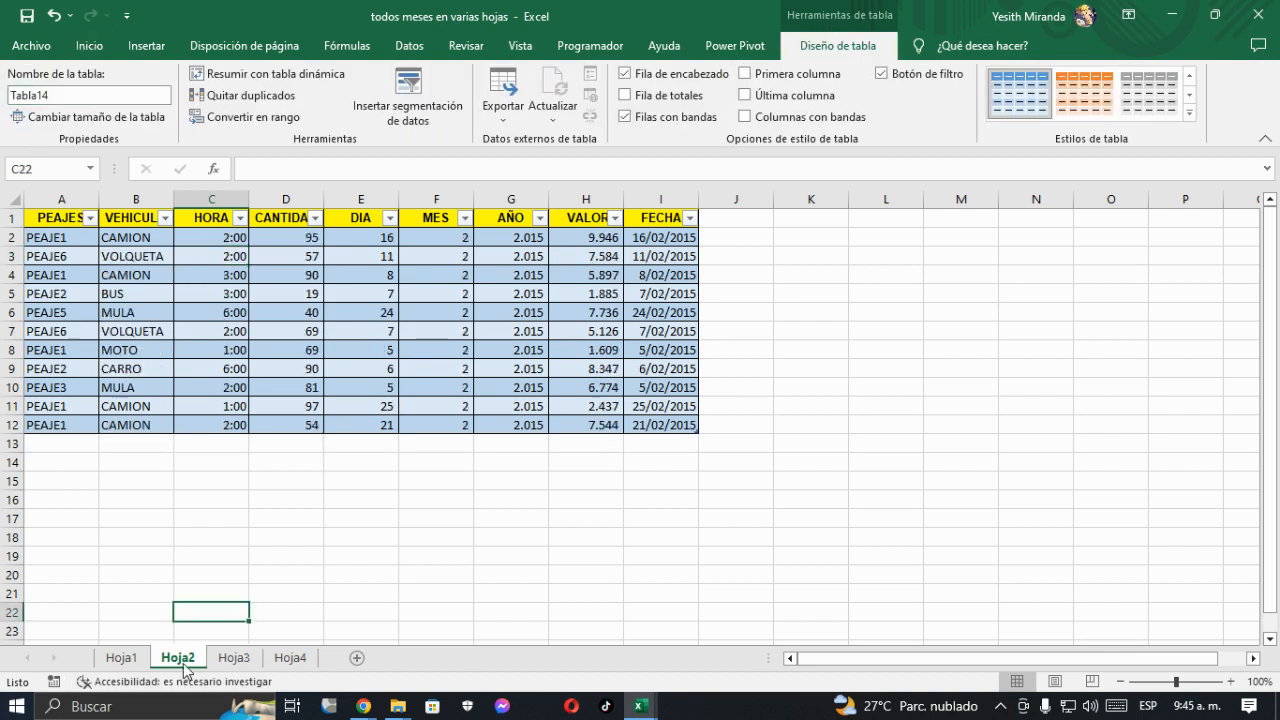
pyautogui.click(137, 331)
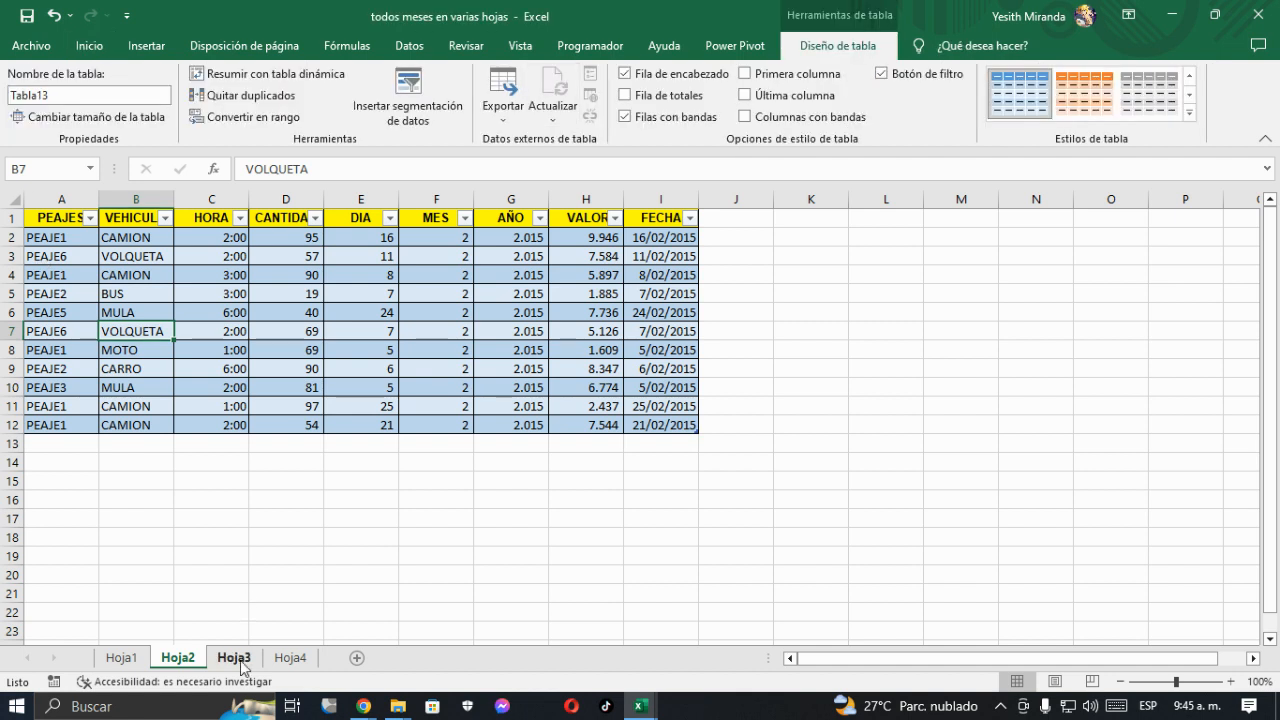
pyautogui.click(300, 660)
pyautogui.click(286, 331)
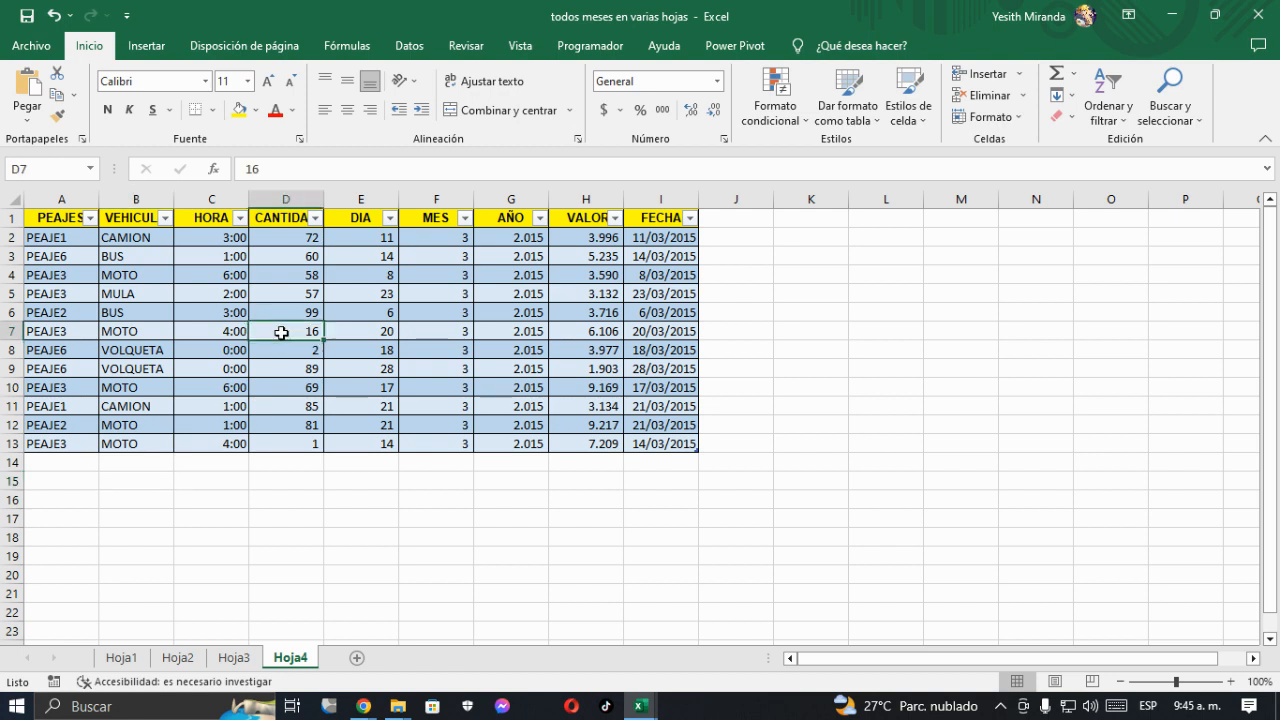
# Change the first toll name in the PEAJES column of the Hoja4 table to PEAJE15
pyautogui.click(1257, 15)
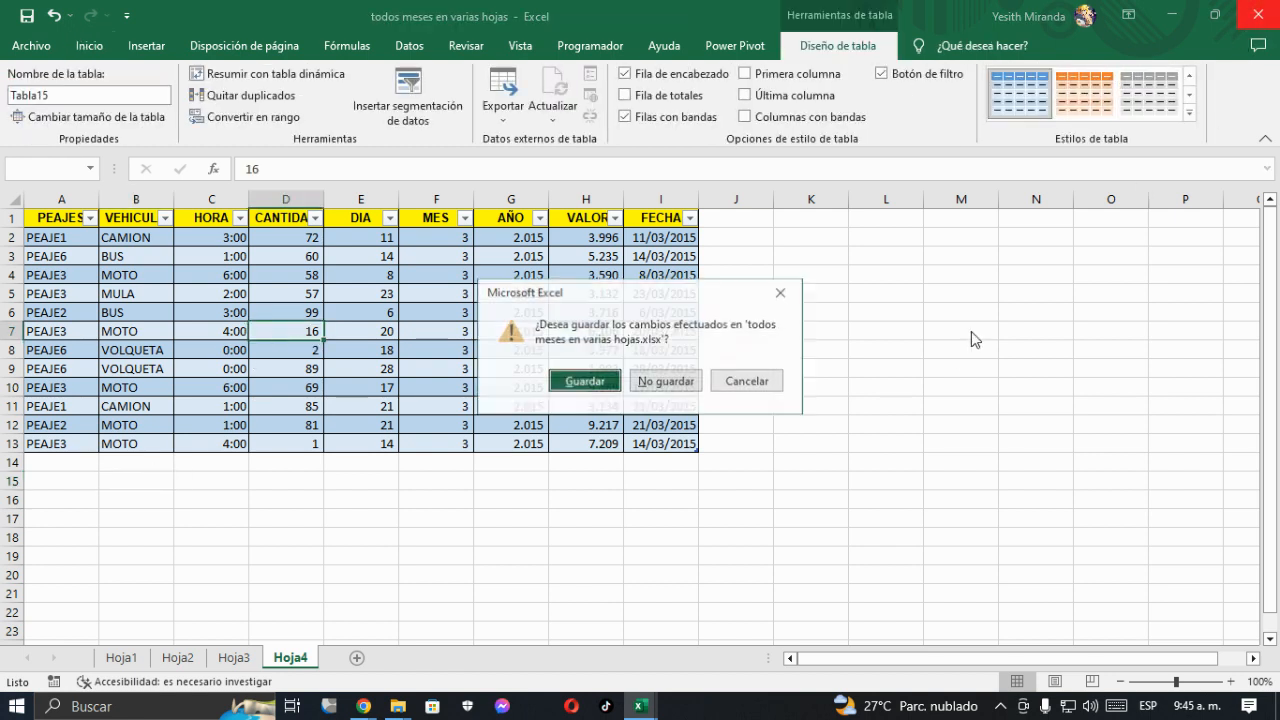
pyautogui.click(750, 381)
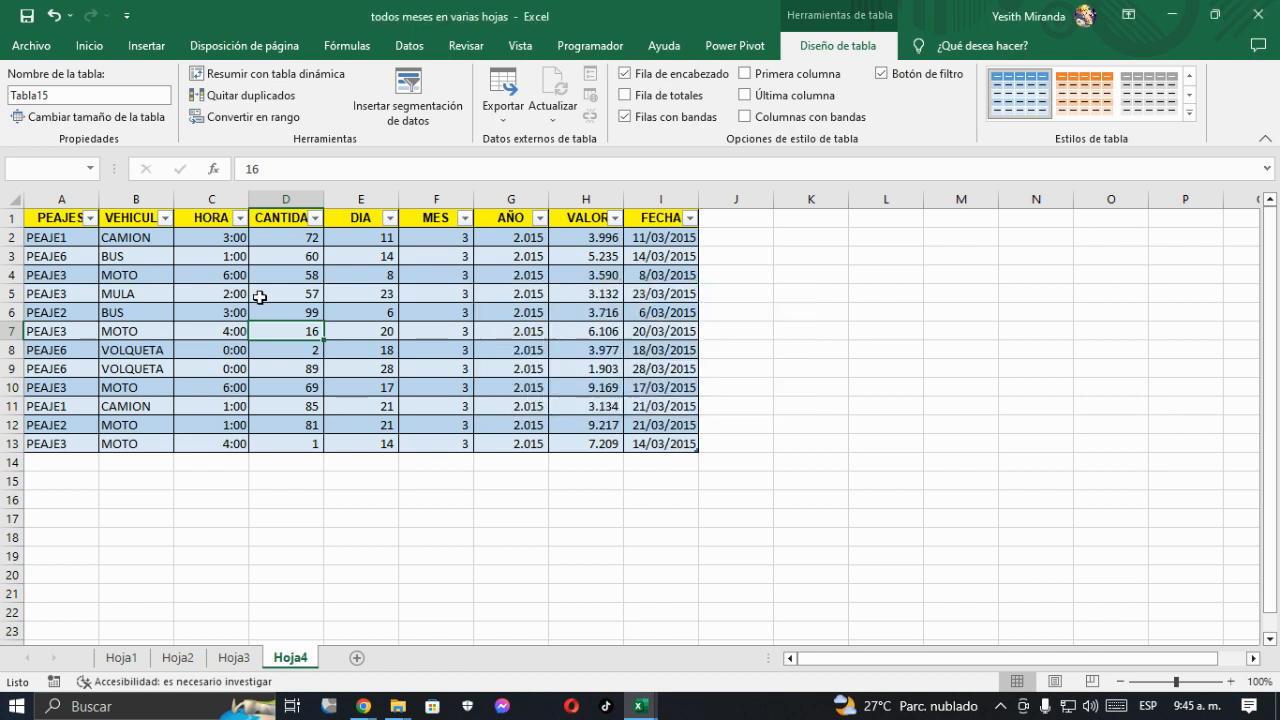
pyautogui.click(52, 237)
pyautogui.moveTo(287, 168); pyautogui.dragTo(279, 168)
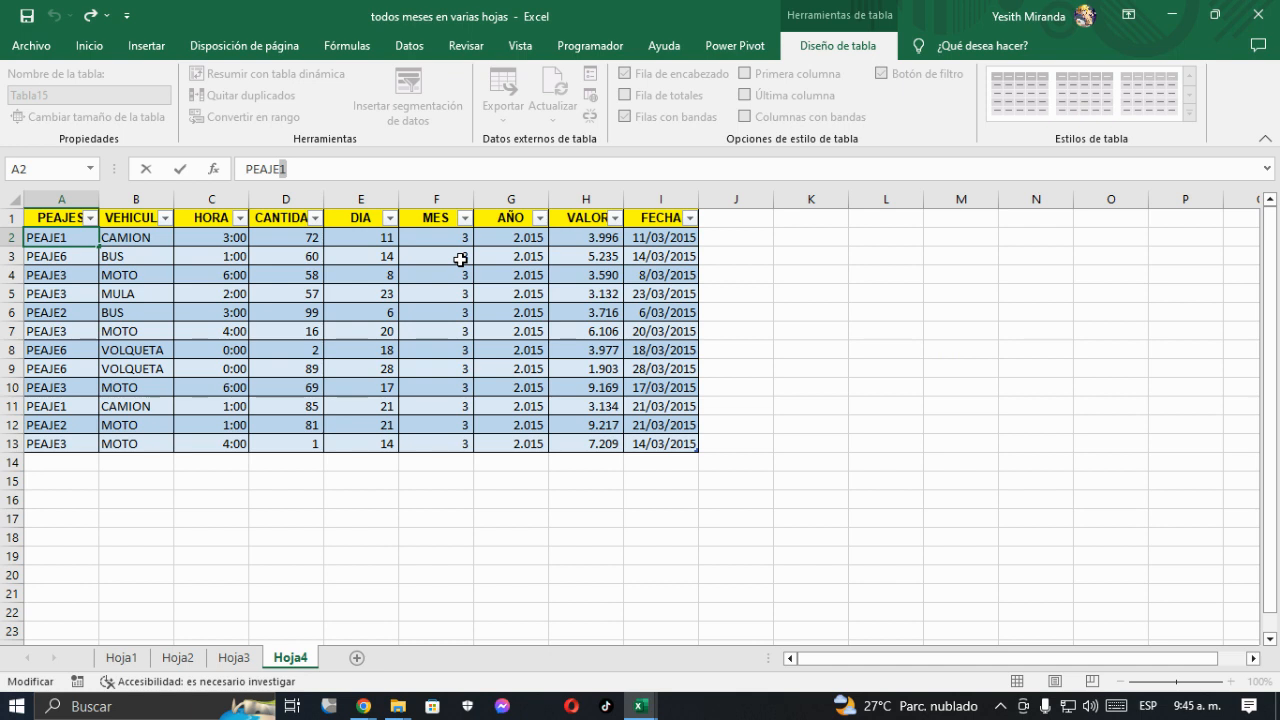
pyautogui.write('15')
pyautogui.hotkey('ctrl', 'Return')
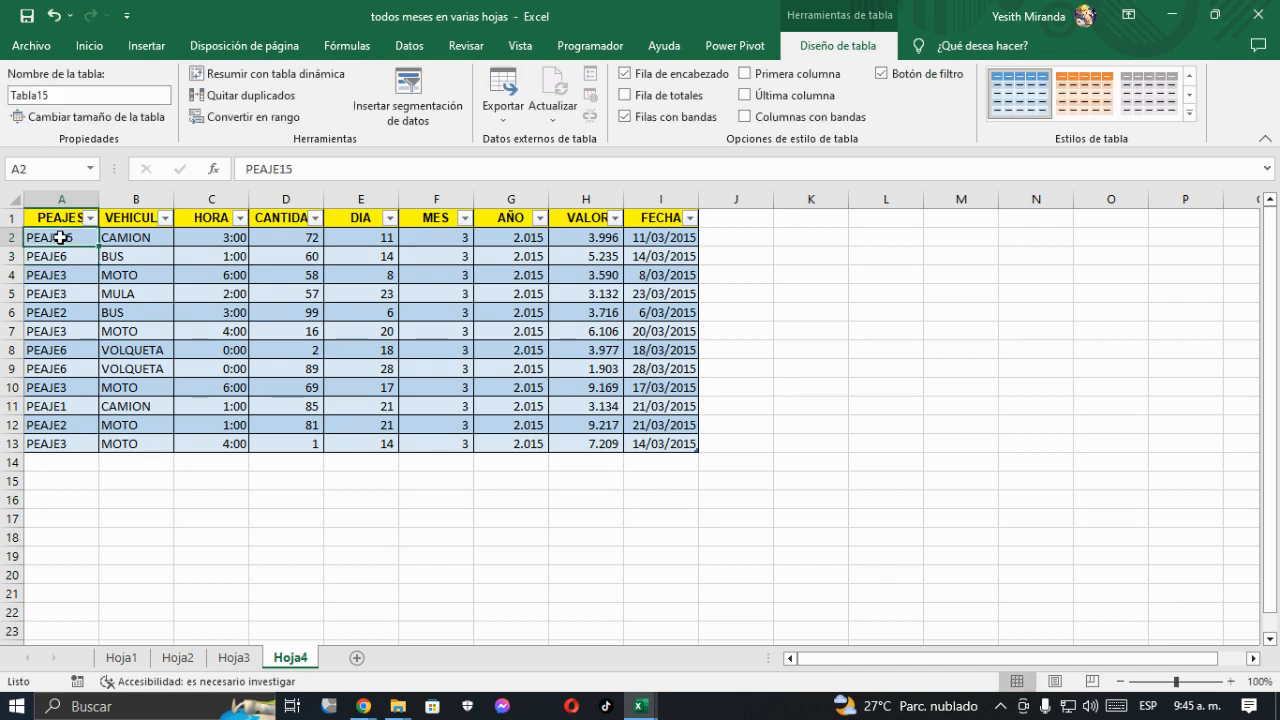
# Copy the PEAJE15 value into all the remaining rows of the PEAJES column on Hoja4
pyautogui.hotkey('ctrl', 'c')
pyautogui.press('Down')
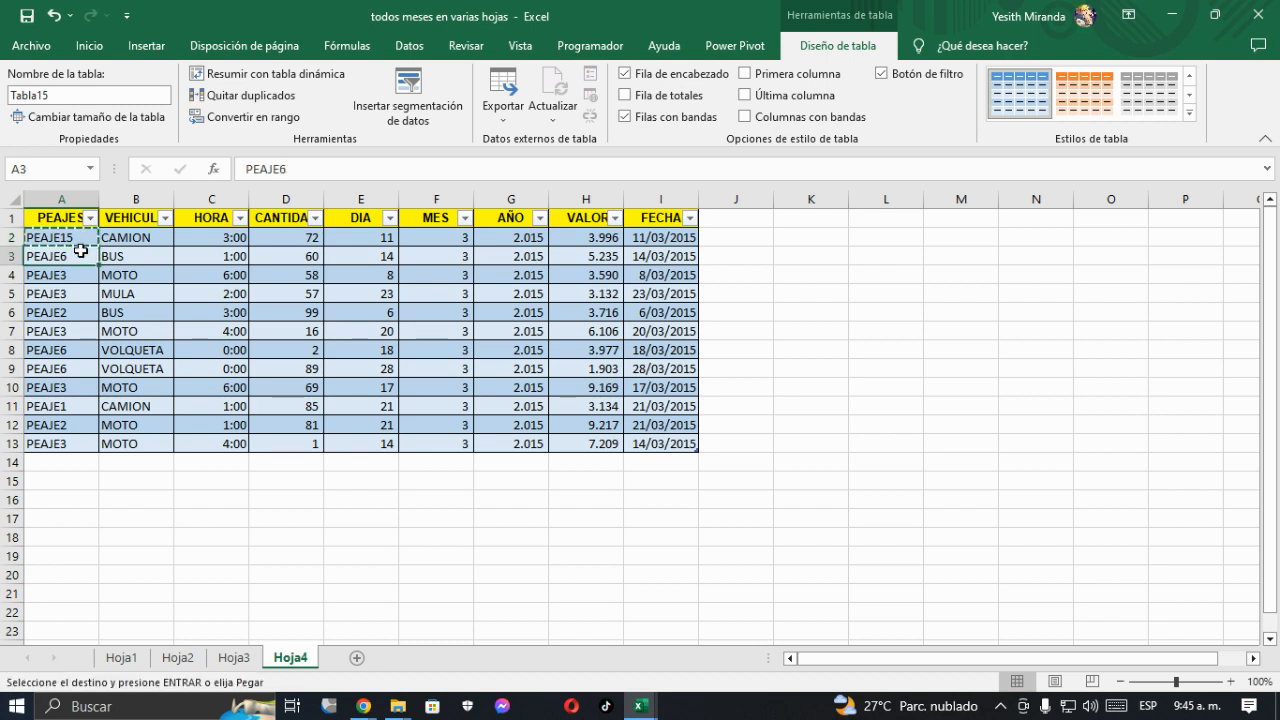
pyautogui.hotkey('ctrl', 'shift', 'Down')
pyautogui.hotkey('ctrl', 'v')
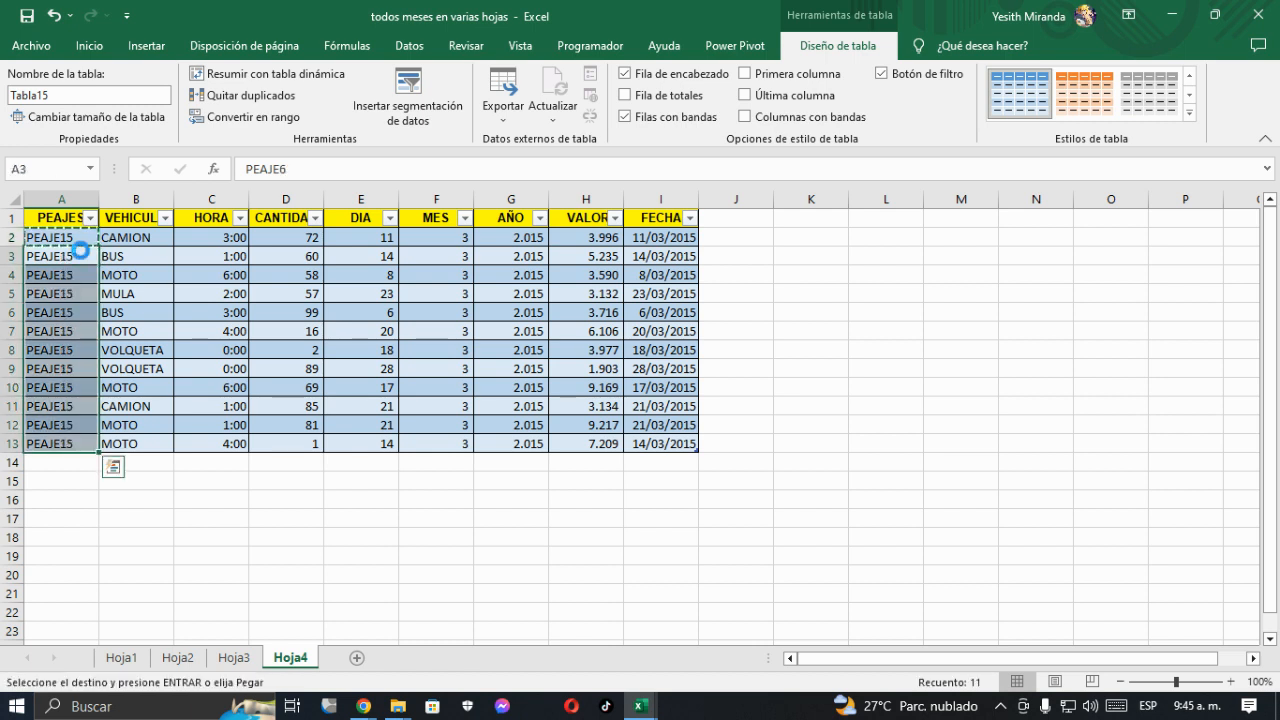
pyautogui.click(137, 241)
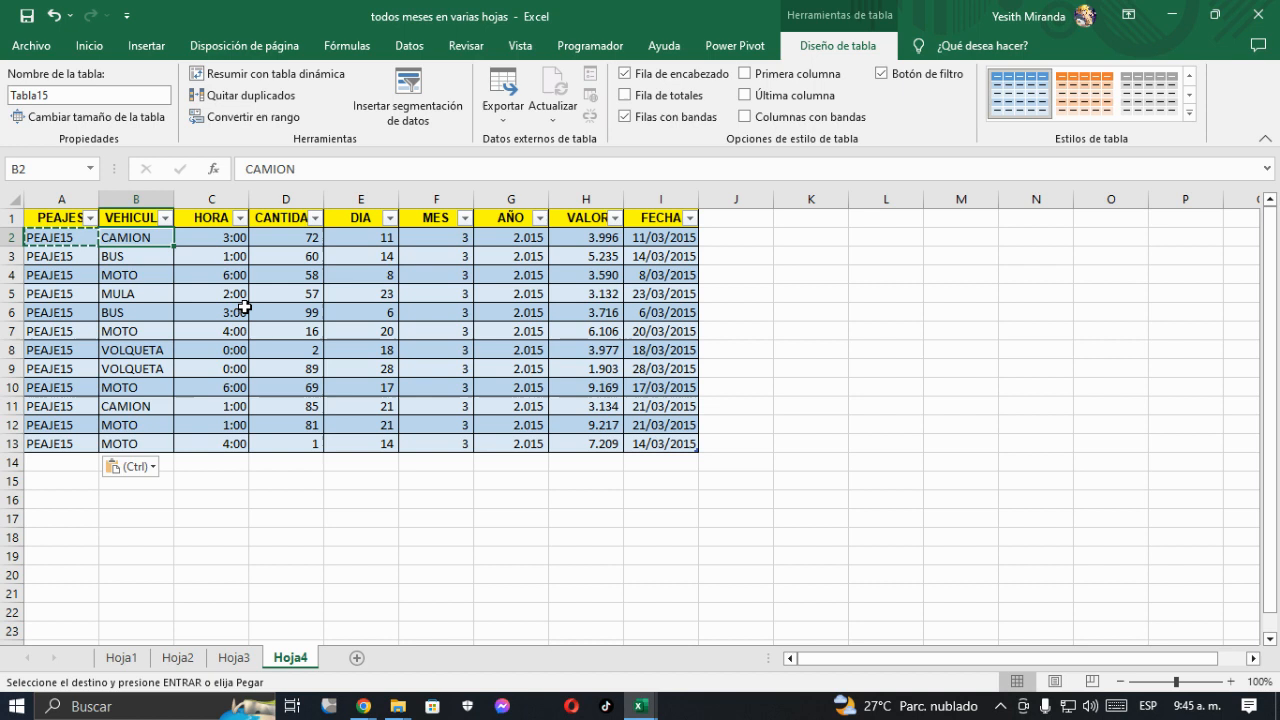
pyautogui.press('Escape')
# Close the source workbook "todos meses en varias hojas", saving its changes
pyautogui.click(1258, 15)
pyautogui.click(585, 381)
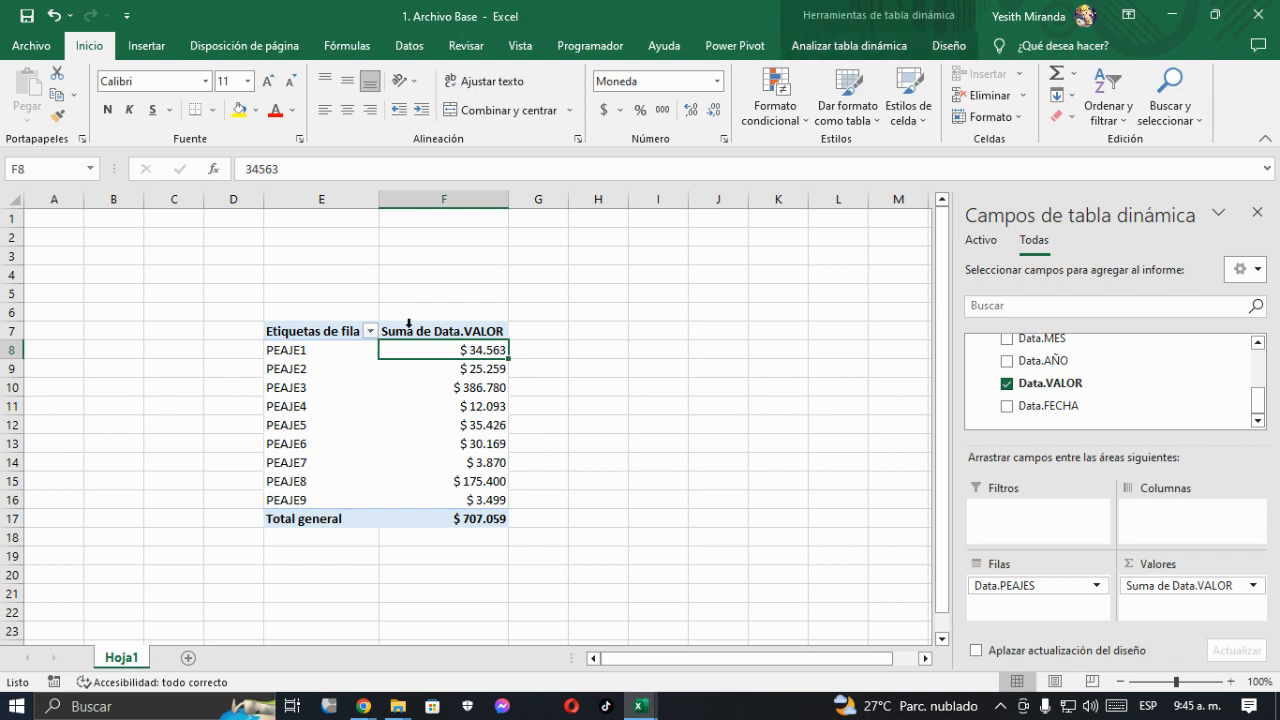
# Close the pivot table field pane in 1. Archivo Base and refresh all the data
pyautogui.click(1257, 212)
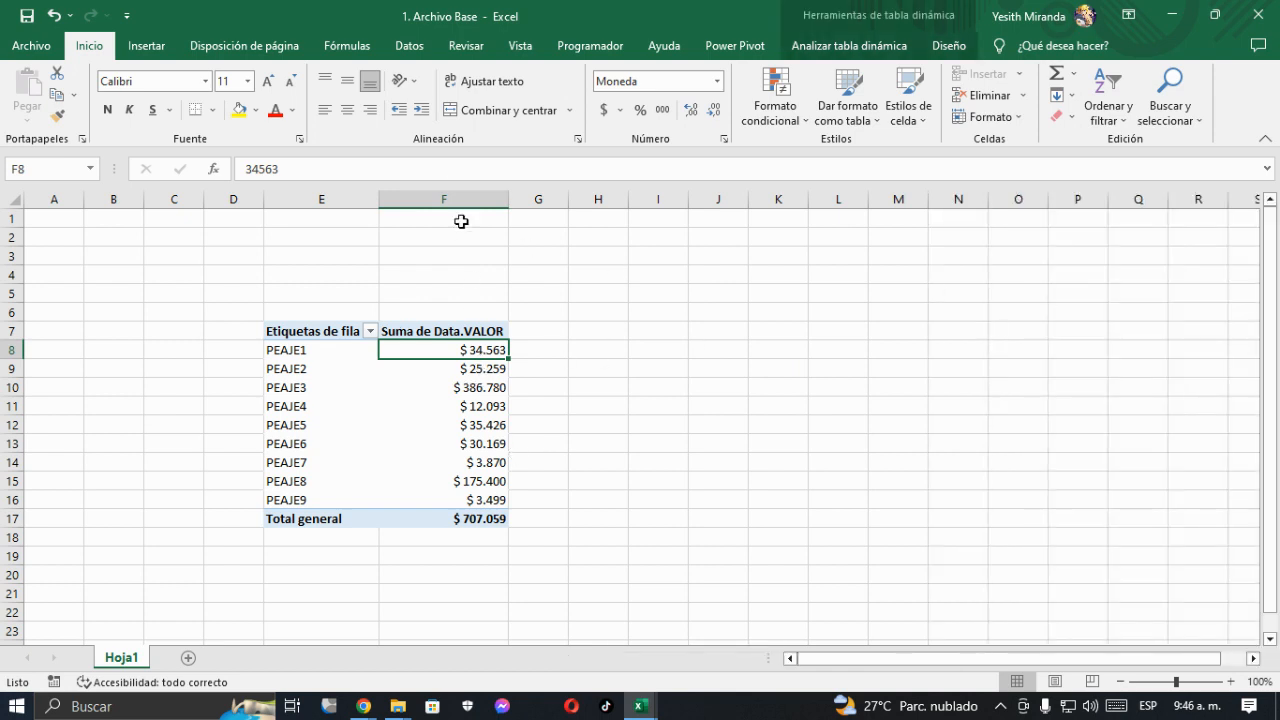
pyautogui.click(410, 46)
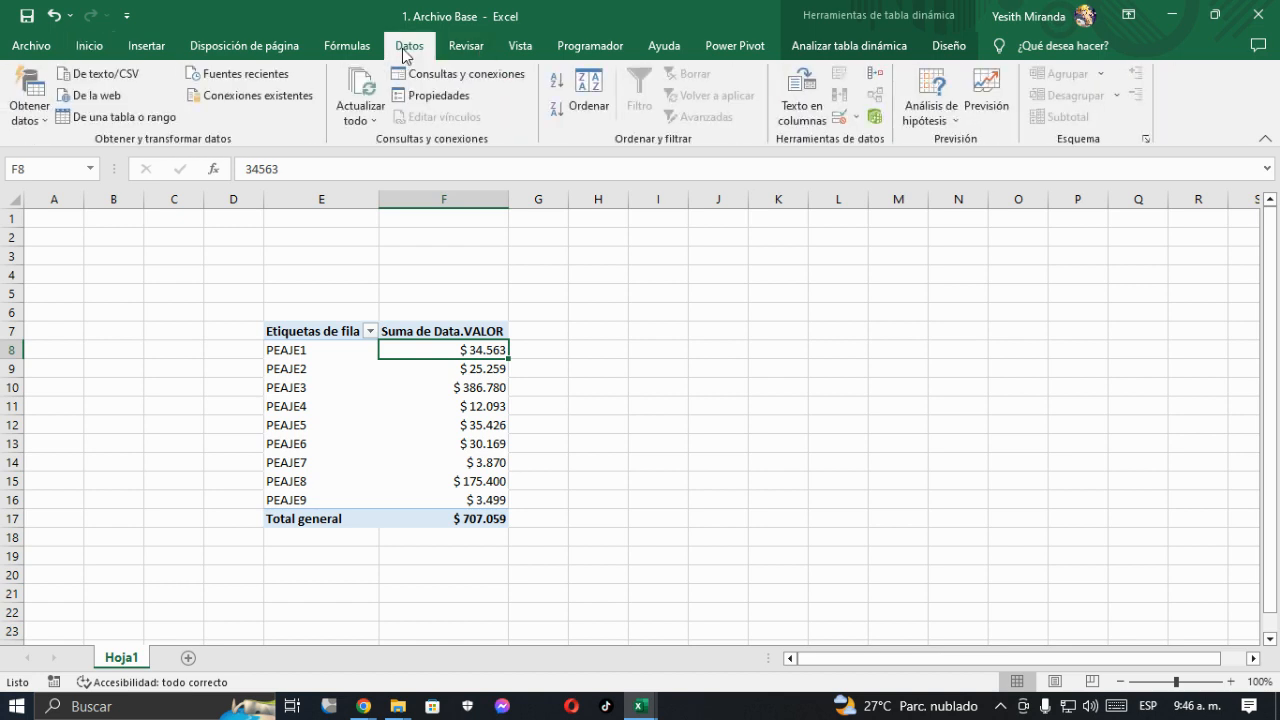
pyautogui.click(370, 109)
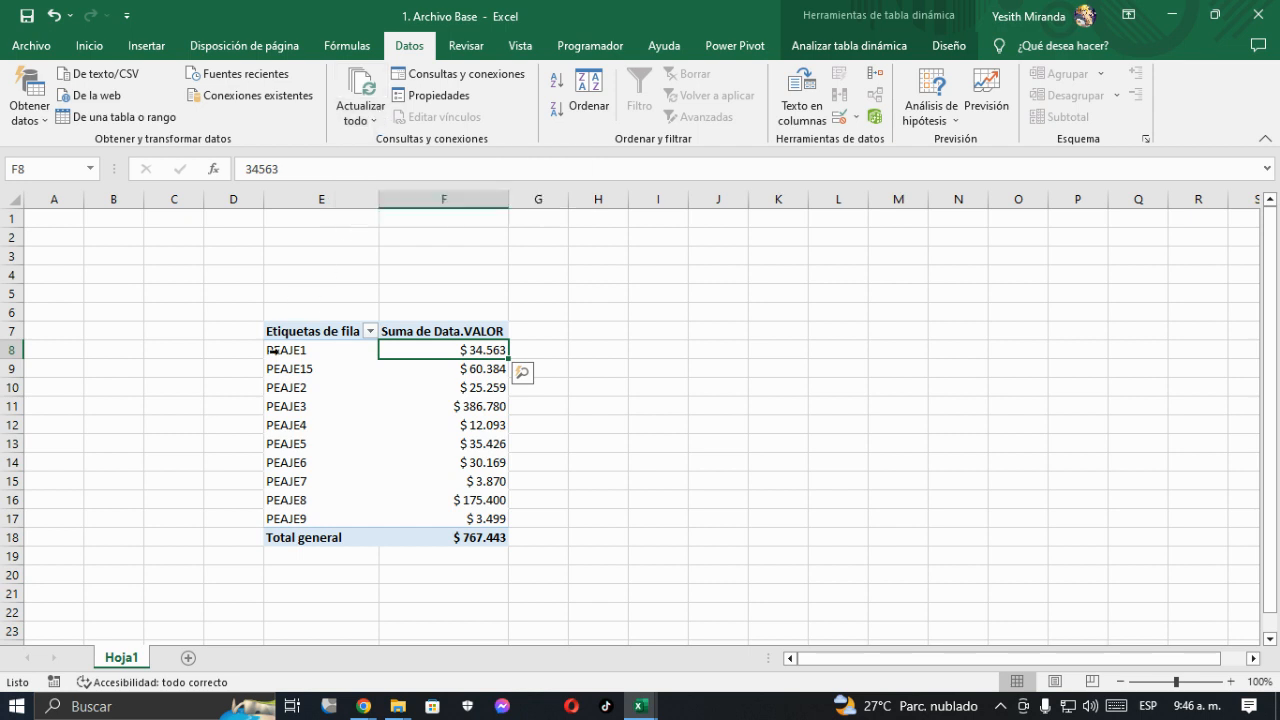
# Highlight the PEAJE15 label and its value in the pivot table with a yellow fill
pyautogui.moveTo(302, 376); pyautogui.dragTo(457, 374)
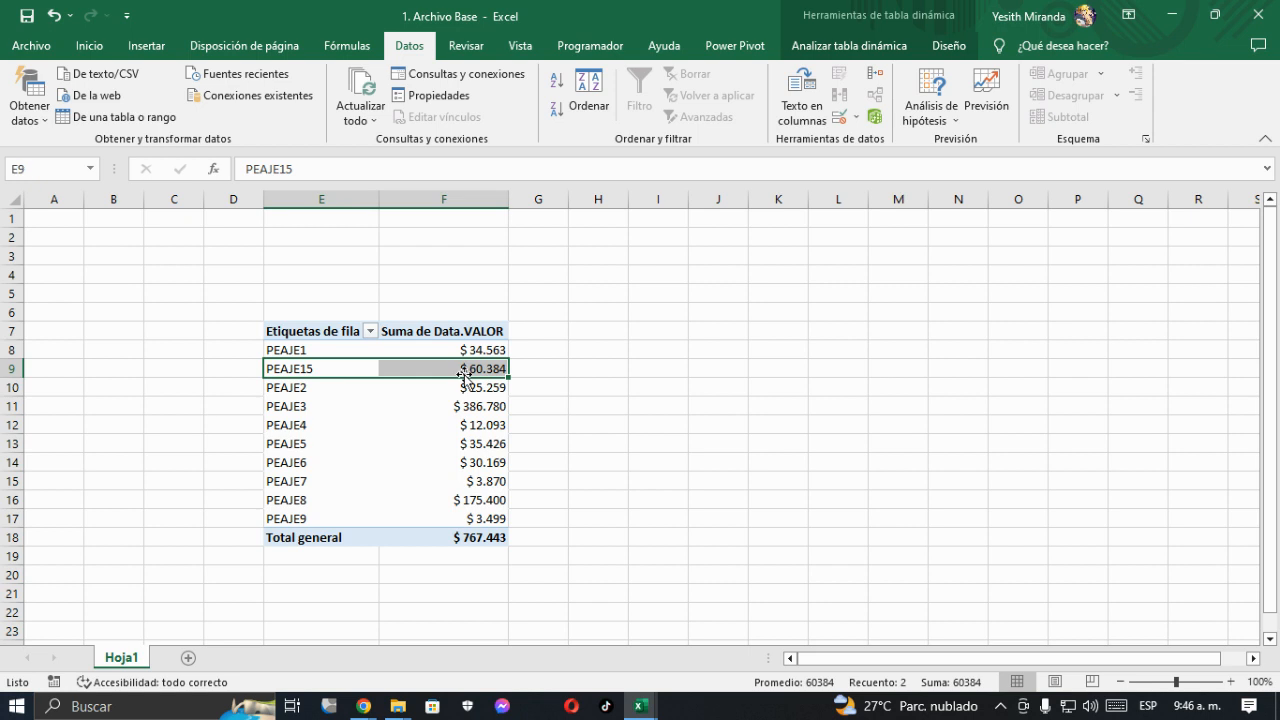
pyautogui.click(90, 46)
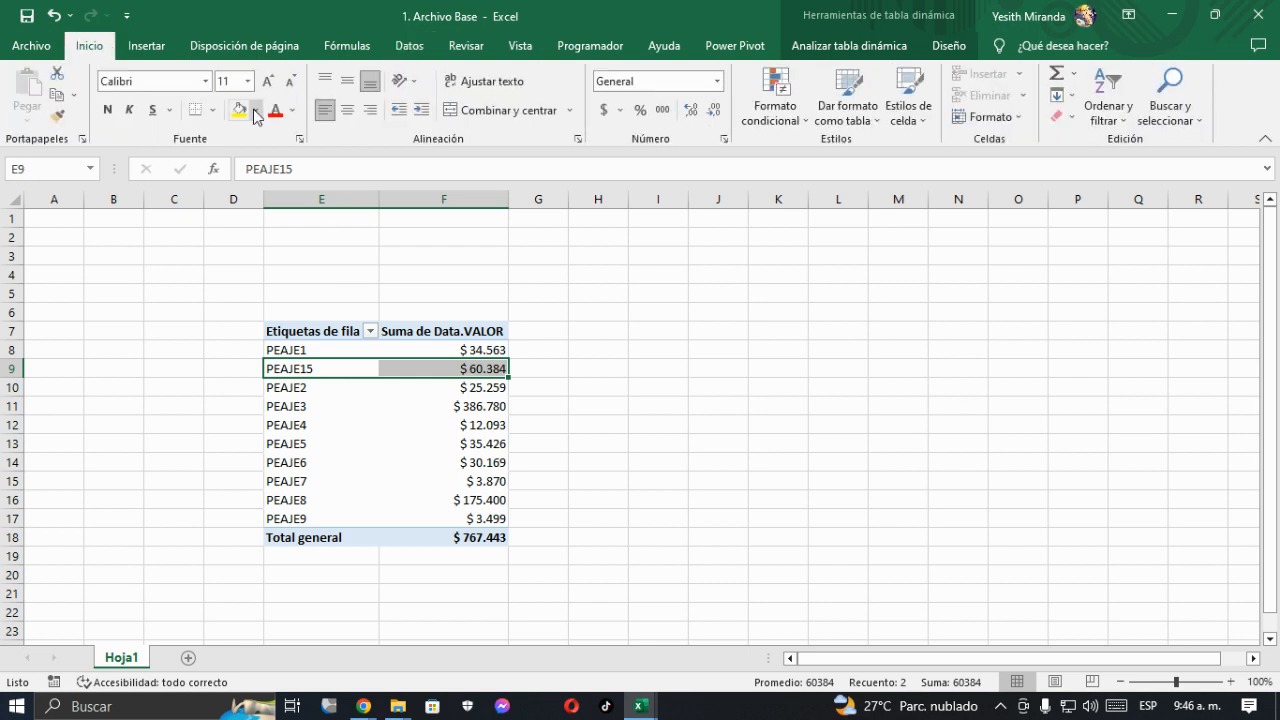
pyautogui.click(239, 109)
pyautogui.click(588, 337)
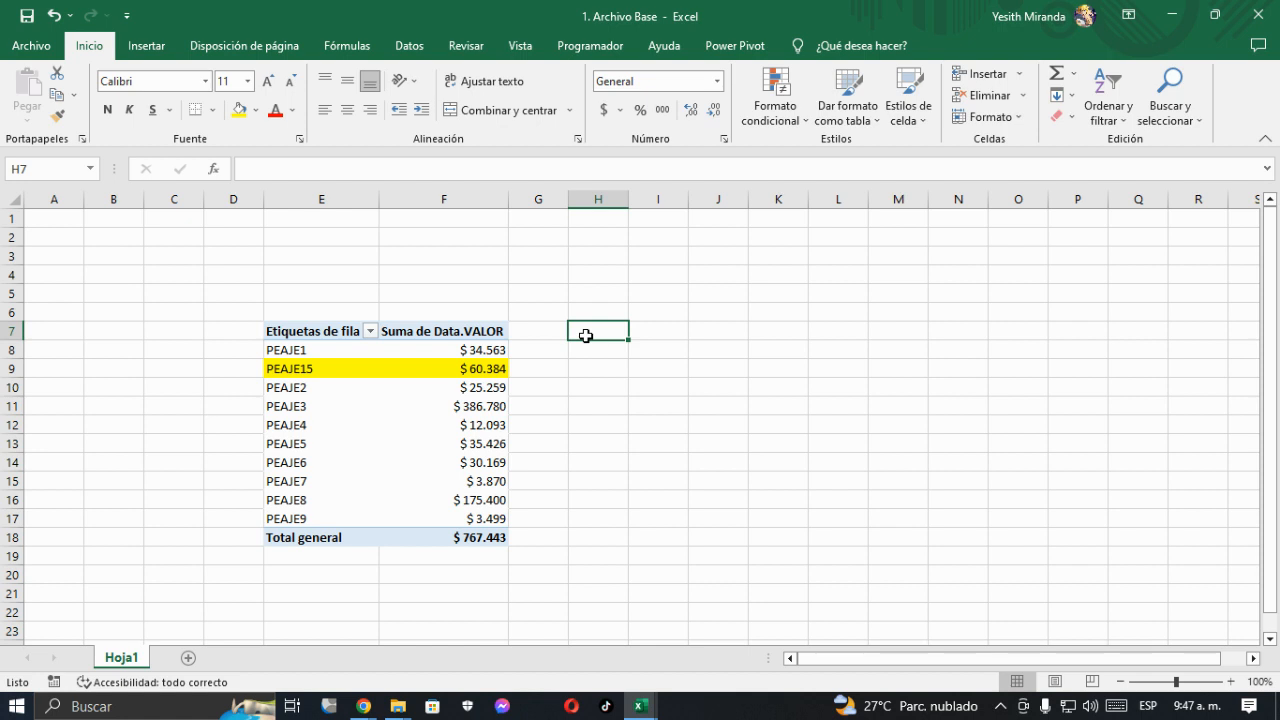
pyautogui.click(408, 277)
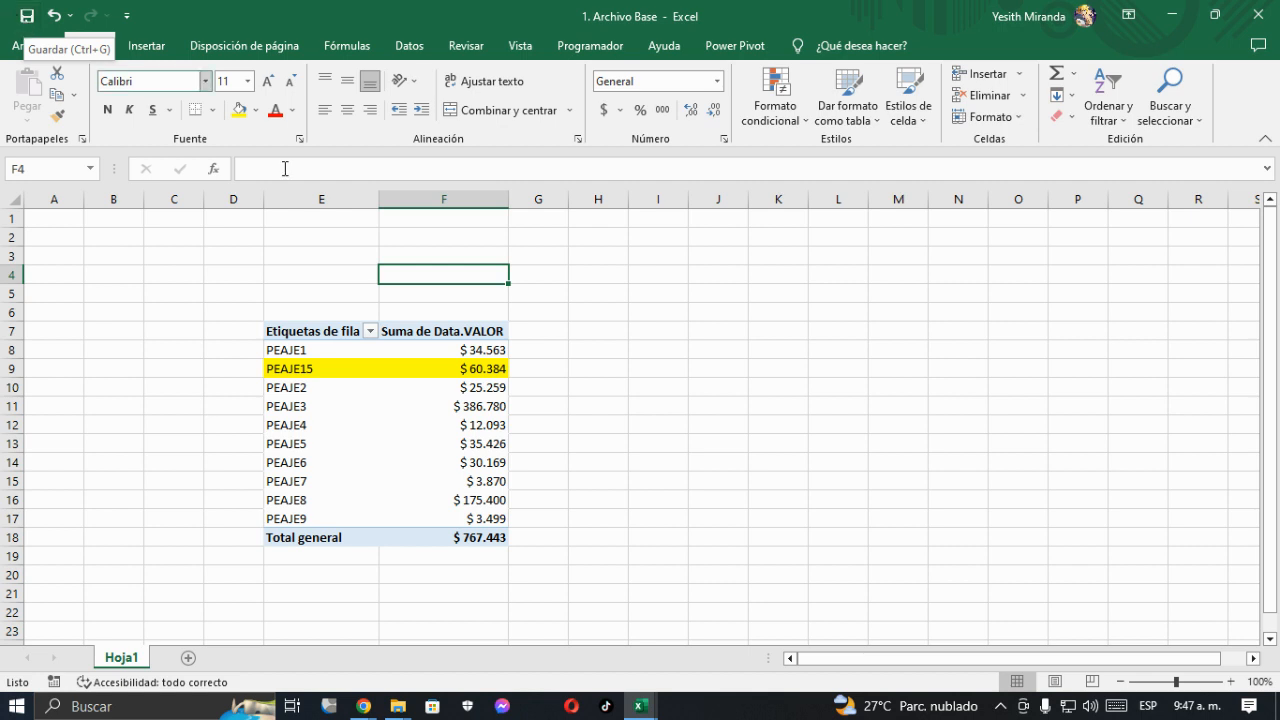
pyautogui.click(329, 270)
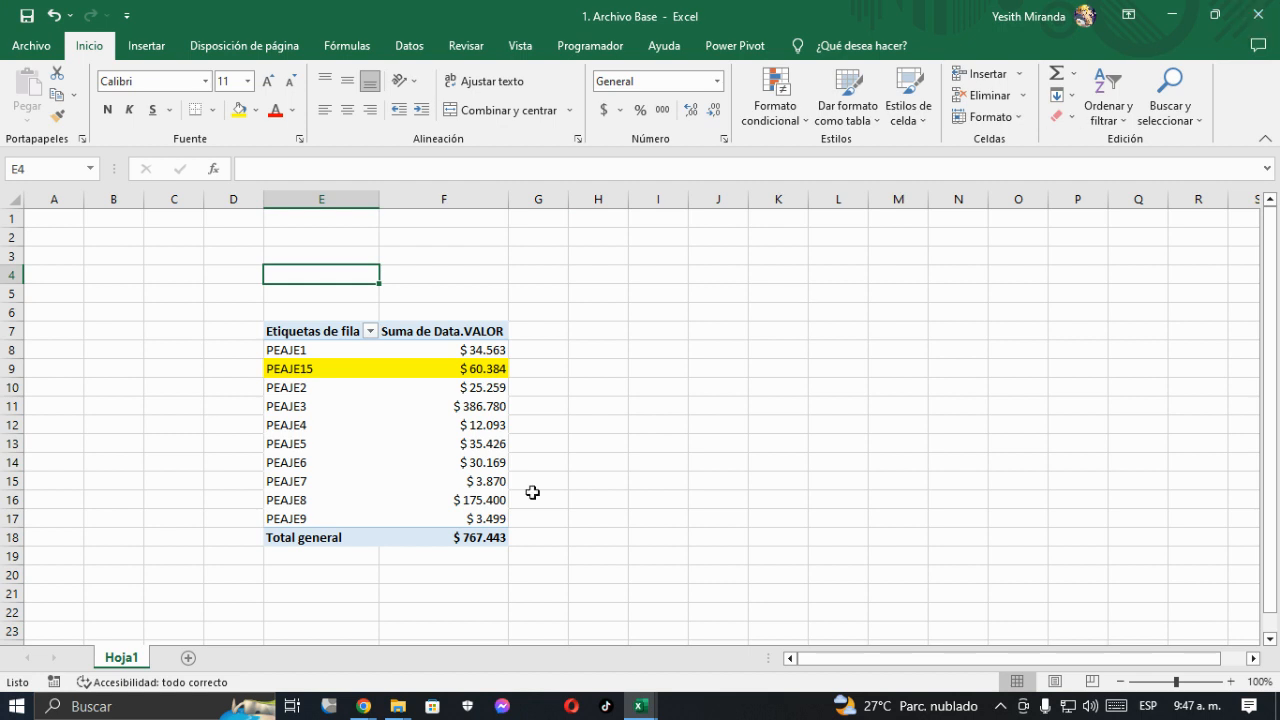
pyautogui.click(658, 297)
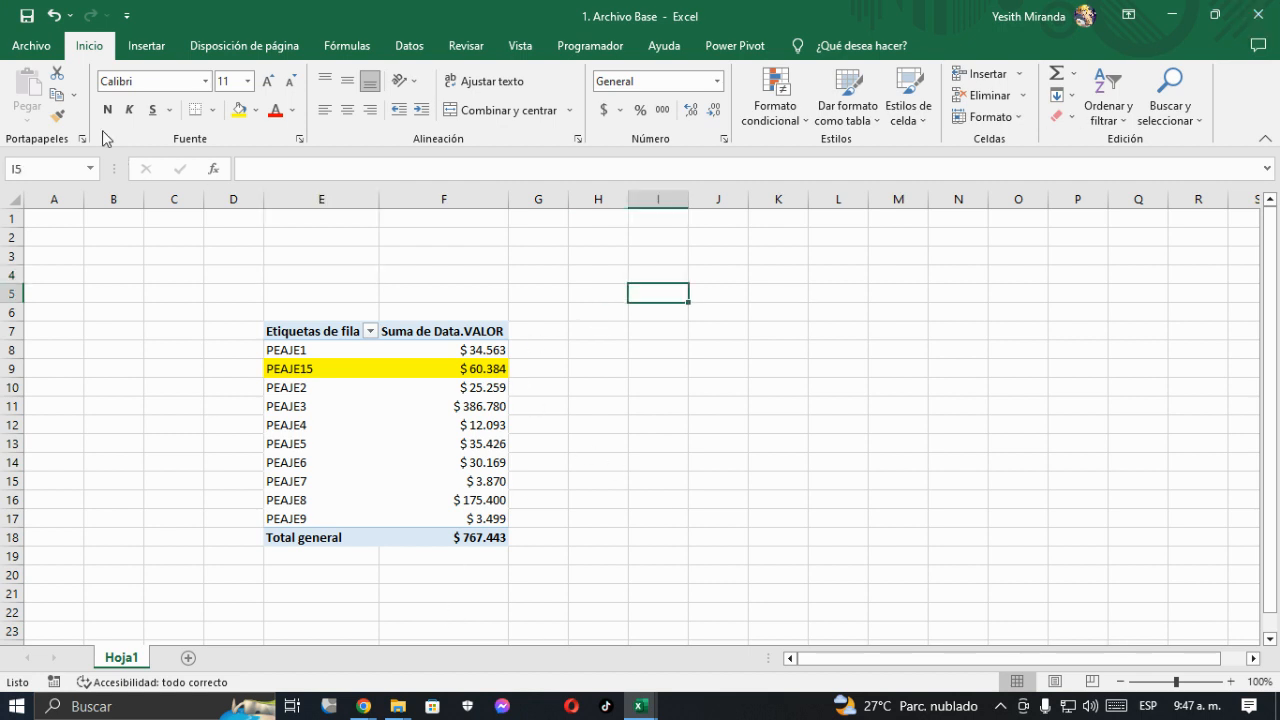
# Save the 1. Archivo Base workbook
pyautogui.click(27, 17)
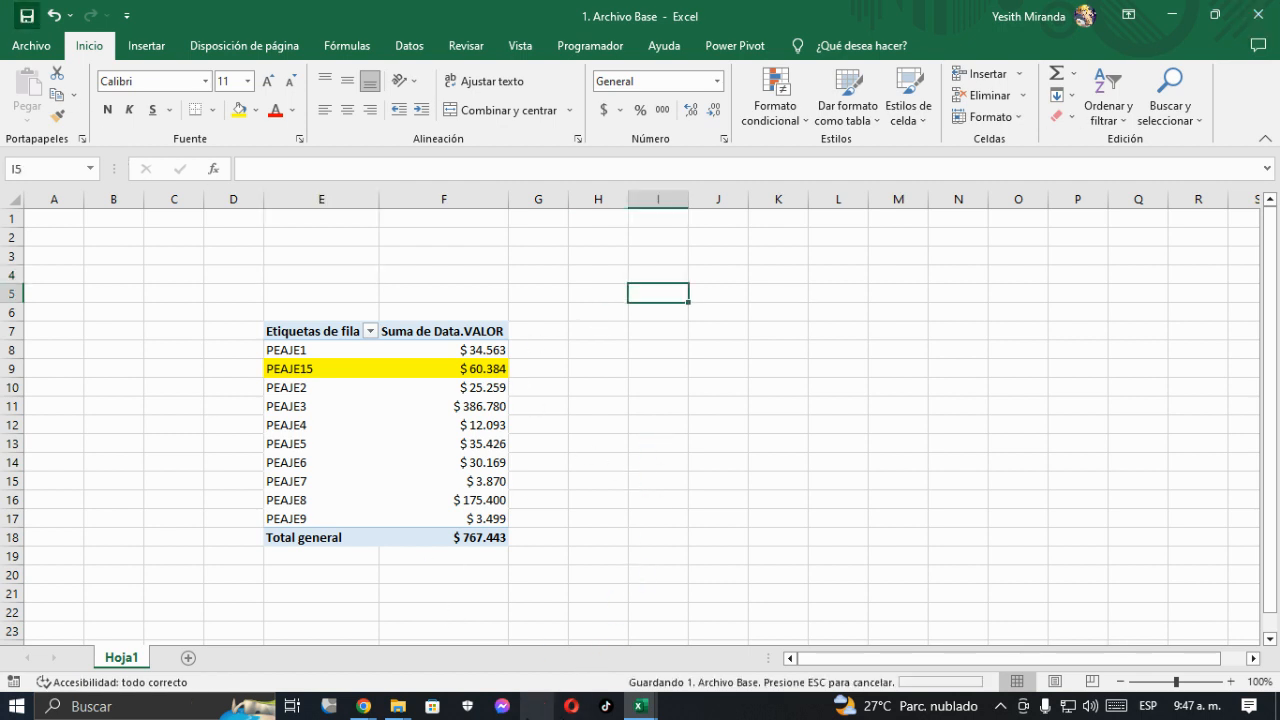
pyautogui.moveTo(366, 708)
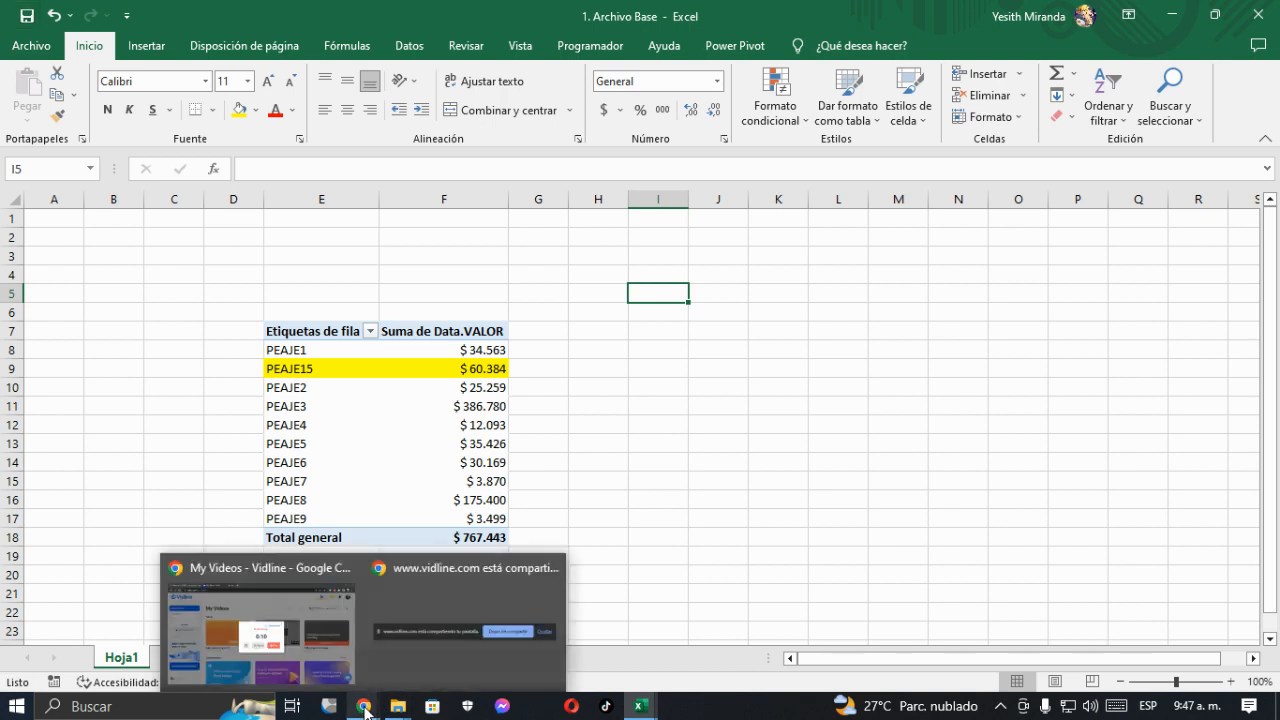